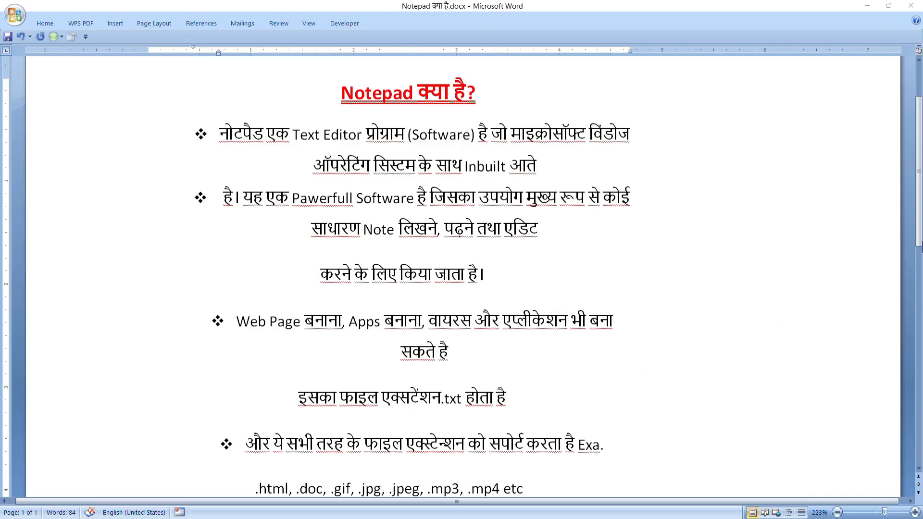
Read the Word notes explaining Notepad, down to the list of supported file extensions, and minimize the document
scroll(921, 245, down, 1)
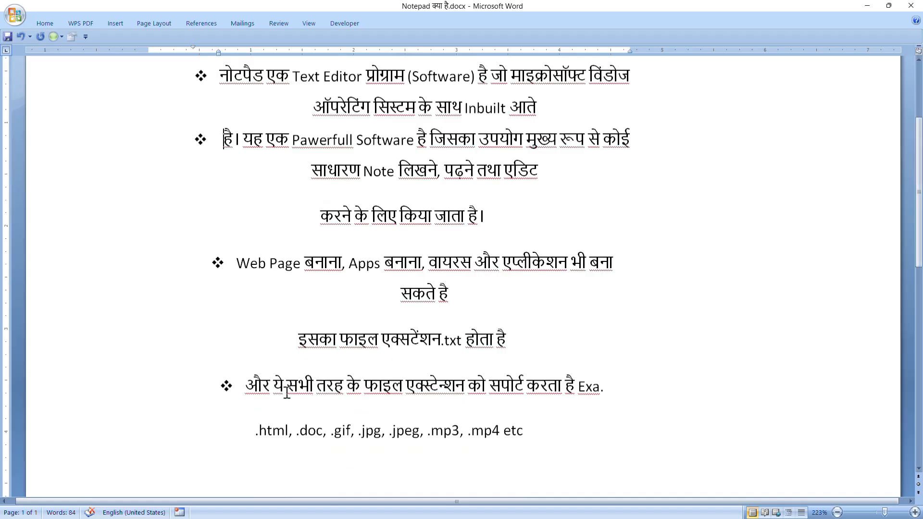
click(263, 429)
drag(431, 432, 491, 432)
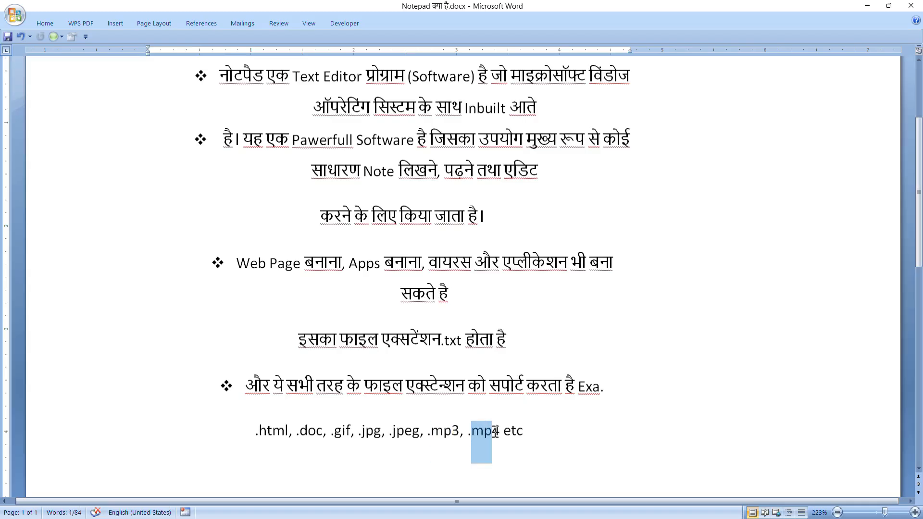
click(528, 431)
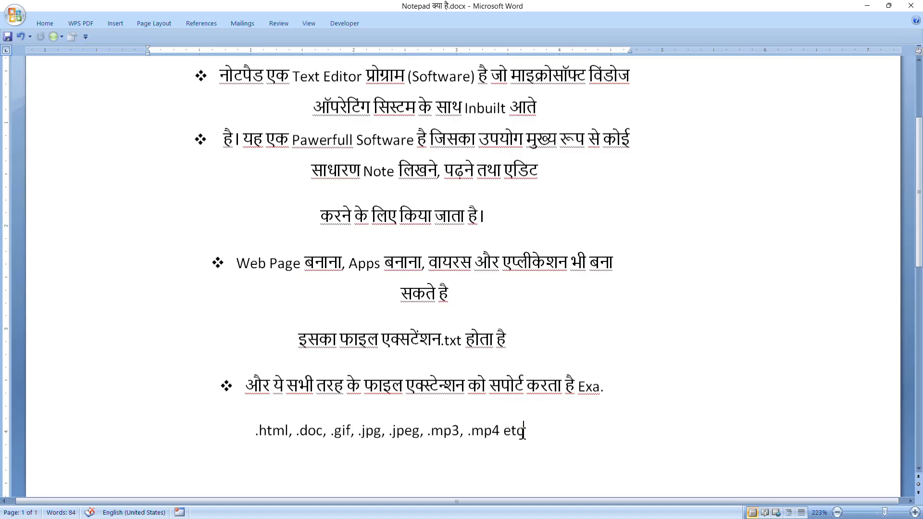
scroll(419, 275, up, 1)
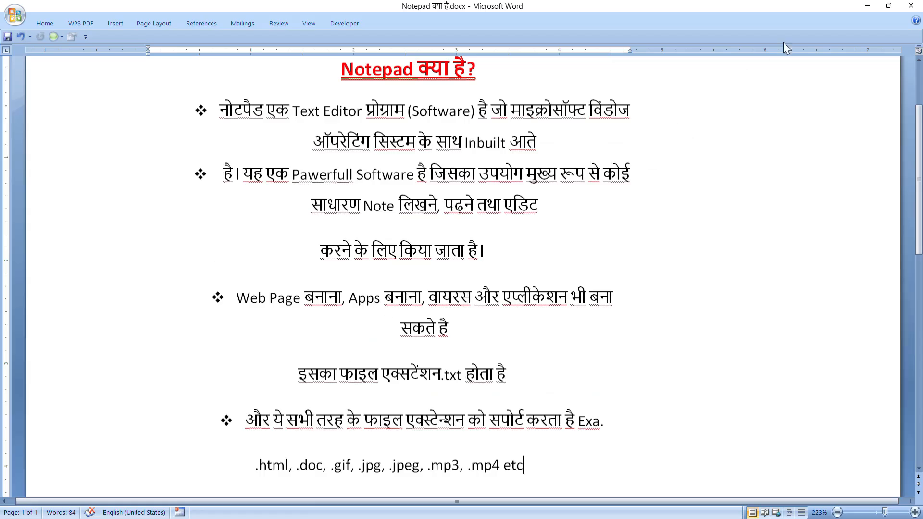
click(867, 6)
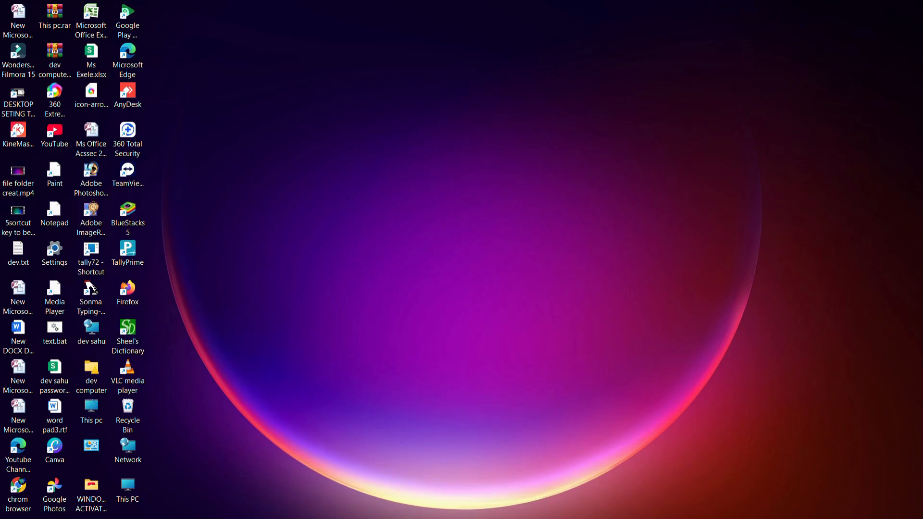
Open Notepad from the full list of installed apps and close its blank window
click(269, 509)
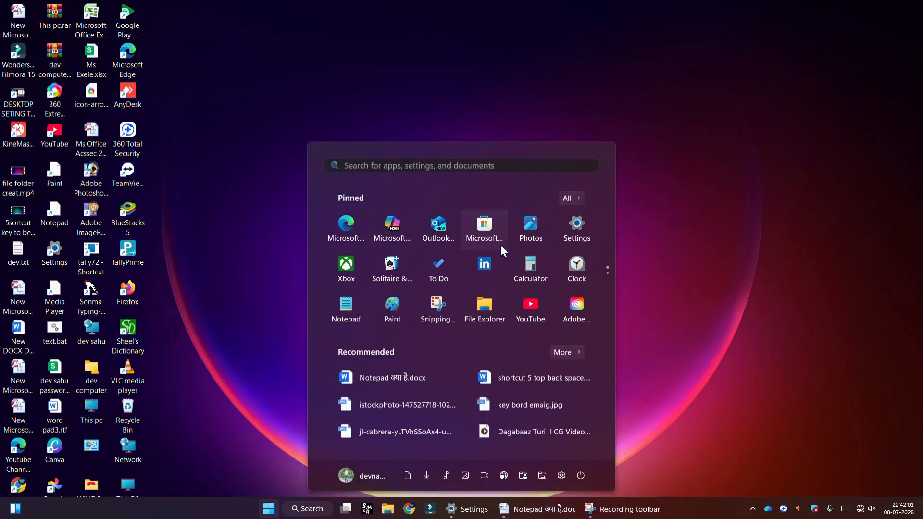
click(572, 197)
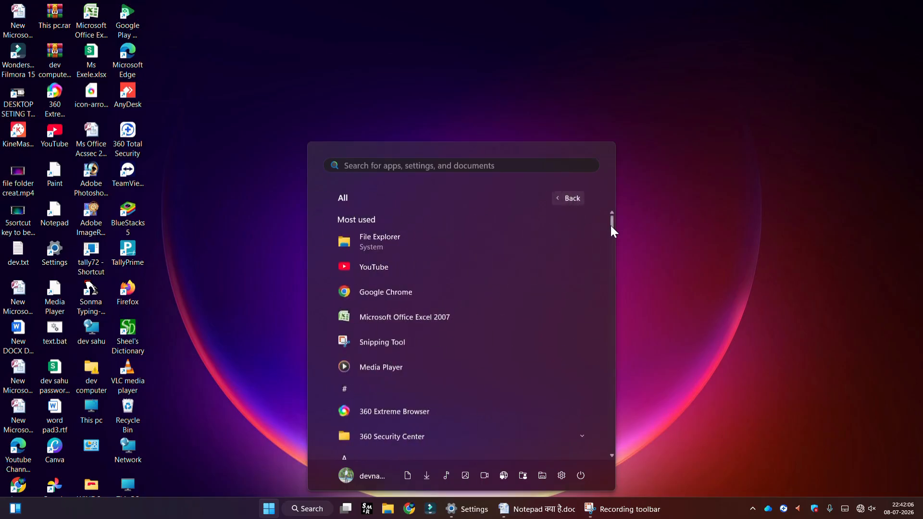
drag(610, 226, 613, 344)
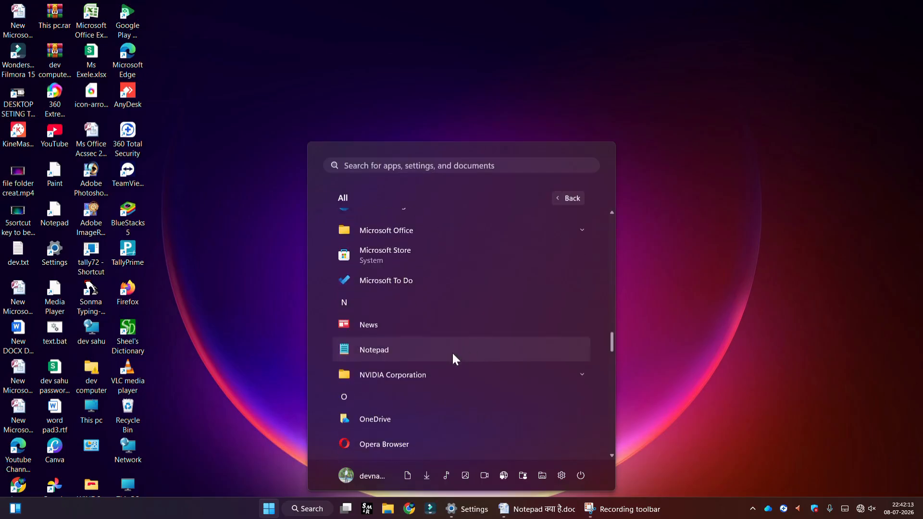
click(453, 354)
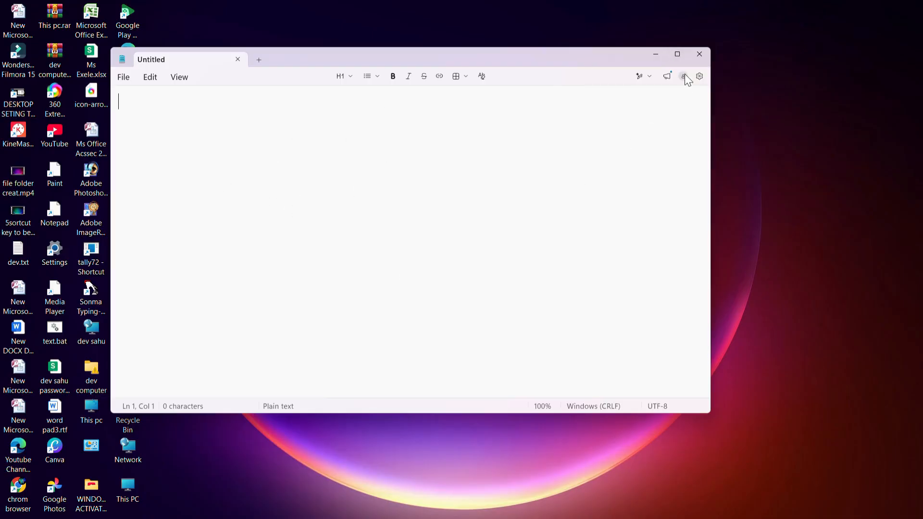
click(699, 56)
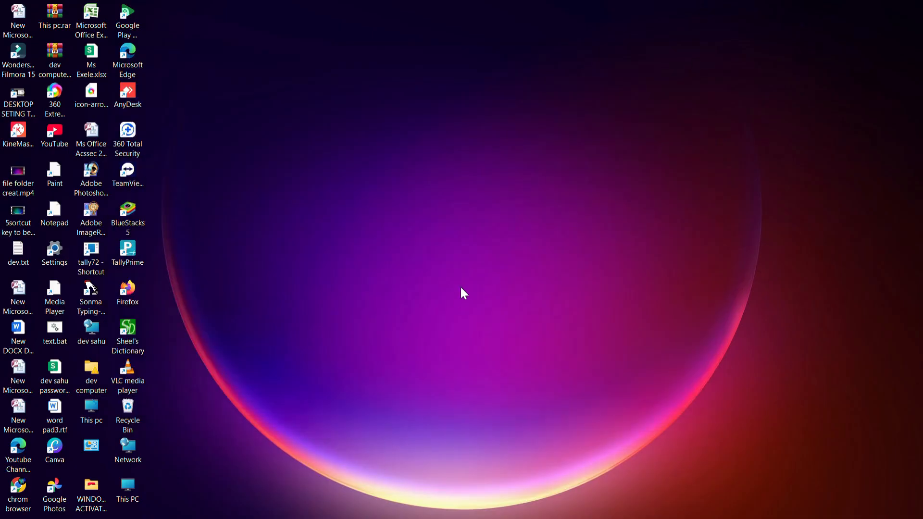
Search Windows for "nod", open the Notepad app from the results and close it
mouse_move(394, 517)
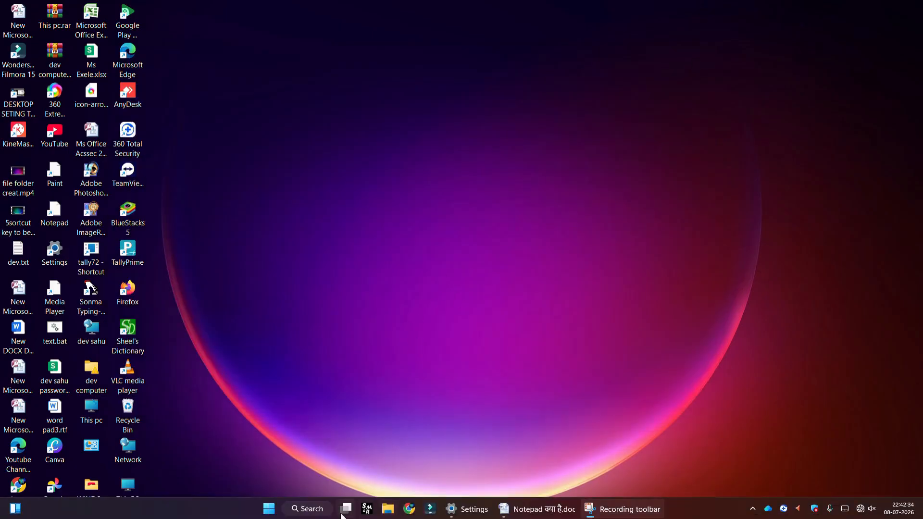
click(304, 510)
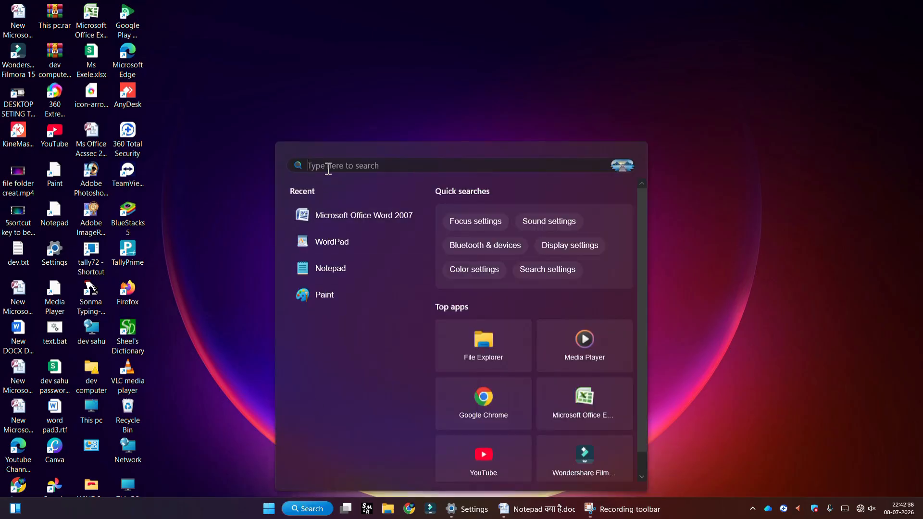
text(nod)
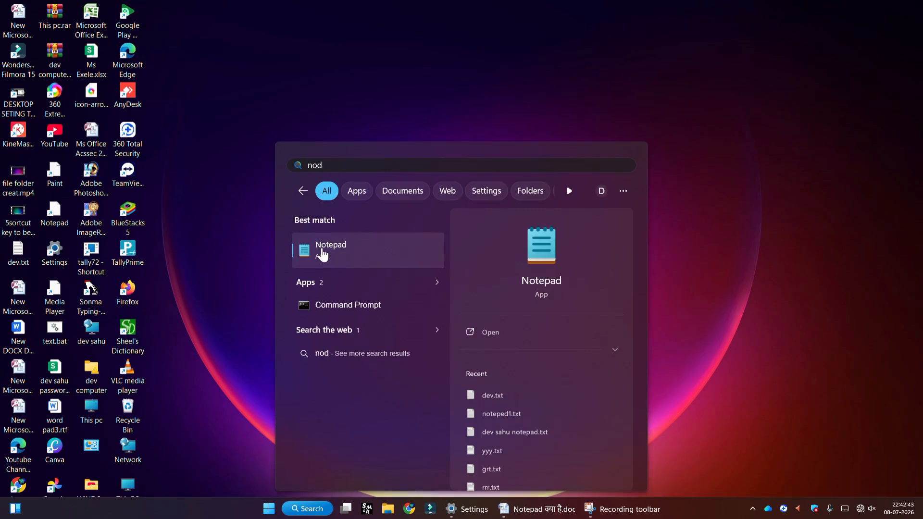
click(322, 252)
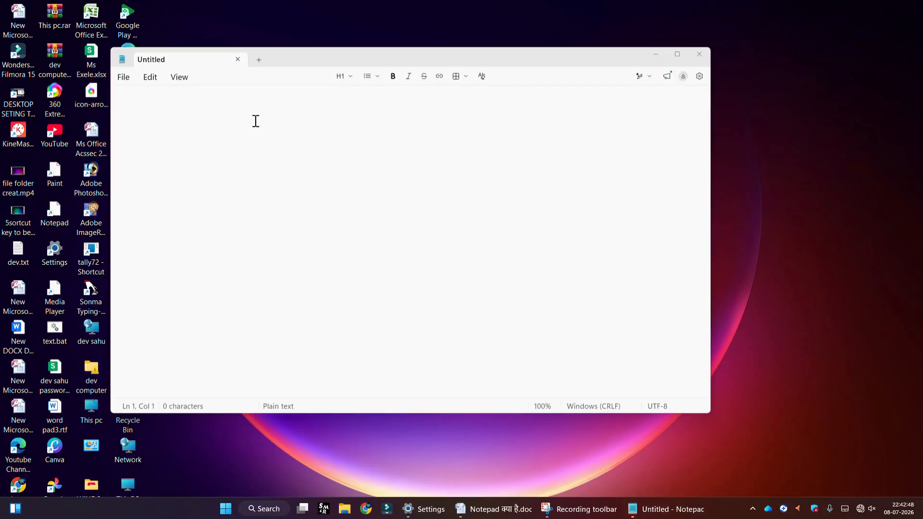
click(699, 54)
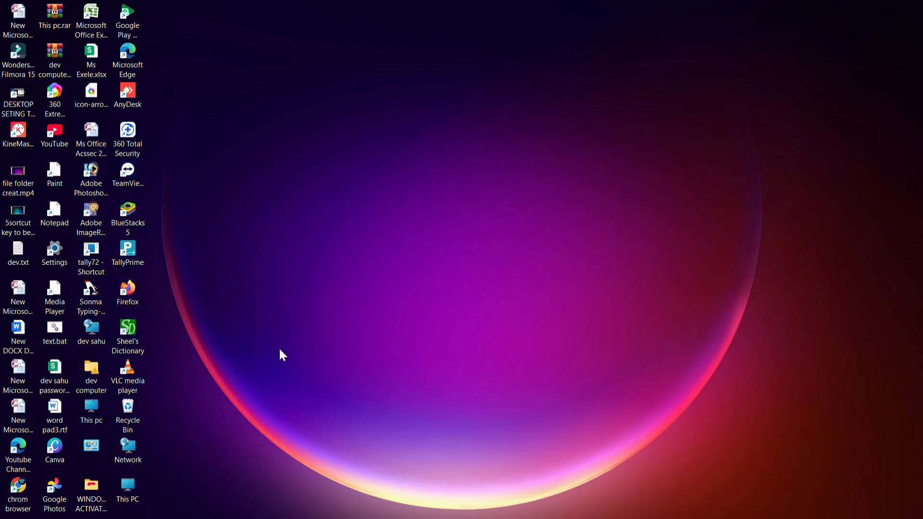
Launch Notepad through the Windows Run dialog with the command "notepad" and close its window
key(super+r)
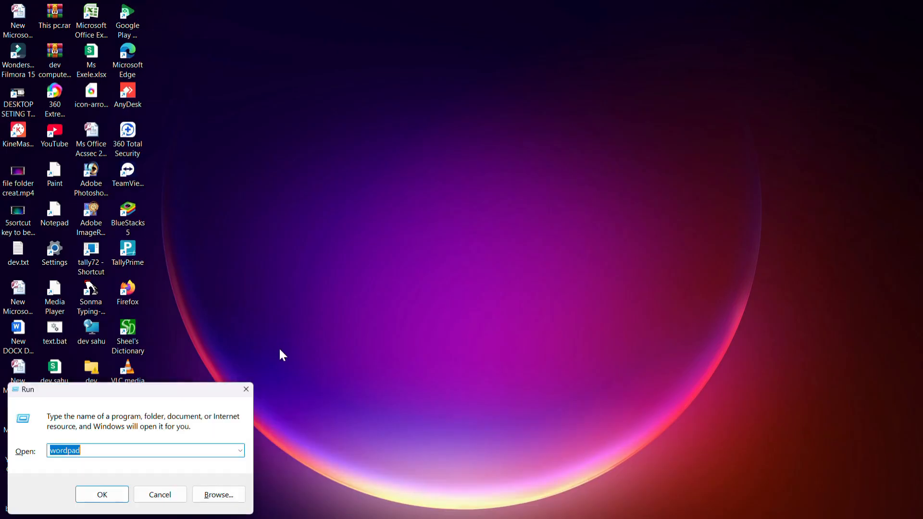
click(134, 455)
key(ctrl+a)
key(BackSpace)
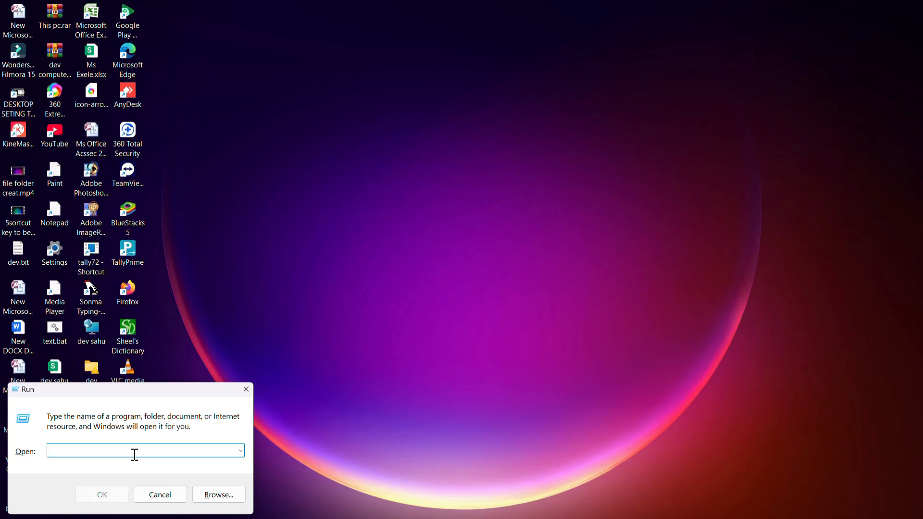
text(notepad)
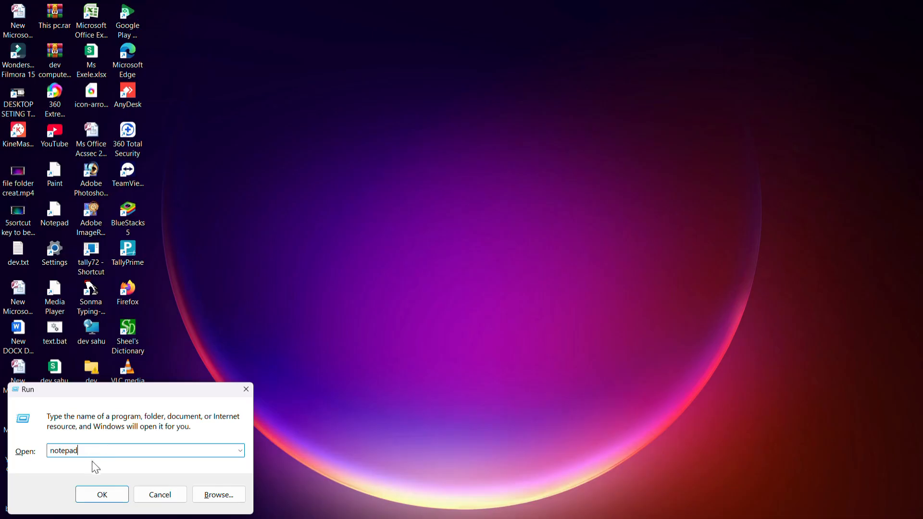
click(102, 494)
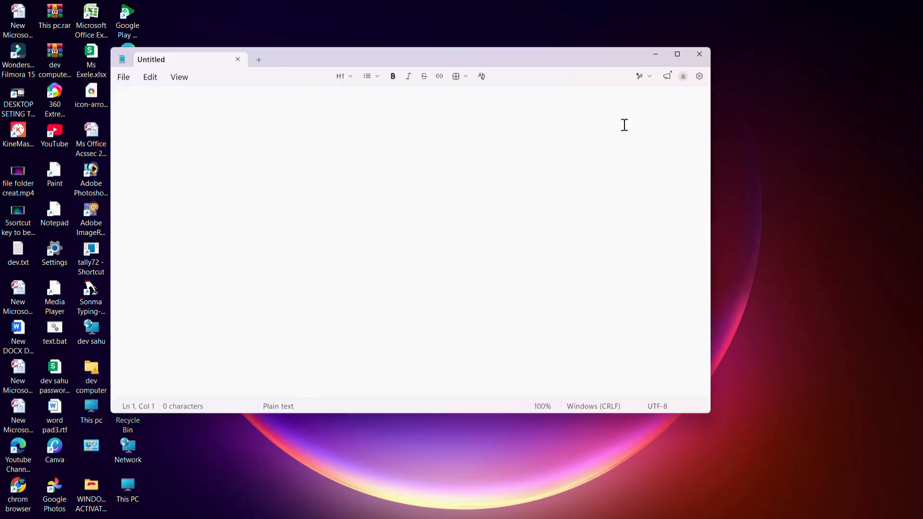
click(699, 55)
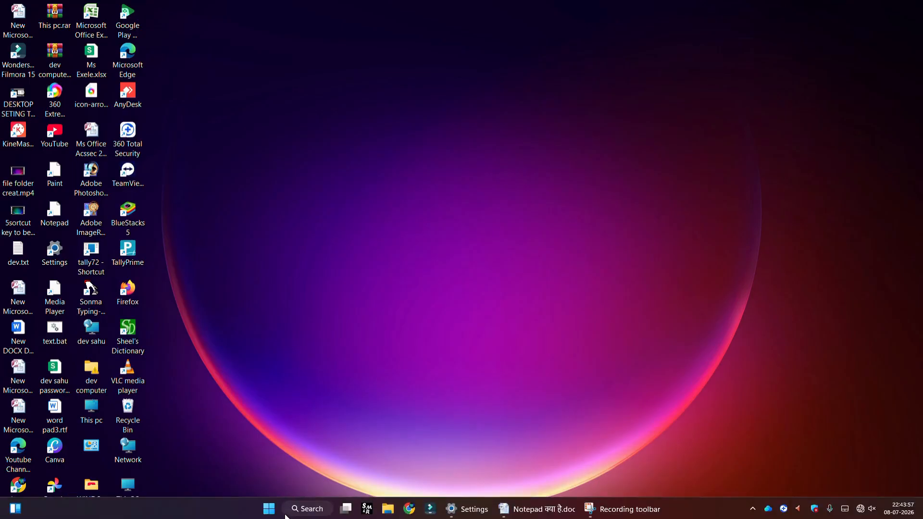
Create a Notepad shortcut on the desktop from its entry in the full list of installed apps
click(269, 508)
click(573, 201)
scroll(540, 236, down, 5)
scroll(531, 278, down, 10)
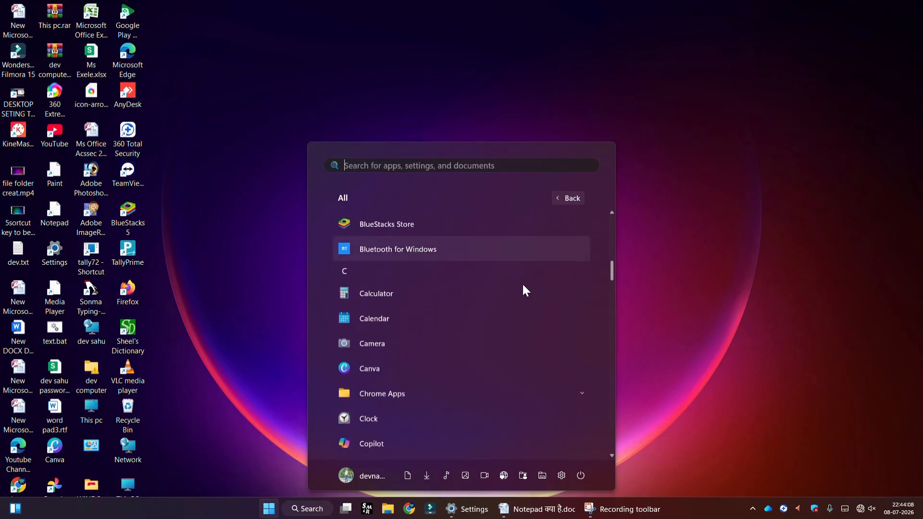
scroll(509, 307, down, 10)
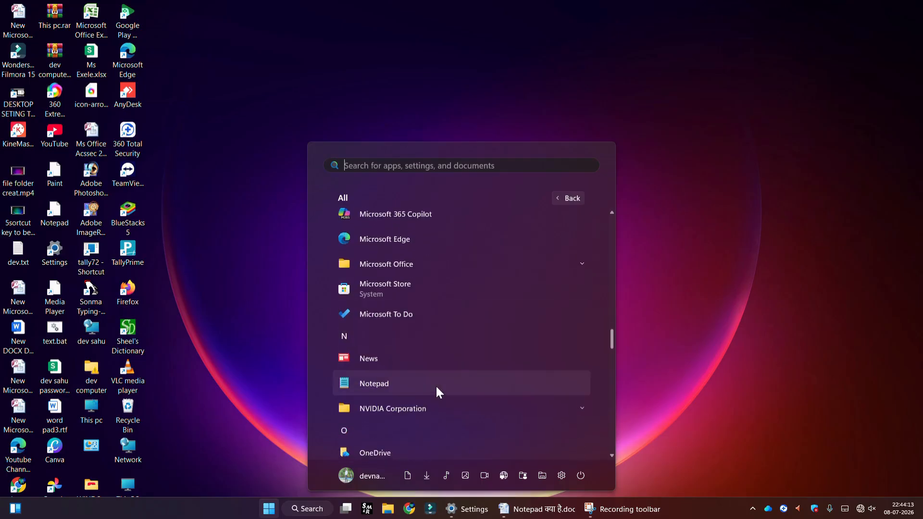
scroll(434, 384, down, 2)
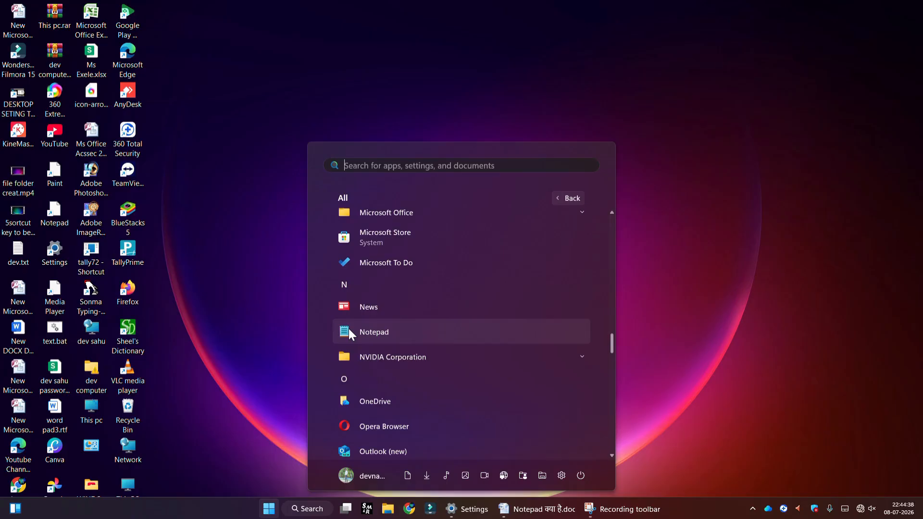
drag(348, 327, 296, 318)
drag(156, 9, 158, 17)
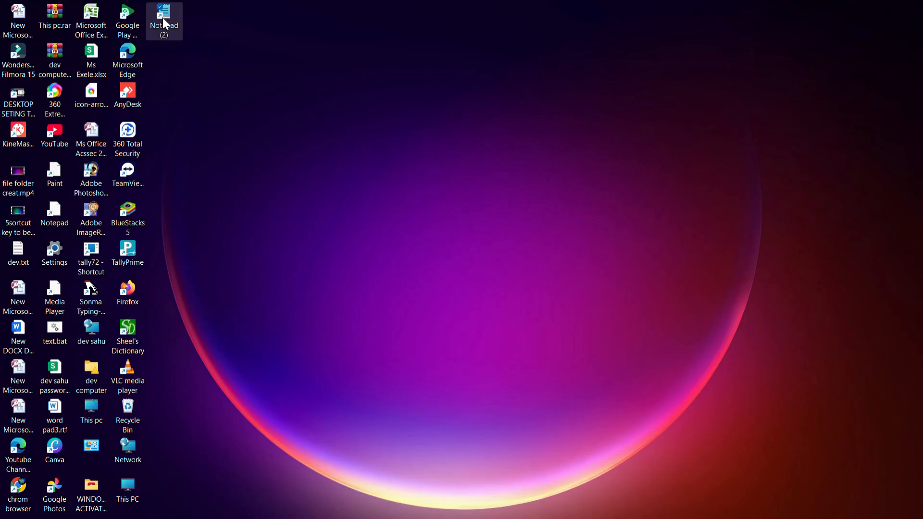
Open Notepad from the new desktop shortcut, minimize its window and bring it back
double_click(165, 18)
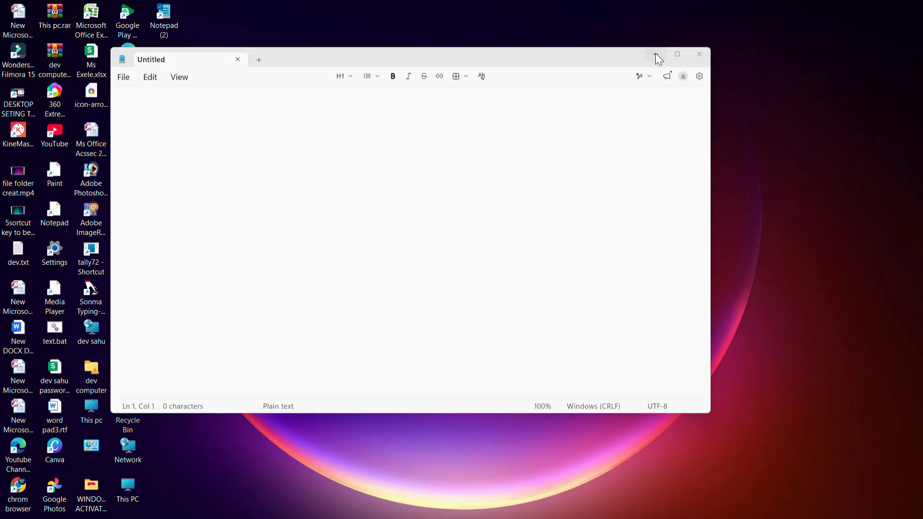
mouse_move(531, 513)
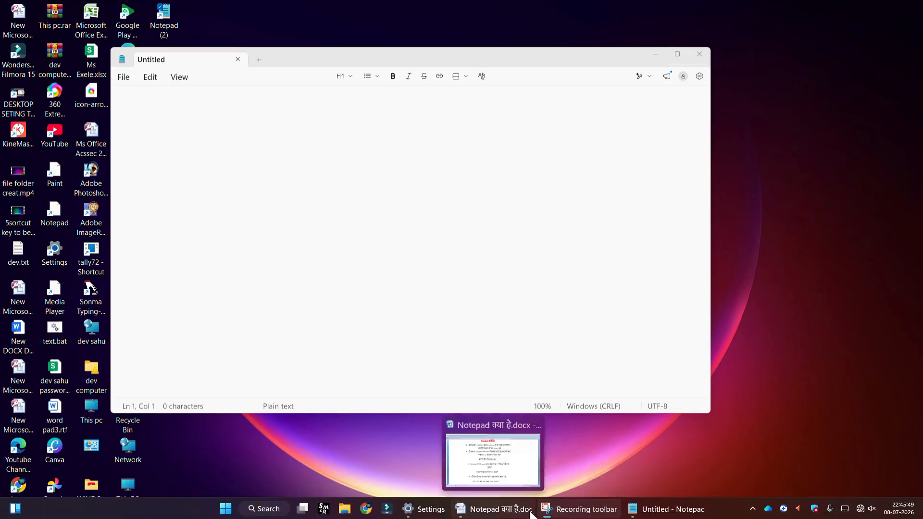
click(656, 55)
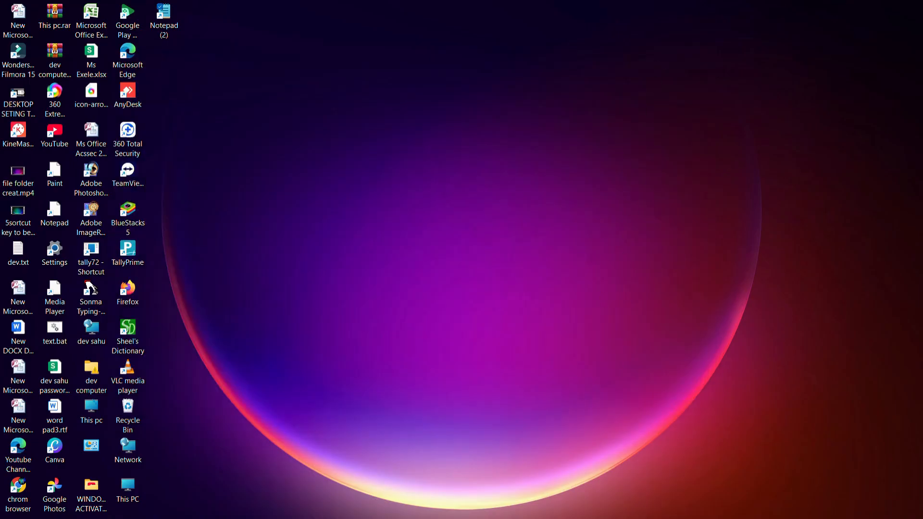
mouse_move(631, 514)
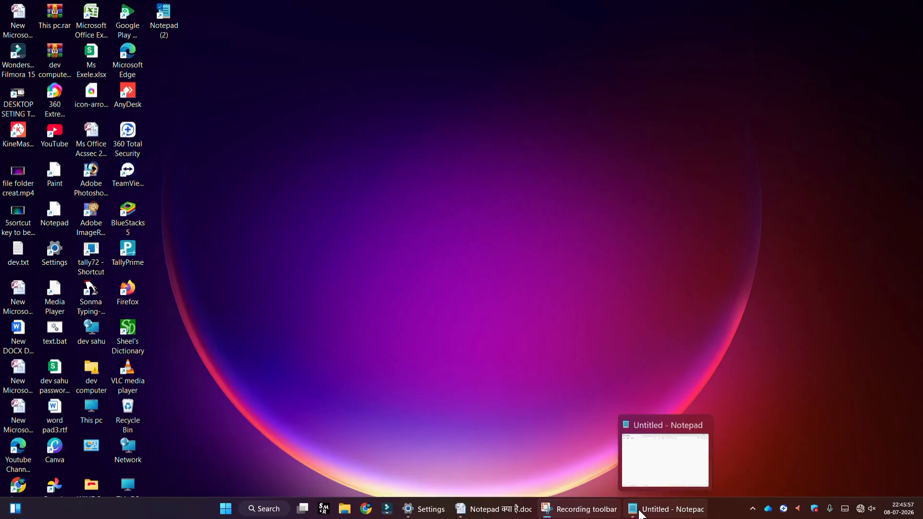
click(639, 513)
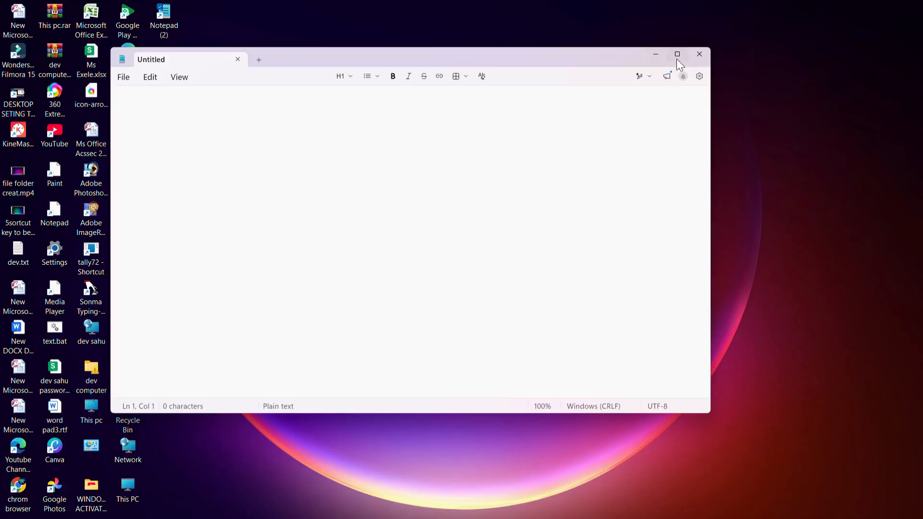
Maximize the Notepad window and restore its size, move it further right on the desktop and close it
mouse_move(679, 54)
click(678, 56)
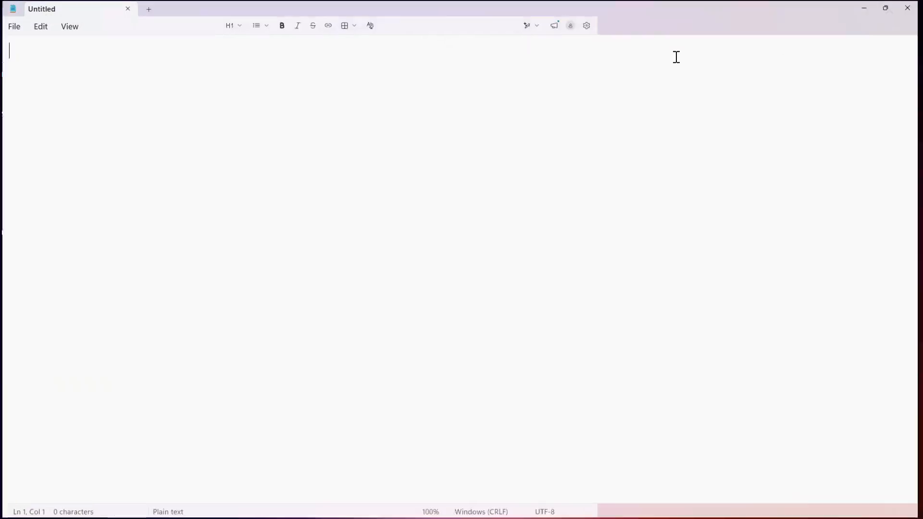
click(889, 7)
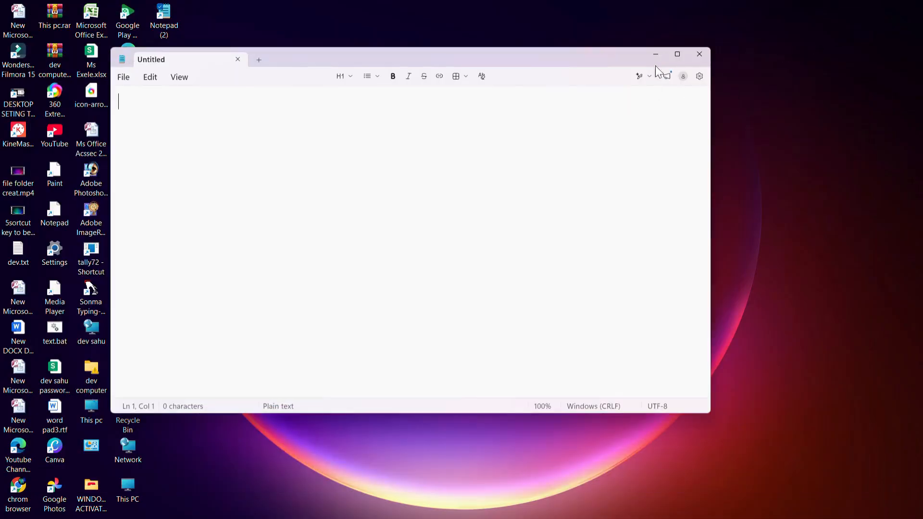
drag(498, 59, 532, 59)
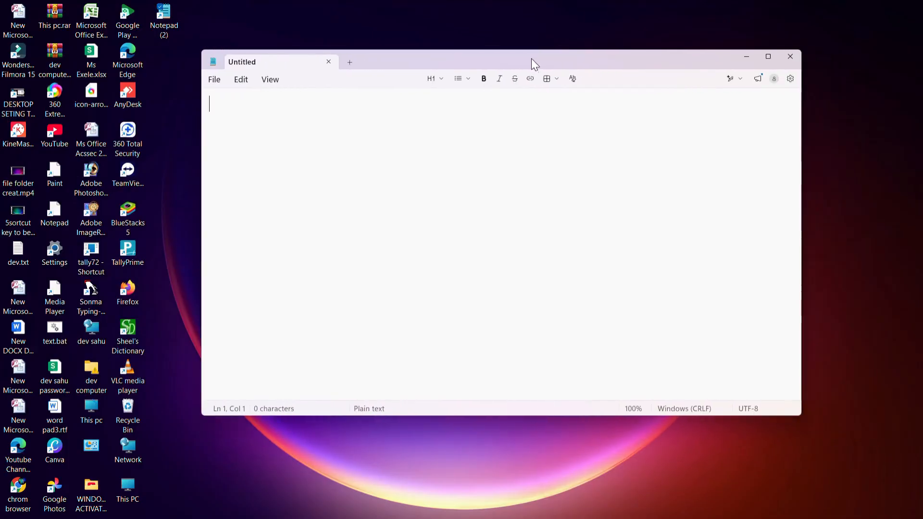
click(789, 57)
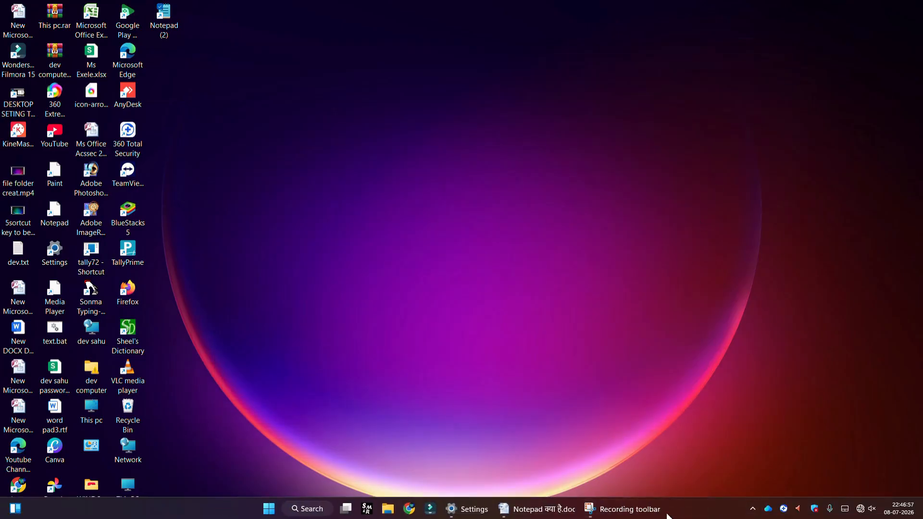
Reopen Notepad with a blank untitled document
mouse_move(644, 517)
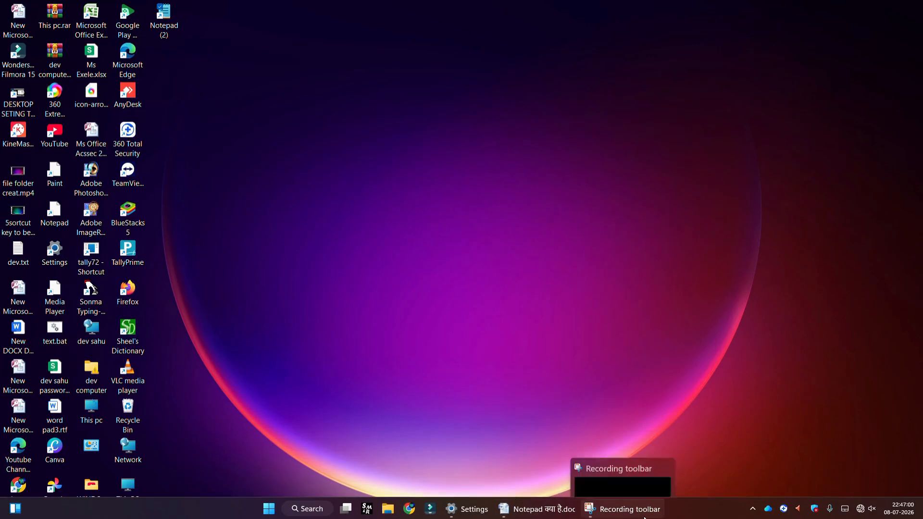
click(315, 510)
click(446, 334)
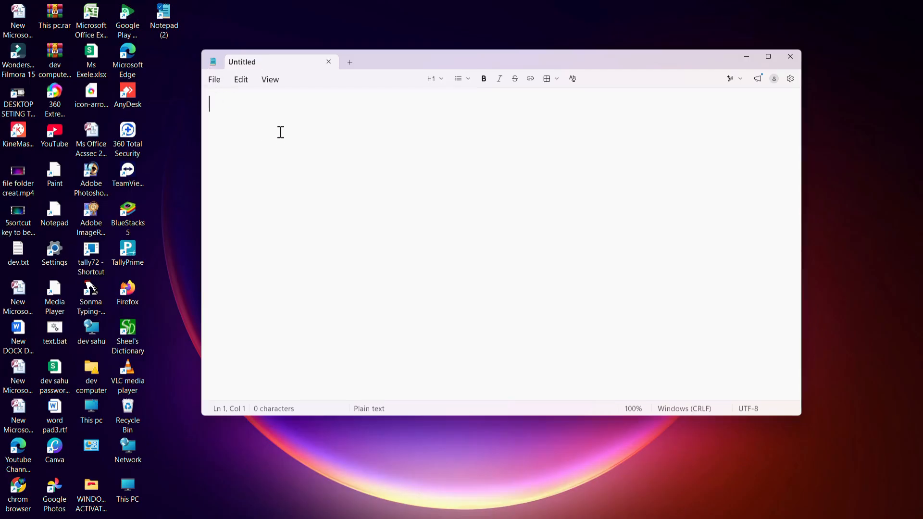
Move the Notepad window to the upper edge of the desktop and maximize it
click(213, 82)
click(368, 125)
drag(472, 60, 474, 53)
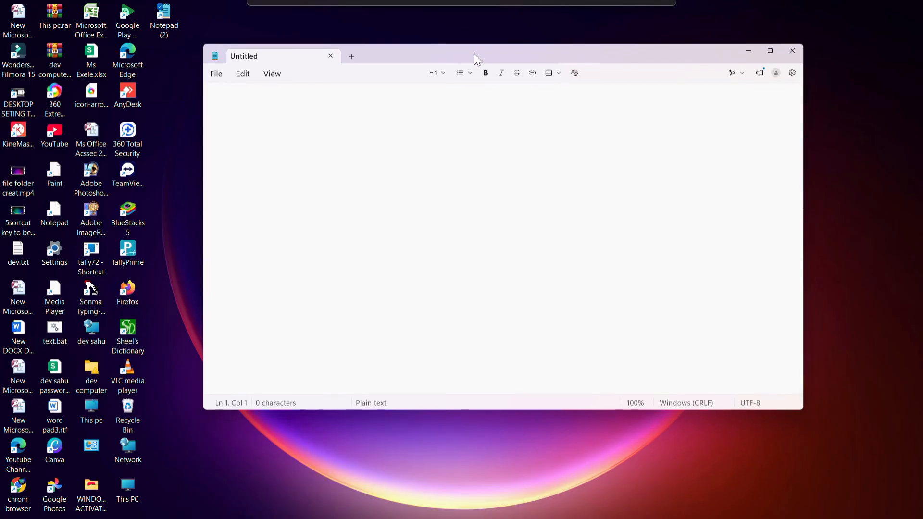
drag(474, 53, 463, 13)
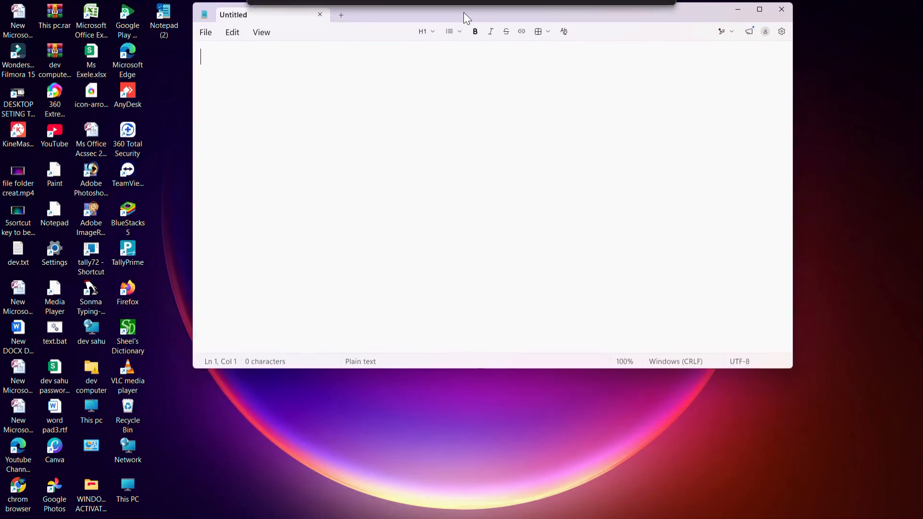
double_click(563, 13)
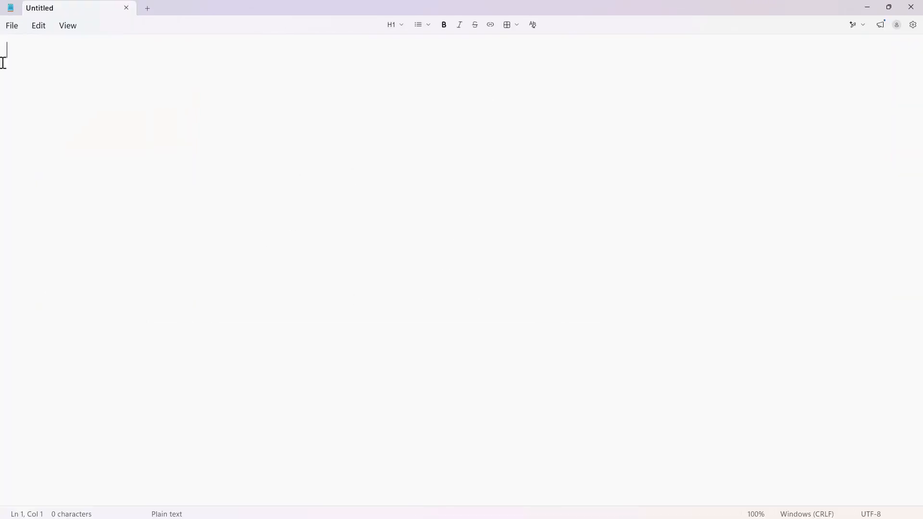
Enter the line "dfsdfsdgfdhgdfgfd", leave three blank lines, and add the line "ukftyftujfghjgjghfhfhhf"
click(12, 27)
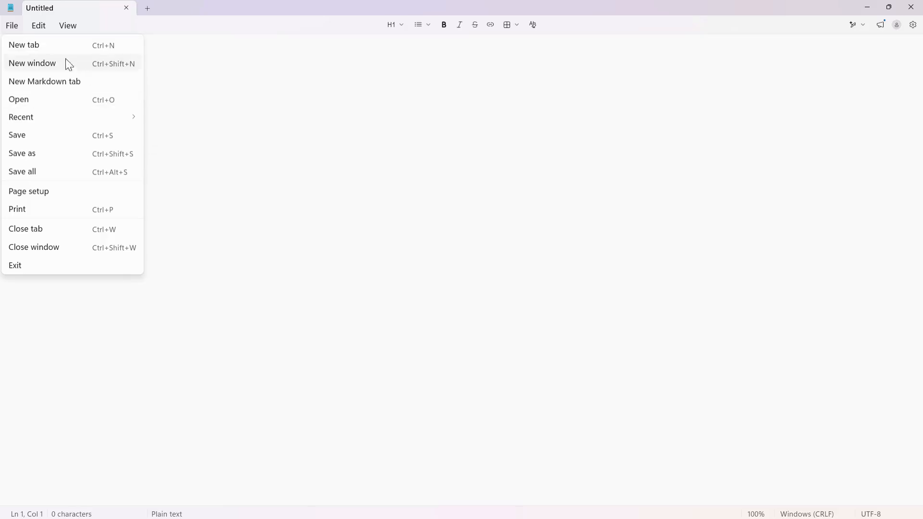
click(189, 87)
text(dfsdfsdgfdhgdfgfd)
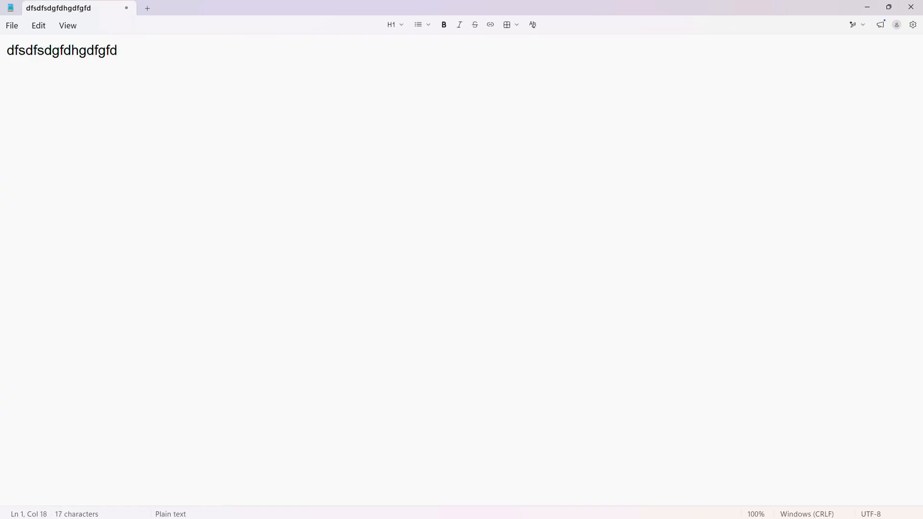
key(Return)
key(Return)
key(Return)
key(Return)
text(ukftyftujfghjgjghfhfhhf)
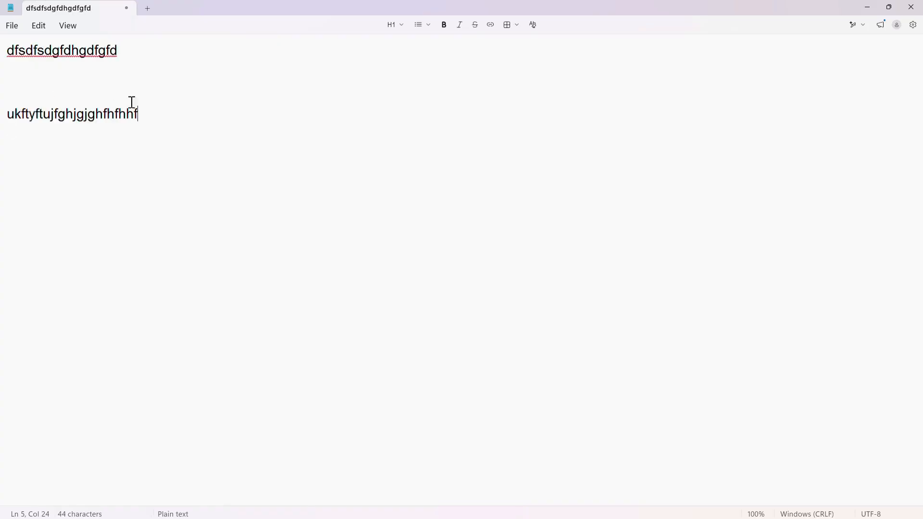
Add a new blank tab, view the first document's tab and return to the new one
click(13, 27)
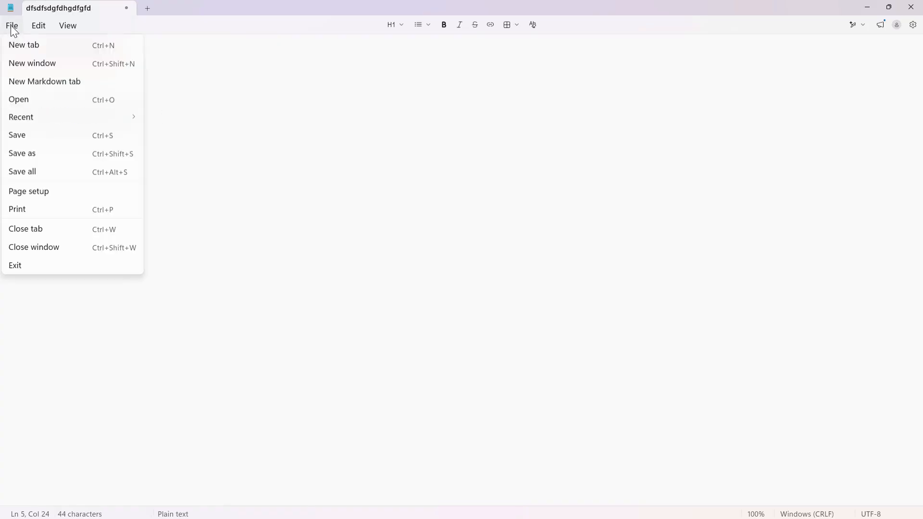
click(27, 45)
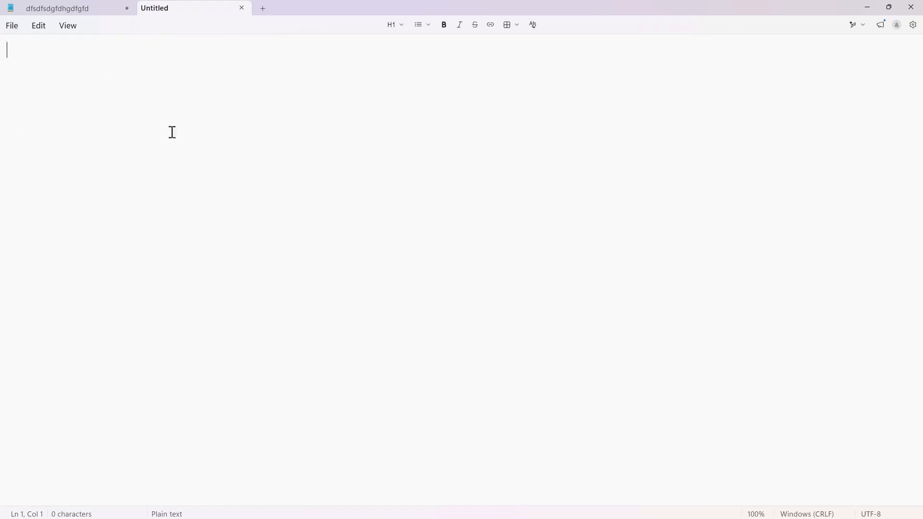
click(91, 7)
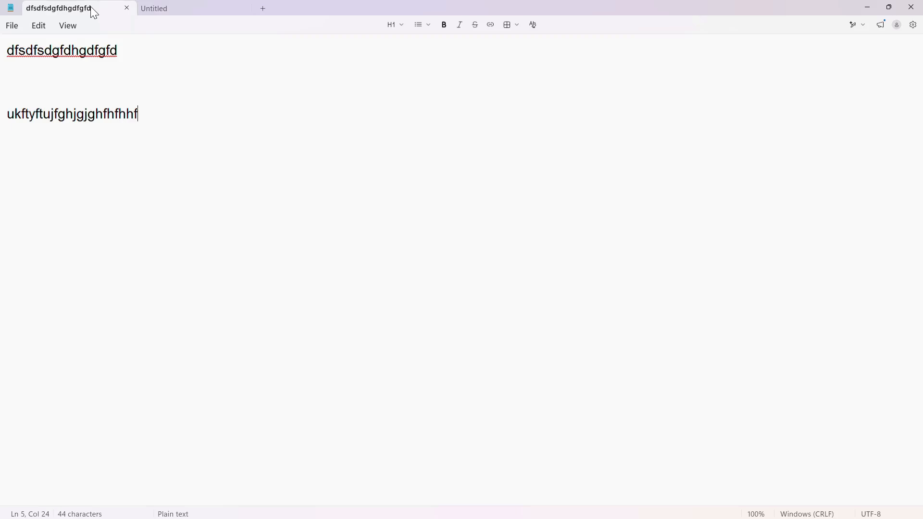
click(175, 11)
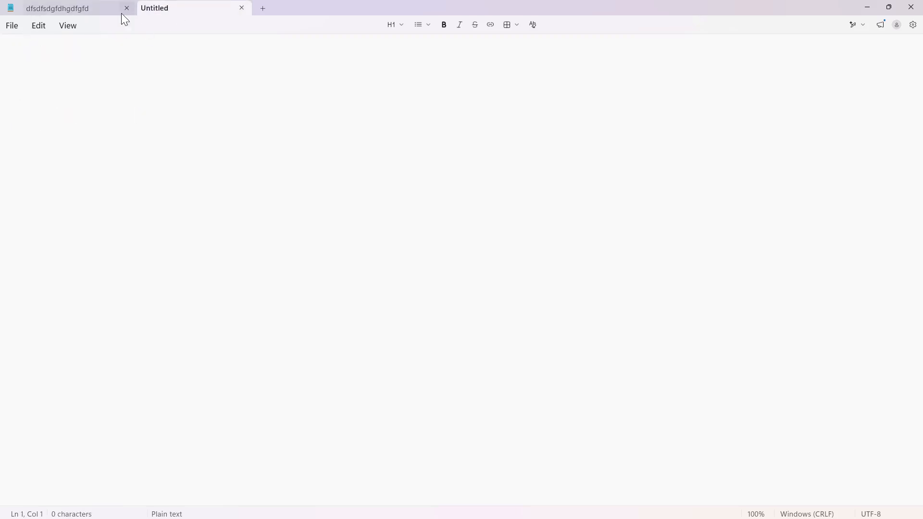
Open a second blank Notepad window and close it again
click(15, 29)
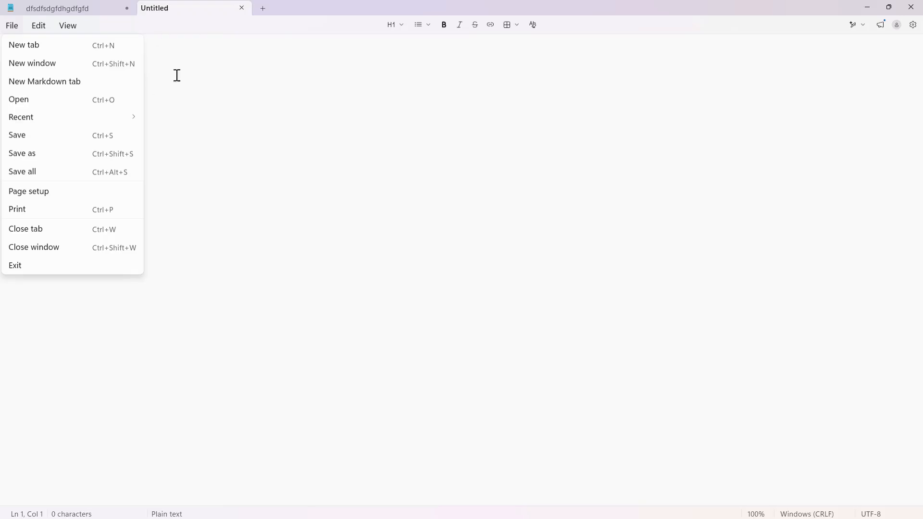
click(51, 70)
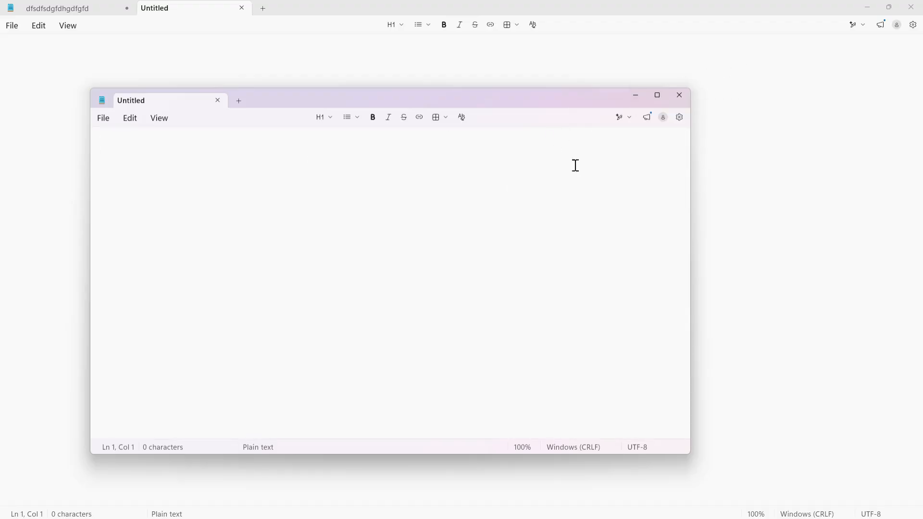
click(681, 95)
Add a new Markdown tab, and bring up the Open file dialog and dismiss it without choosing a file
click(12, 26)
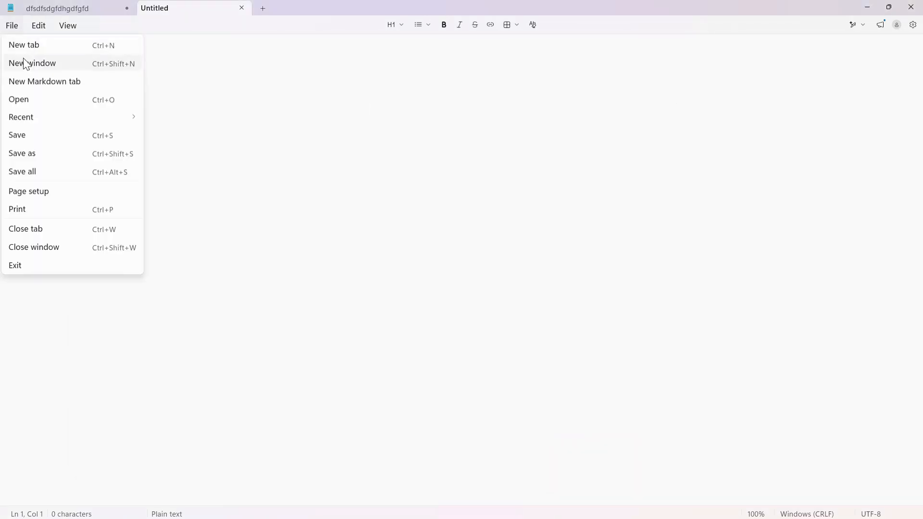
click(36, 79)
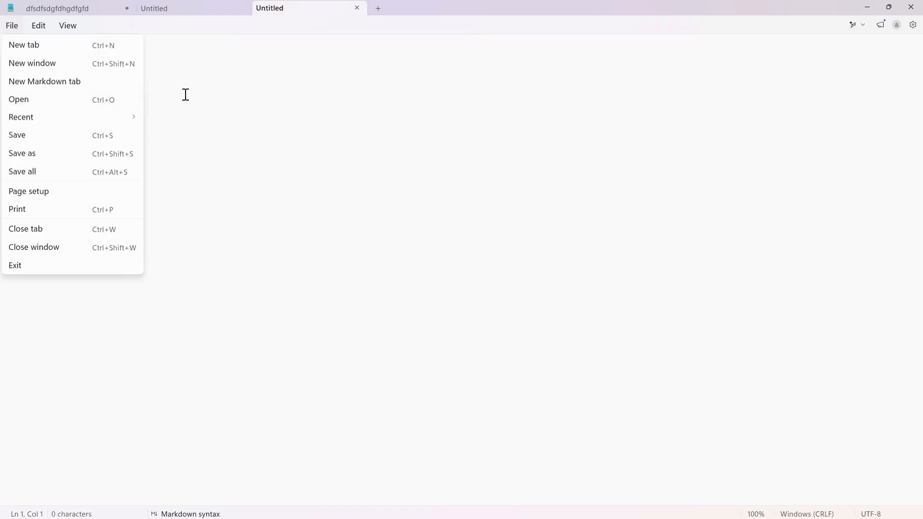
click(40, 104)
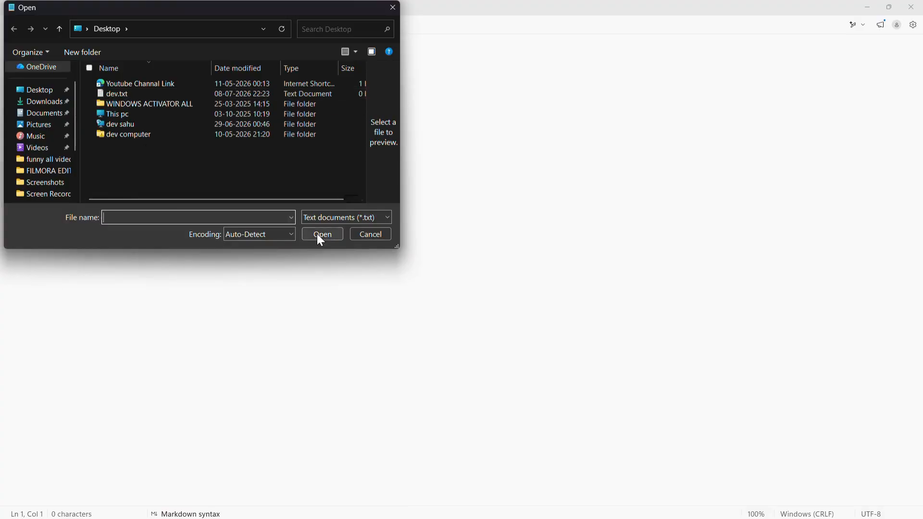
click(392, 9)
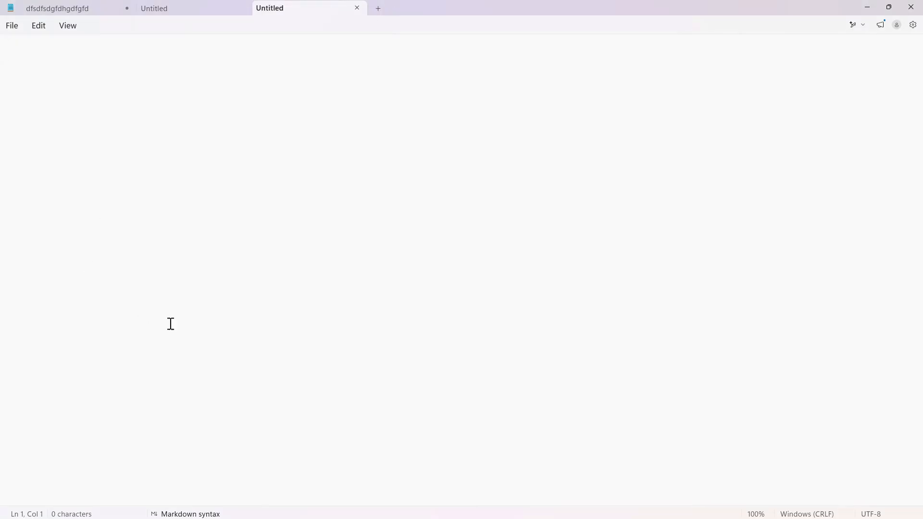
click(12, 25)
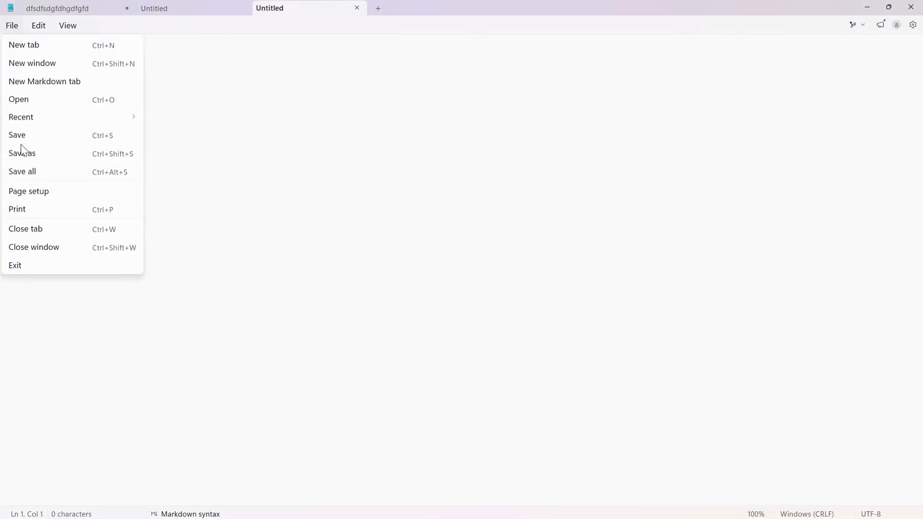
mouse_move(29, 124)
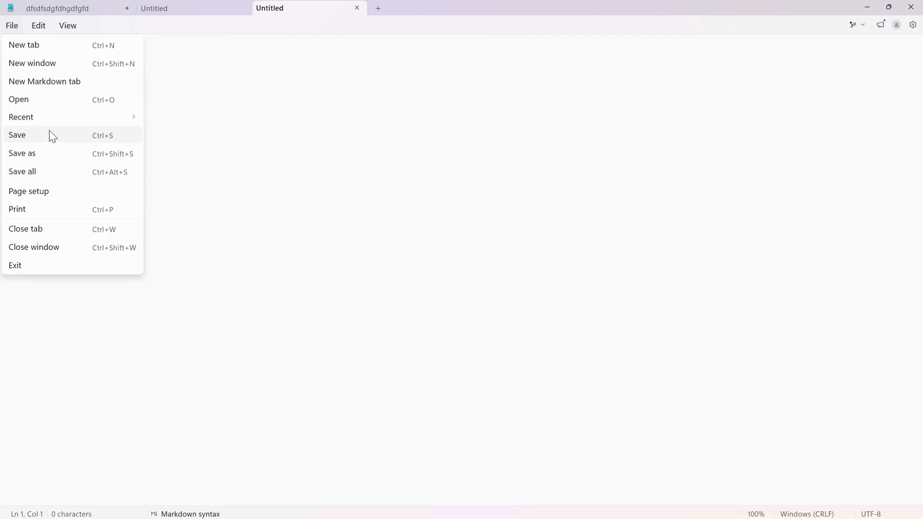
click(163, 128)
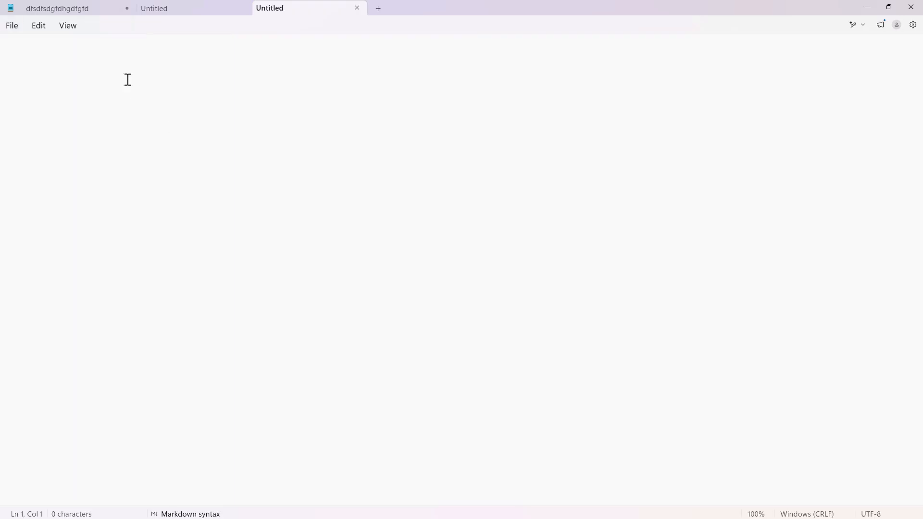
Append the lines "hgfhfghfghfg" and "jfghfghfhghgfgh" to the end of the first tab's document
click(79, 13)
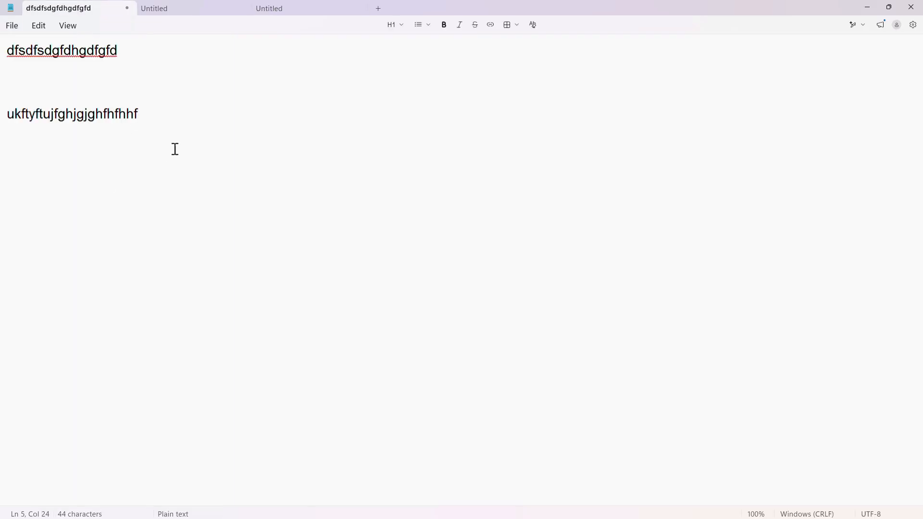
key(Return)
text(hgfhfghfghfg)
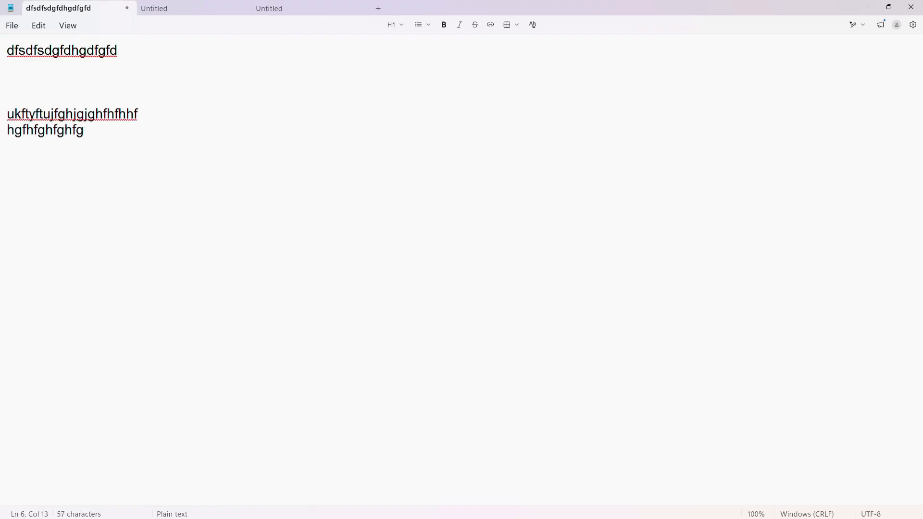
key(Return)
text(jfghfghfhghgfgh)
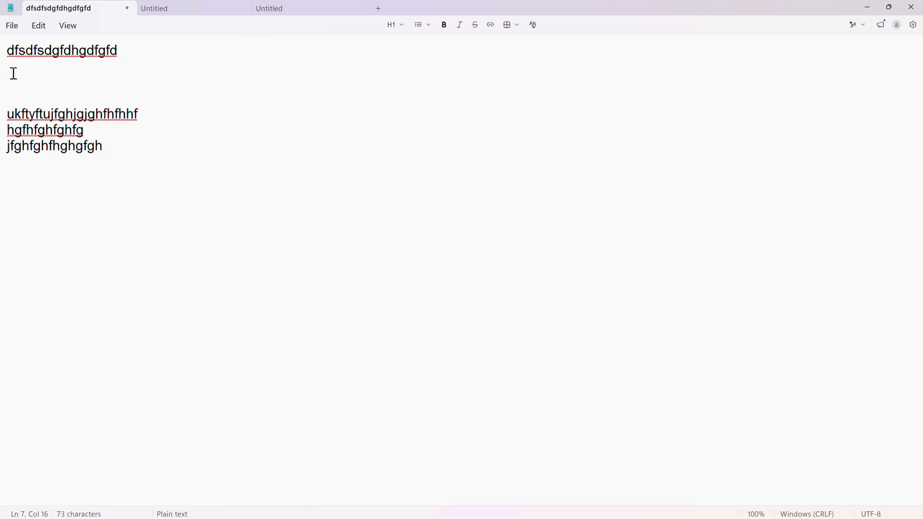
View the dialog for saving the unsaved text document and dismiss it without saving
click(8, 27)
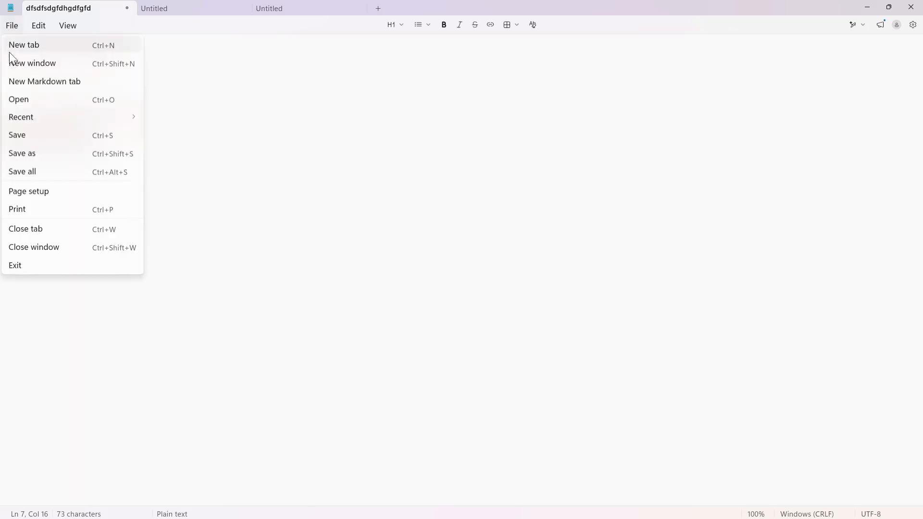
click(20, 141)
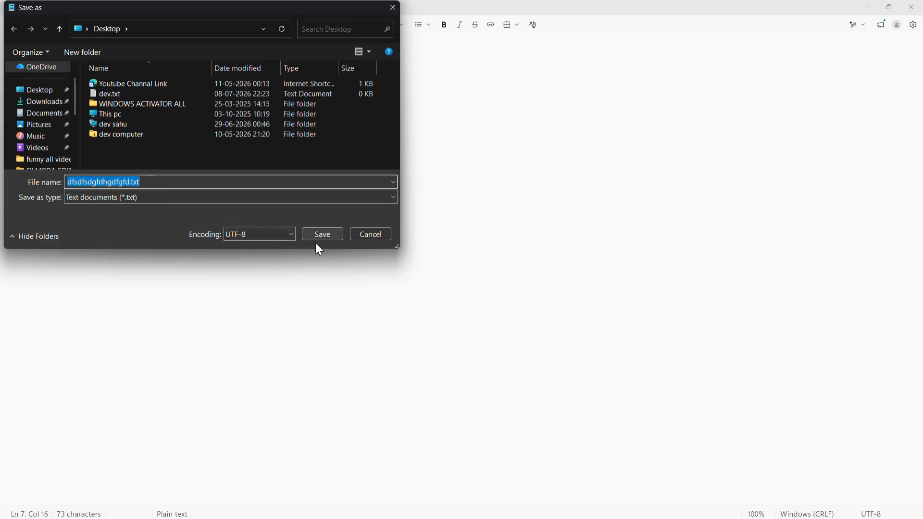
click(392, 9)
Save the document to the Desktop folder as dfsdfsdgfdhgdfgfd.txt with UTF-8 encoding
click(11, 26)
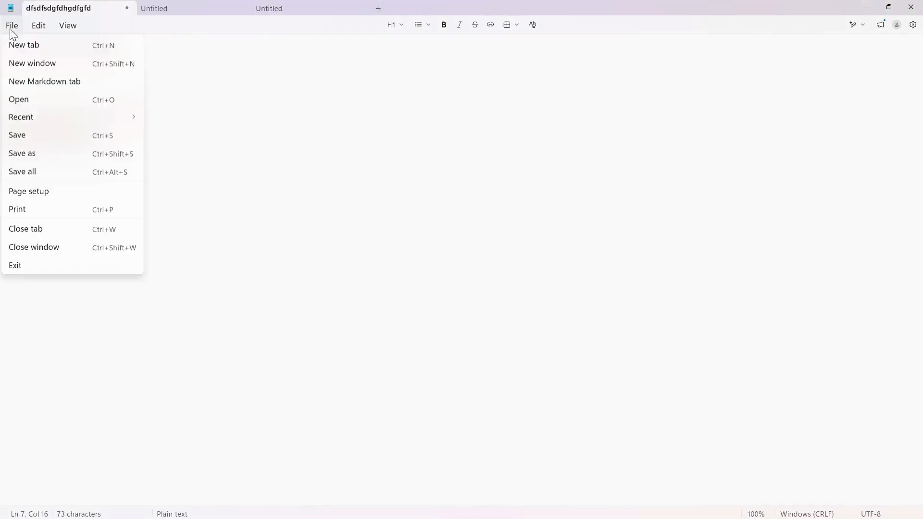
click(22, 154)
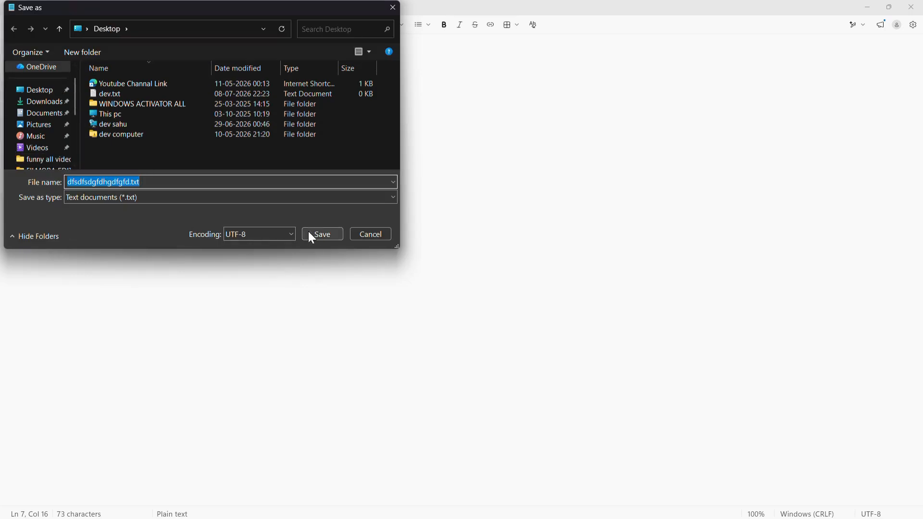
click(50, 92)
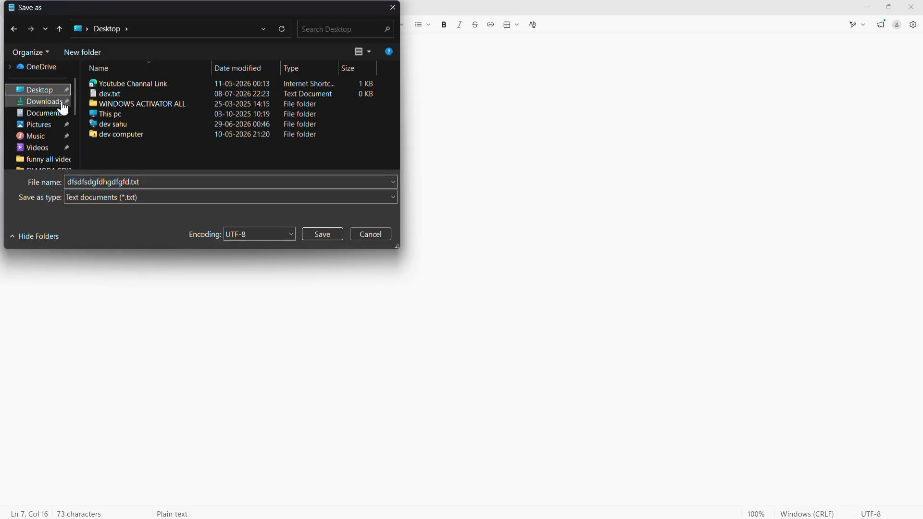
click(321, 236)
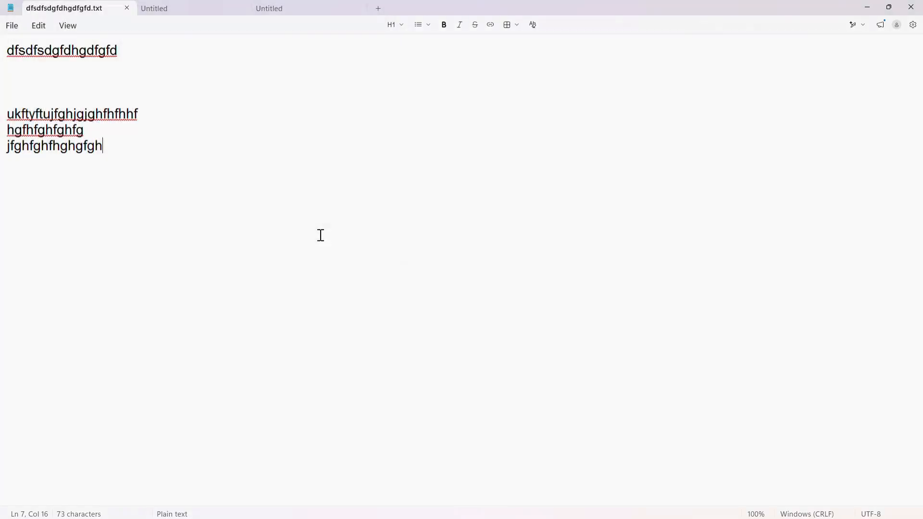
Minimize Notepad to look at the desktop, bring it back and view the two untitled tabs
click(863, 8)
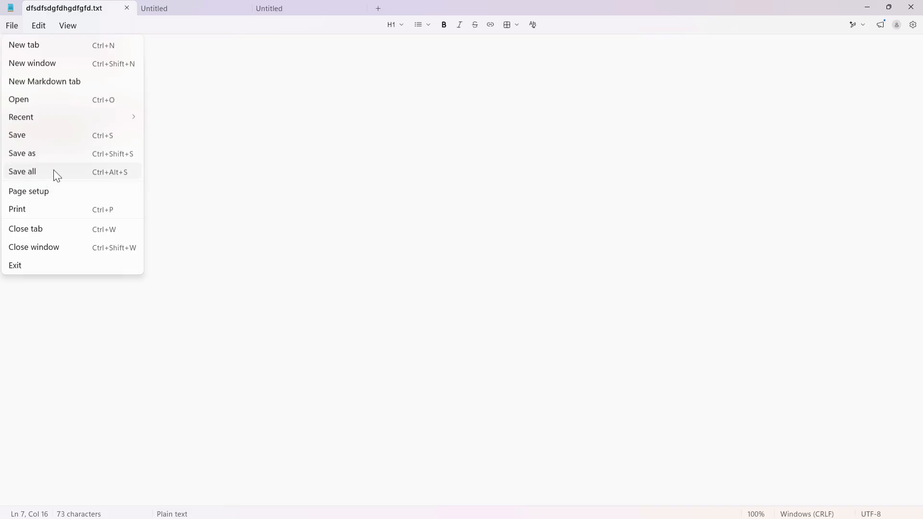
click(160, 12)
click(272, 8)
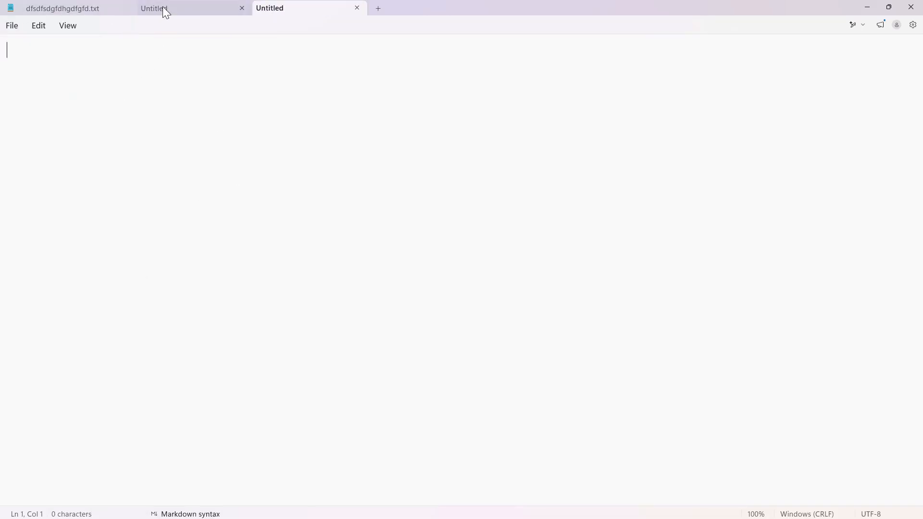
View the page setup options from the untitled Markdown tab
click(9, 24)
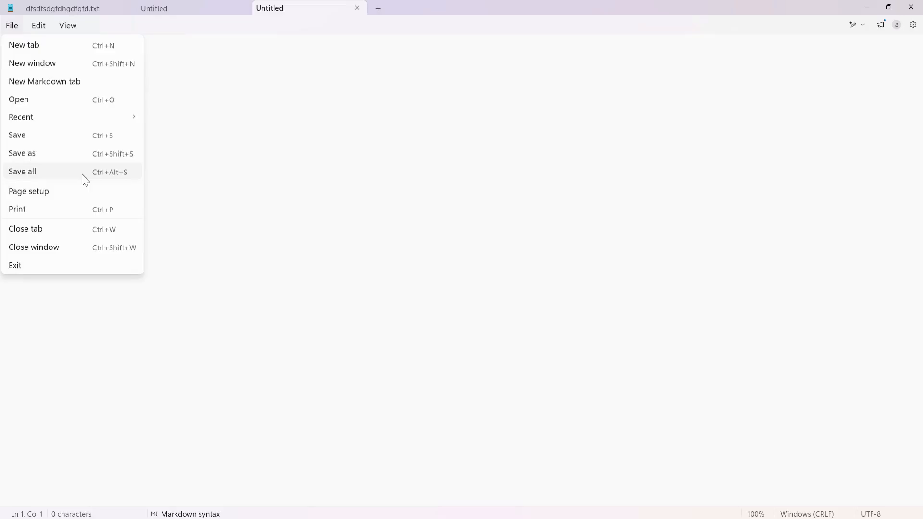
click(30, 193)
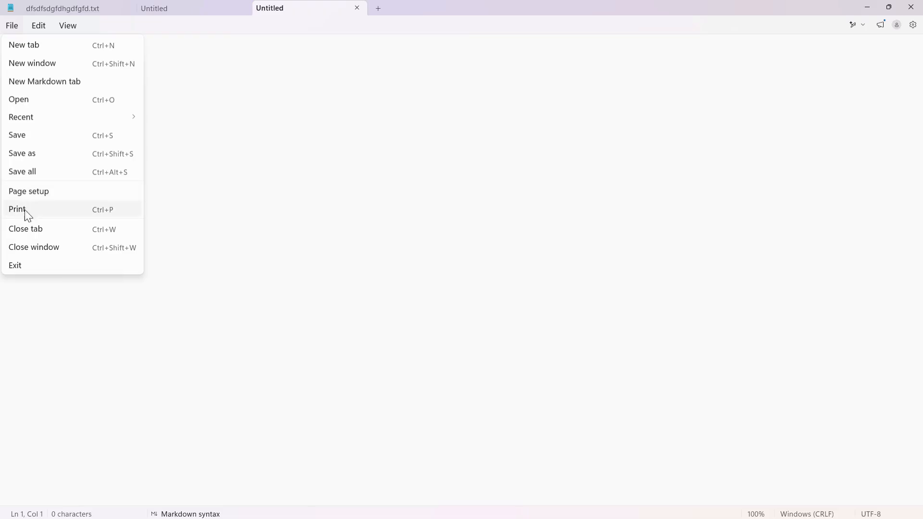
View the print options for the dfsdfsdgfdhgdfgfd.txt document and dismiss them without printing
click(84, 9)
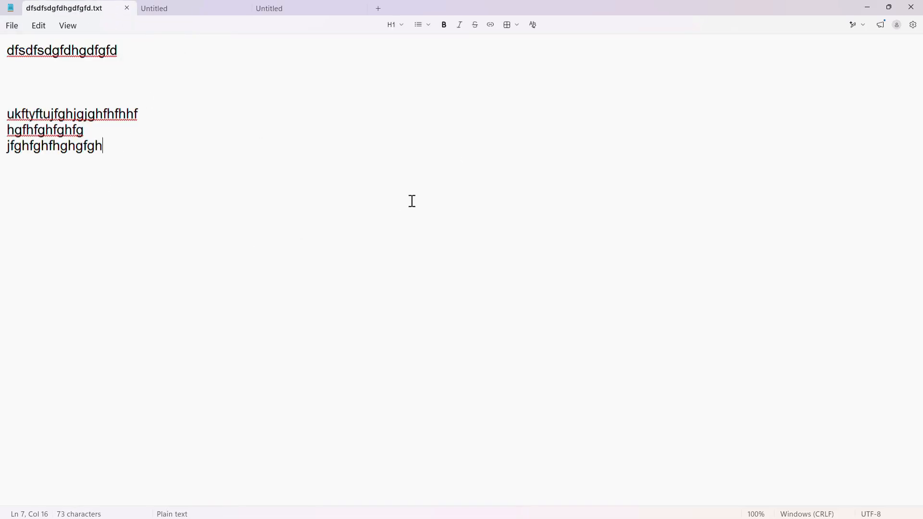
click(14, 25)
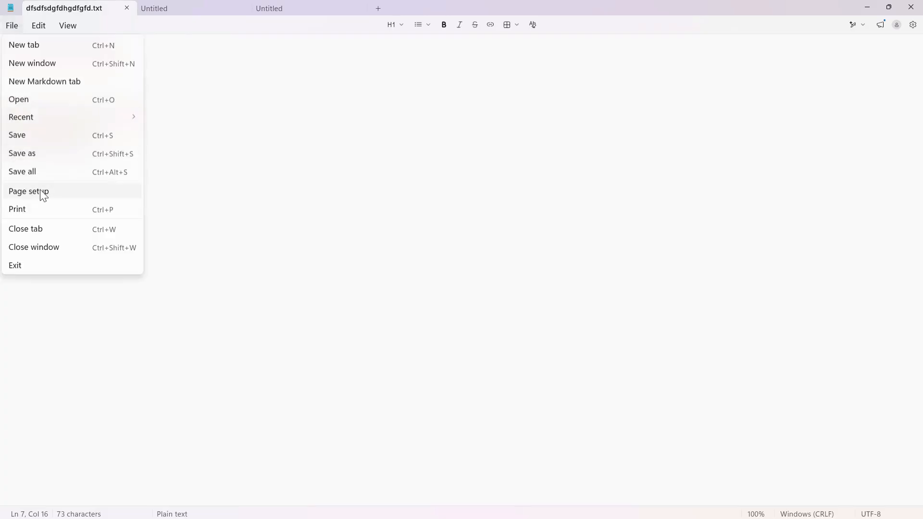
click(19, 210)
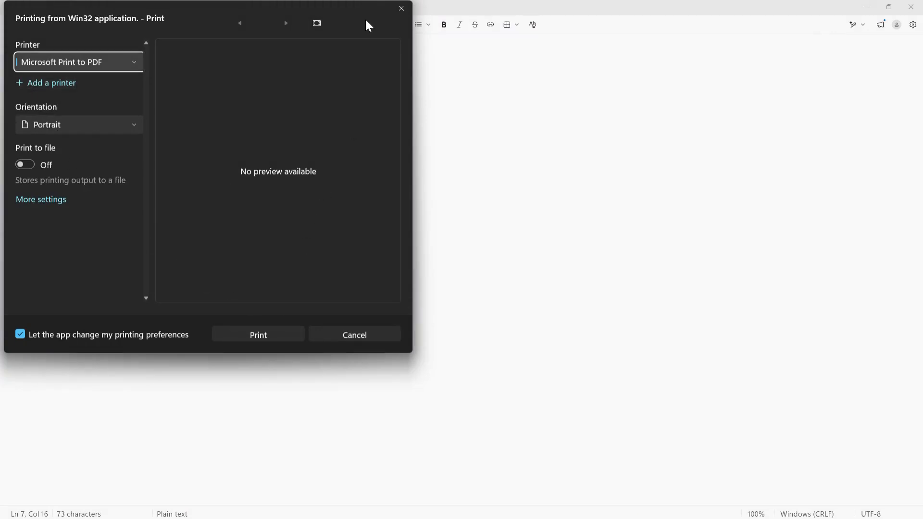
drag(365, 20, 335, 42)
click(365, 46)
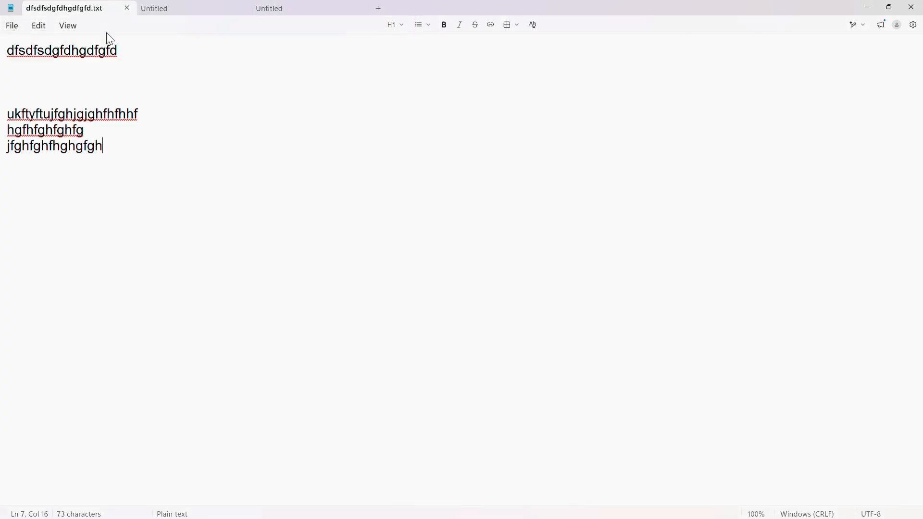
Review the commands for closing tabs and windows, and look through the saved document and the two untitled tabs
click(4, 25)
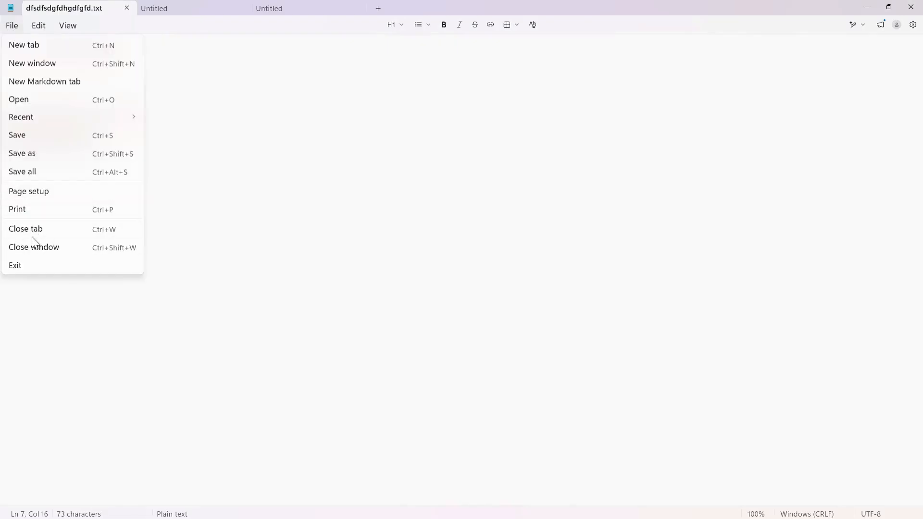
click(281, 1)
click(209, 7)
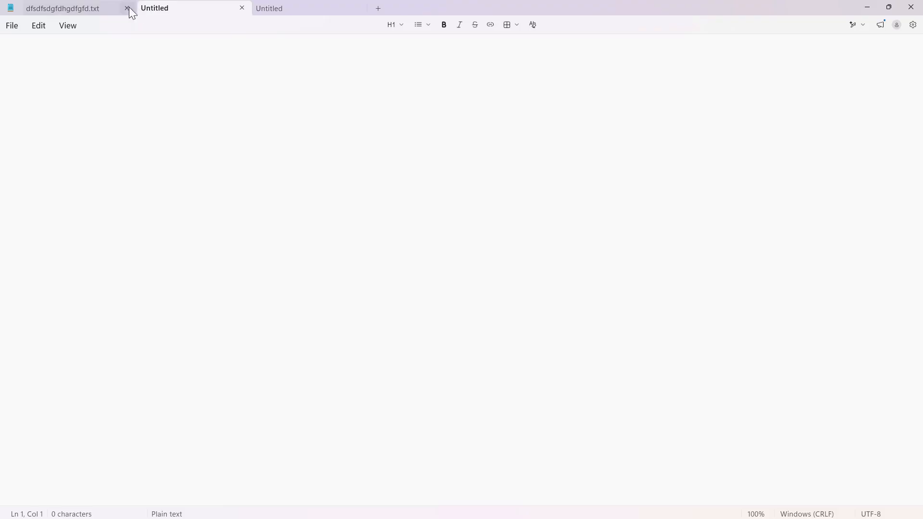
click(109, 14)
click(178, 10)
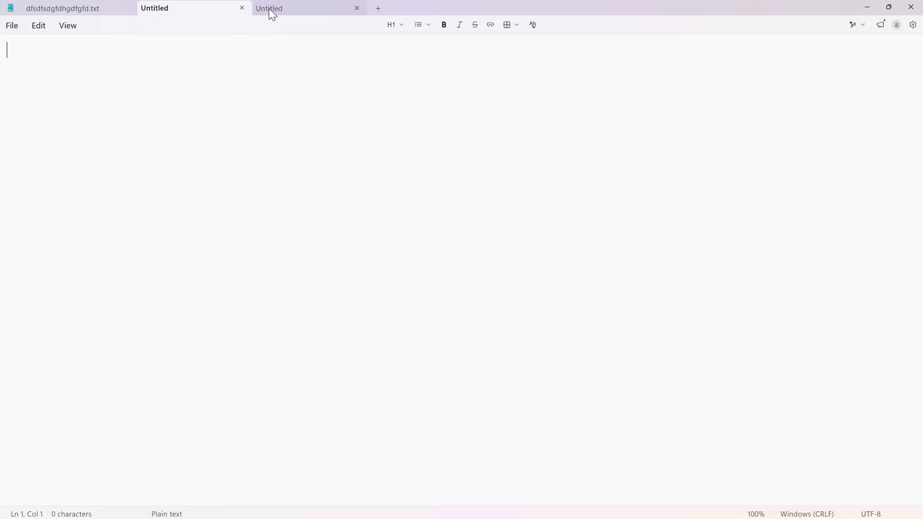
click(269, 7)
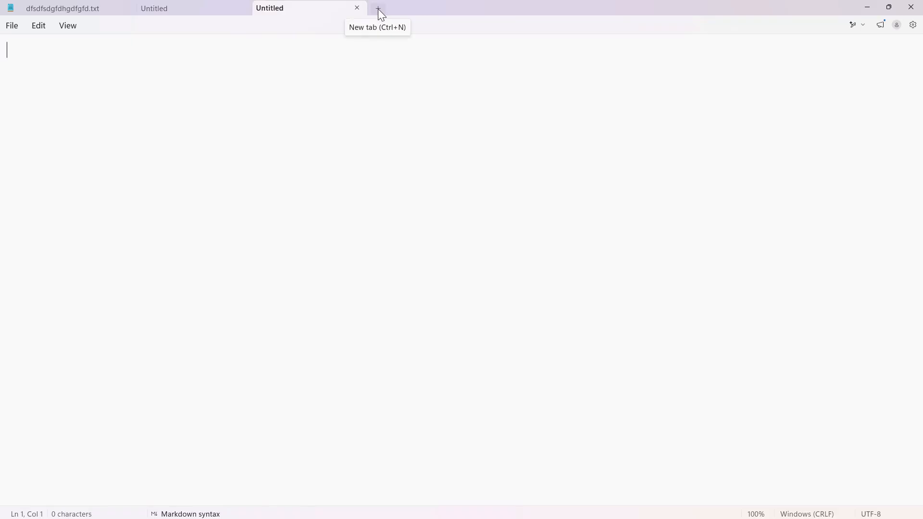
click(198, 8)
click(103, 10)
click(185, 7)
click(282, 12)
key(ctrl+Tab)
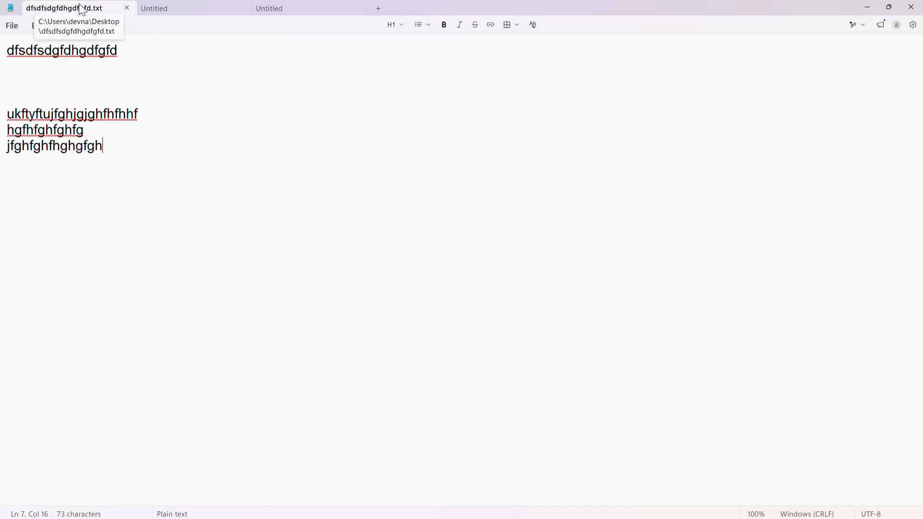
Close the dfsdfsdgfdhgdfgfd.txt tab and look through the two remaining untitled tabs
click(13, 26)
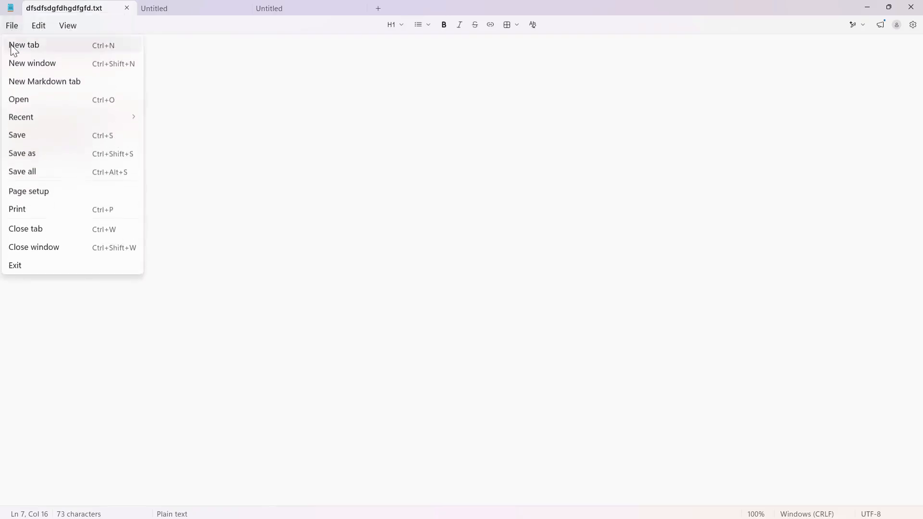
click(24, 229)
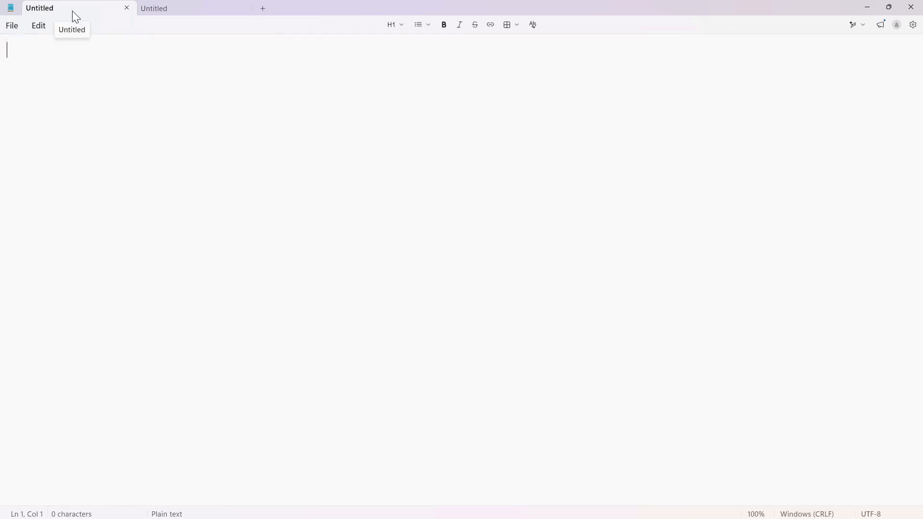
click(152, 10)
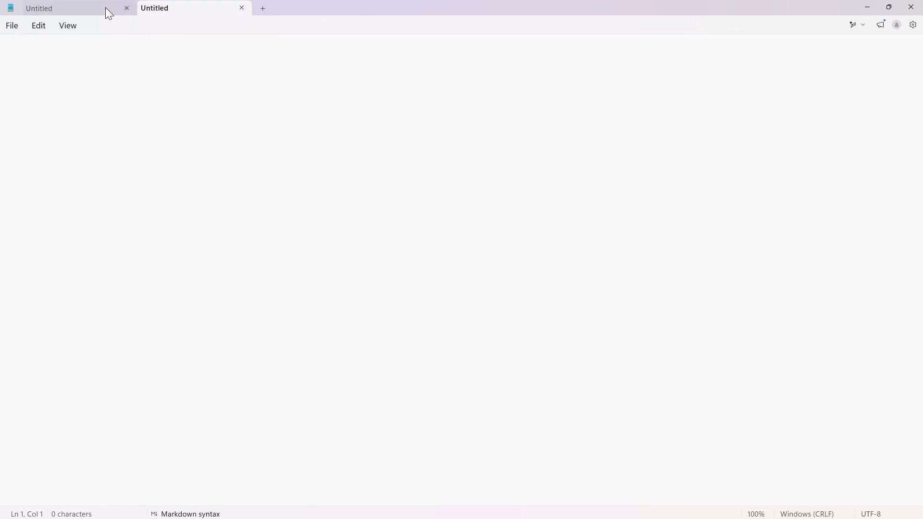
click(109, 13)
Open a second, separate Notepad window and close it again
key(alt+f)
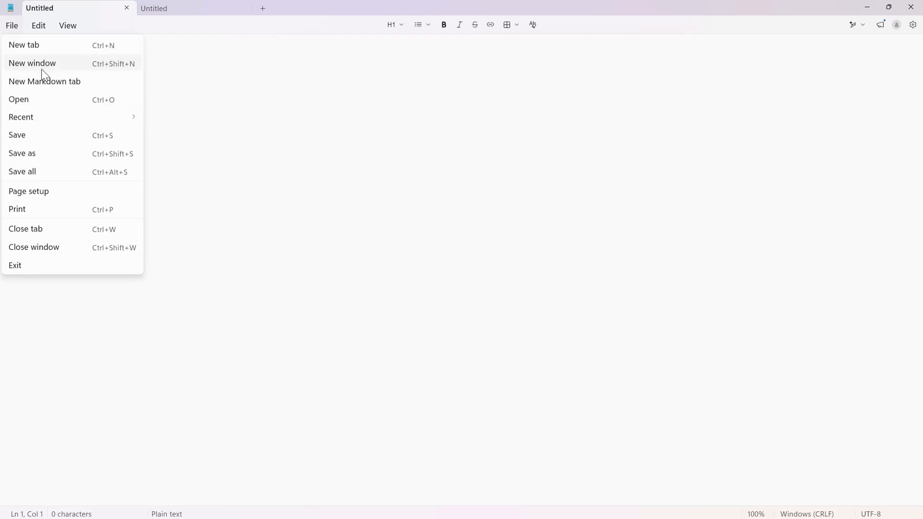
click(30, 64)
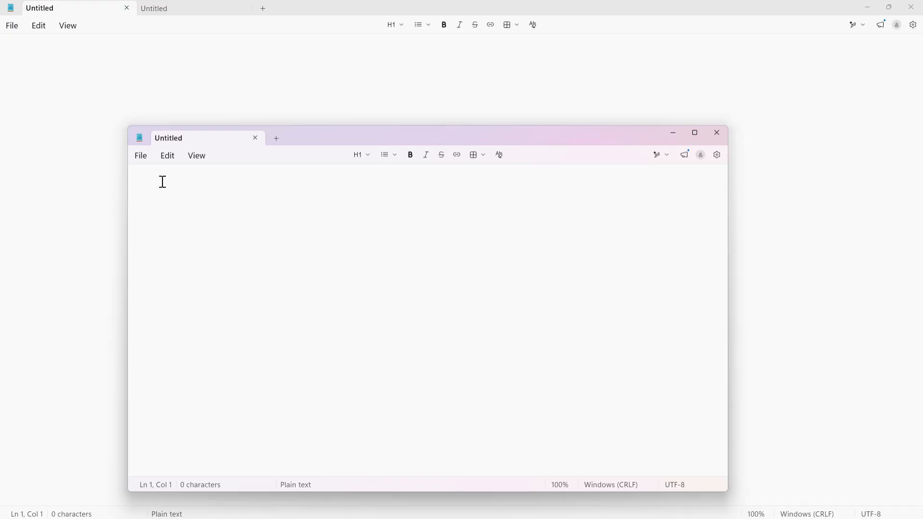
click(142, 158)
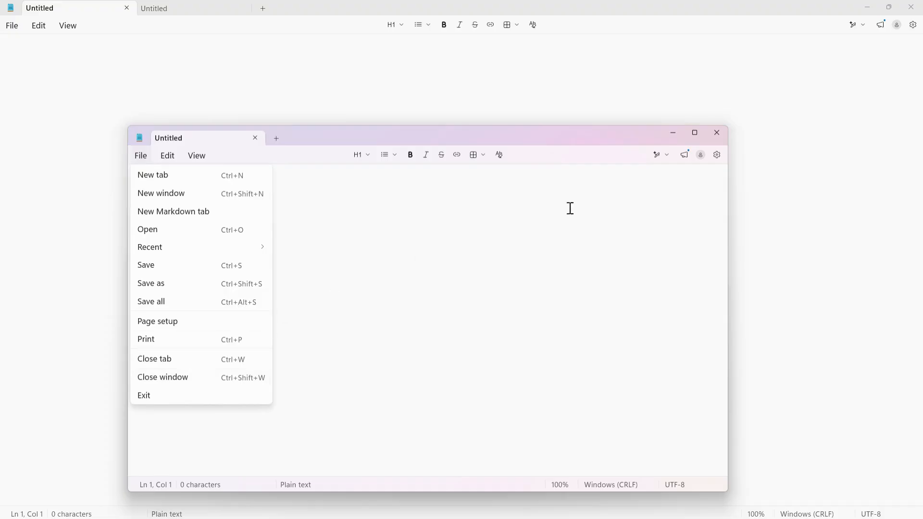
click(226, 359)
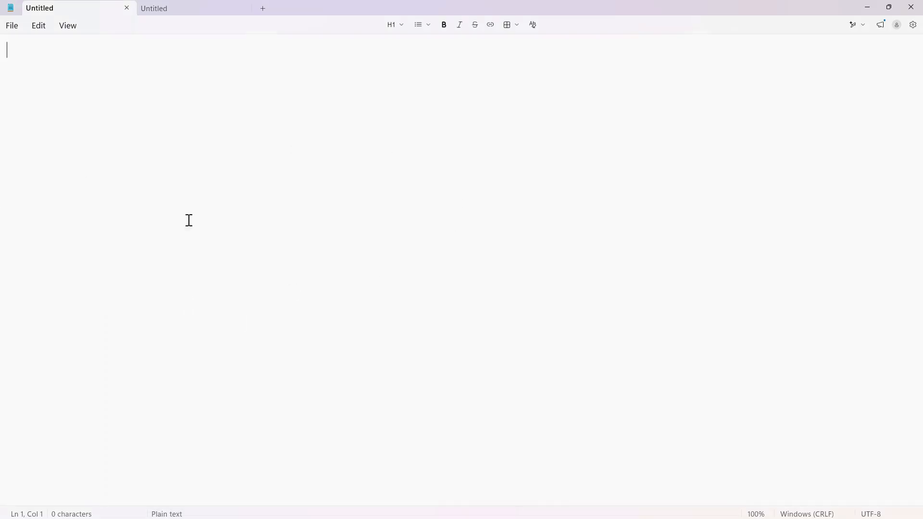
Exit Notepad with all its tabs and launch it again from the desktop
click(12, 27)
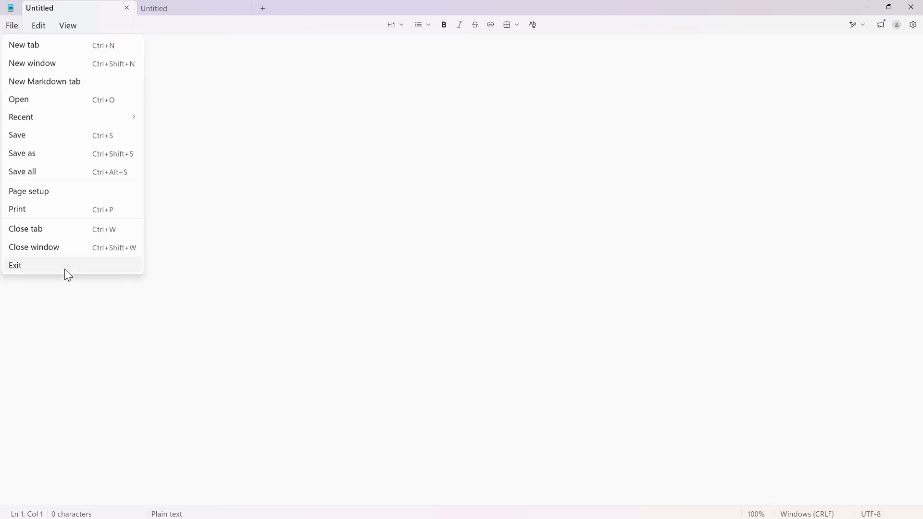
click(32, 266)
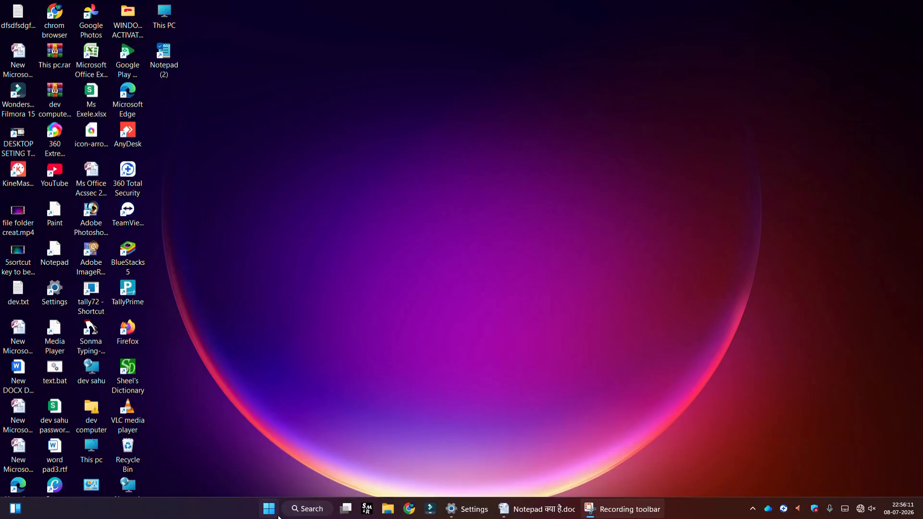
click(291, 509)
click(336, 227)
Review the file, editing and view commands available for the empty untitled document
click(13, 27)
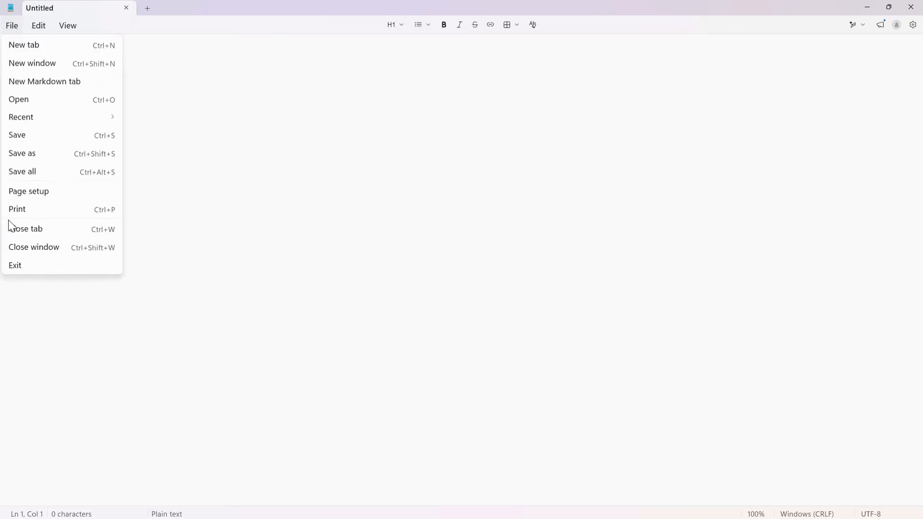
mouse_move(30, 27)
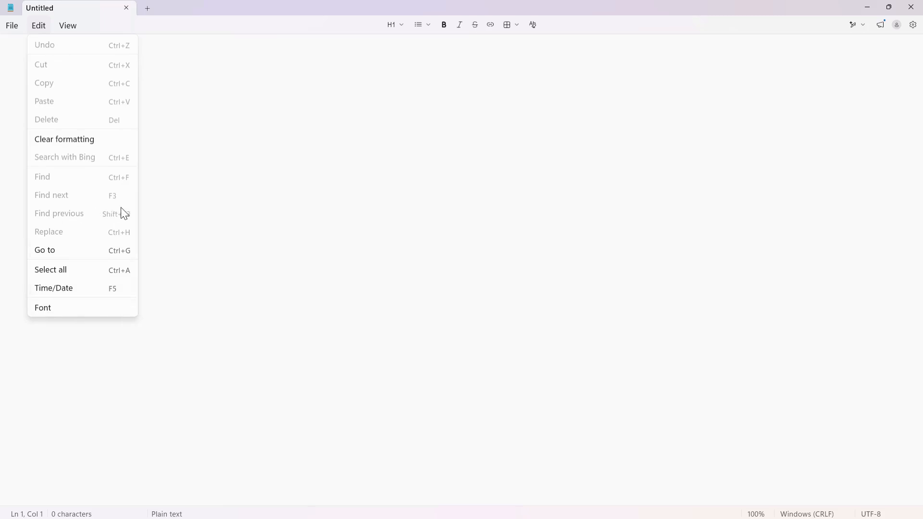
click(73, 28)
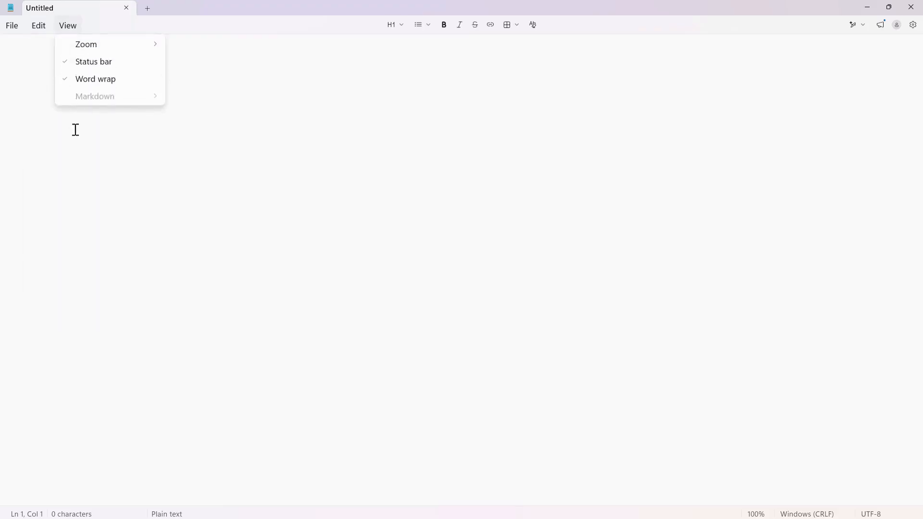
click(43, 29)
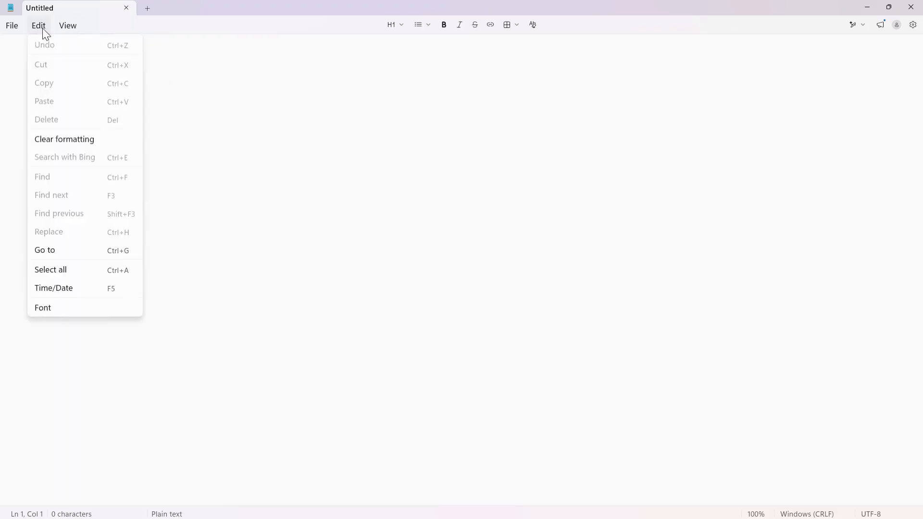
click(176, 94)
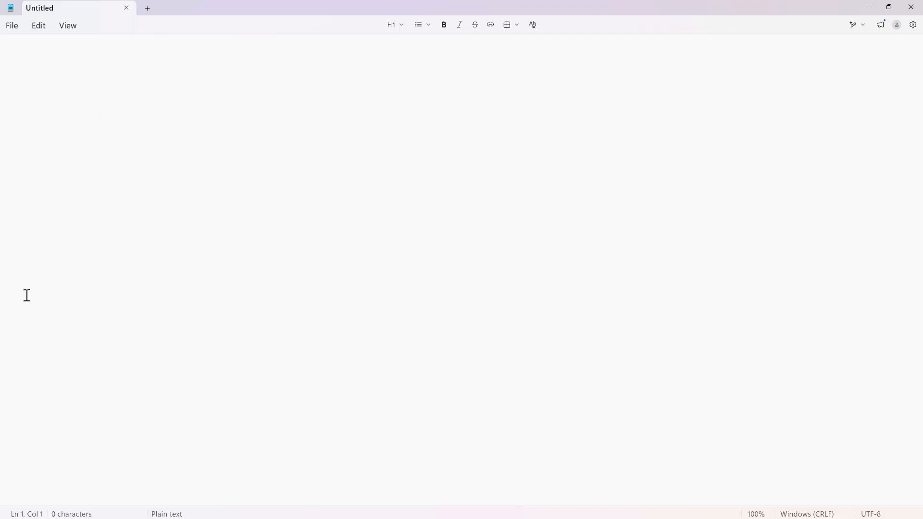
Fill the document with the sample paragraphs starting "On the Insert tab, the galleries include items" and review the editing commands
text(On the Insert tab, the galleries include items that are designed to coordinate with   the overall look of your document. You can use these galleries to insert tables  , headers, footers, lists, cover pages, and other document building blocks. Wh  en you create pictures, charts, or diagrams, they also coordinate with your cur  rent document look. You can easily change the formatting of selected text in the document text by c  hoosing a look for the selected text from the Quick Styles gallery on the Home t   ab. You can also format text directly by using the other controls on the Home tab. Most controls offer a choice of using the look from the current theme or using a format that you specify directly)
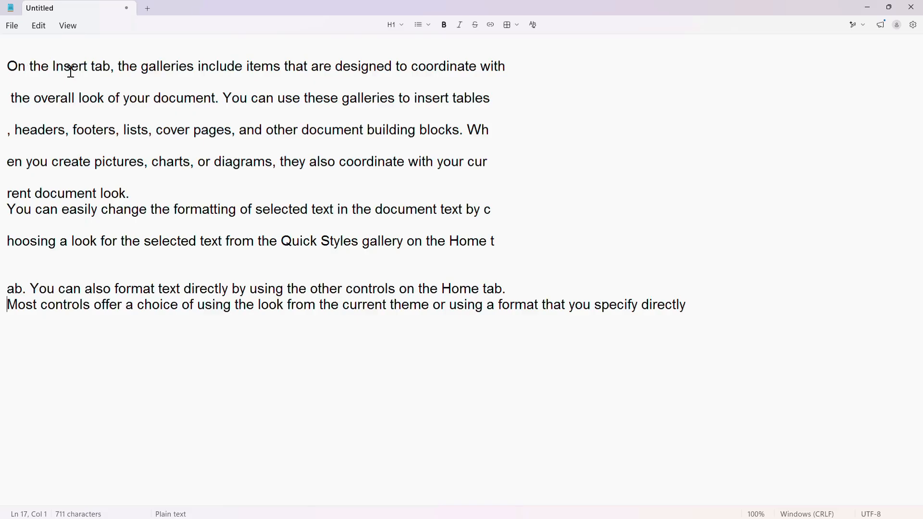
click(37, 27)
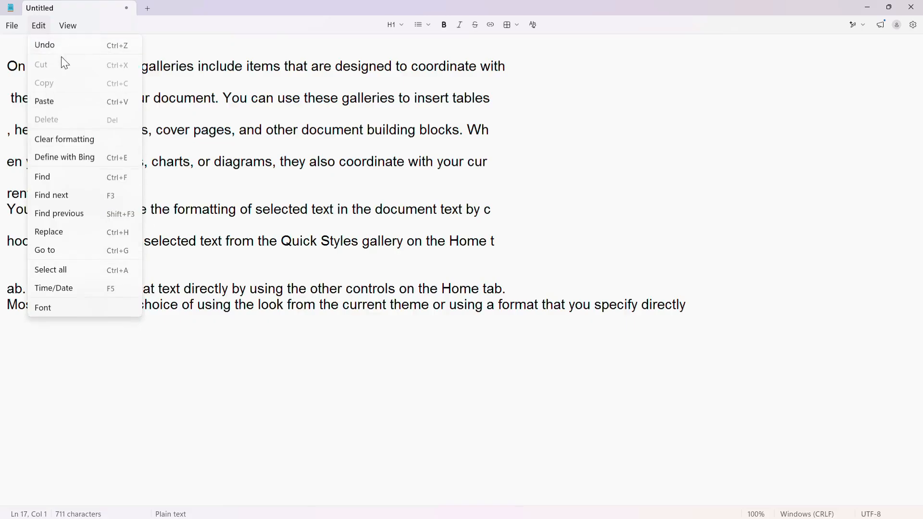
click(158, 45)
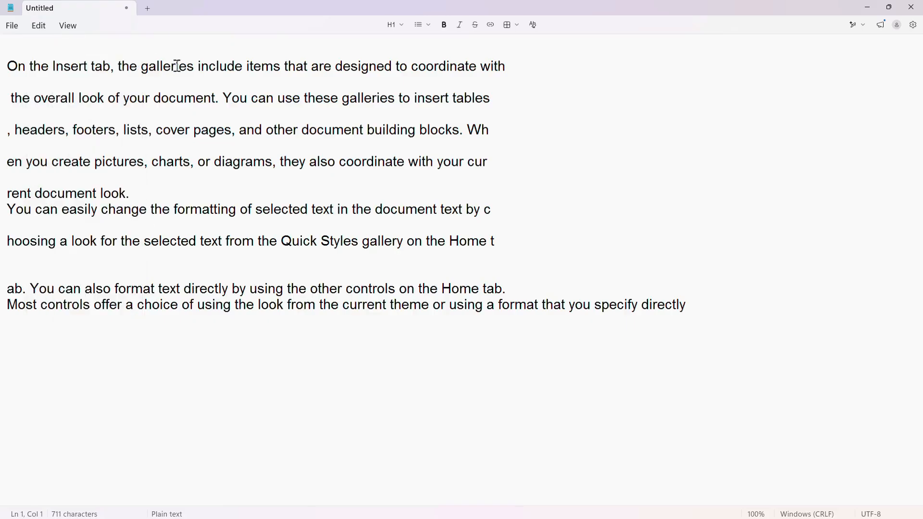
Delete the word "galleries" from the first line of text and undo the deletion
drag(194, 67, 142, 67)
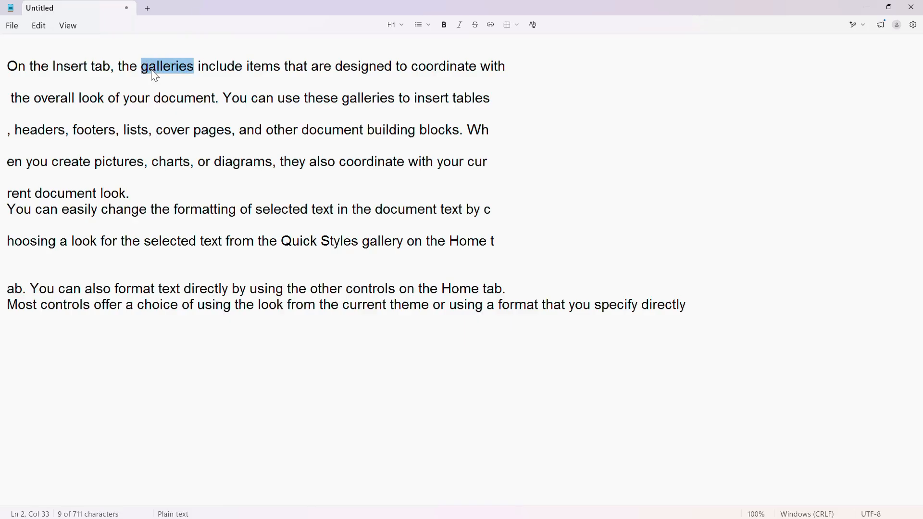
key(Delete)
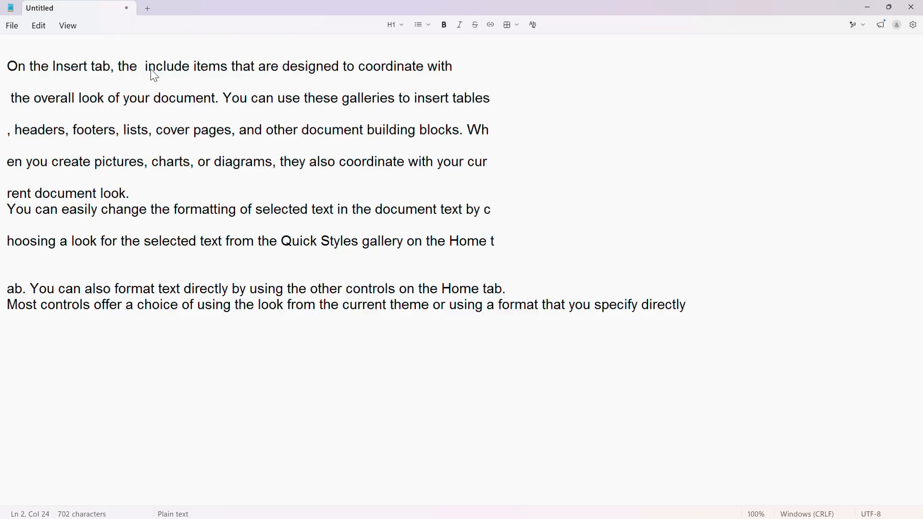
click(38, 27)
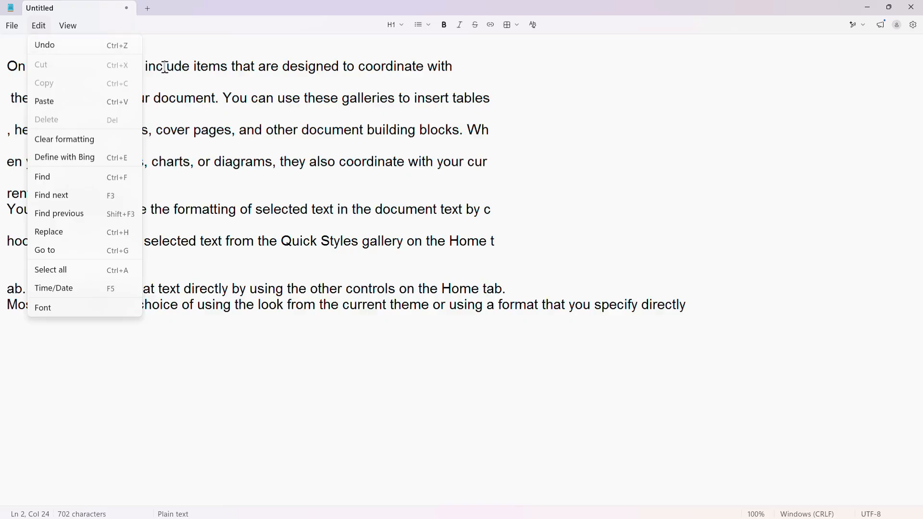
click(39, 25)
click(48, 45)
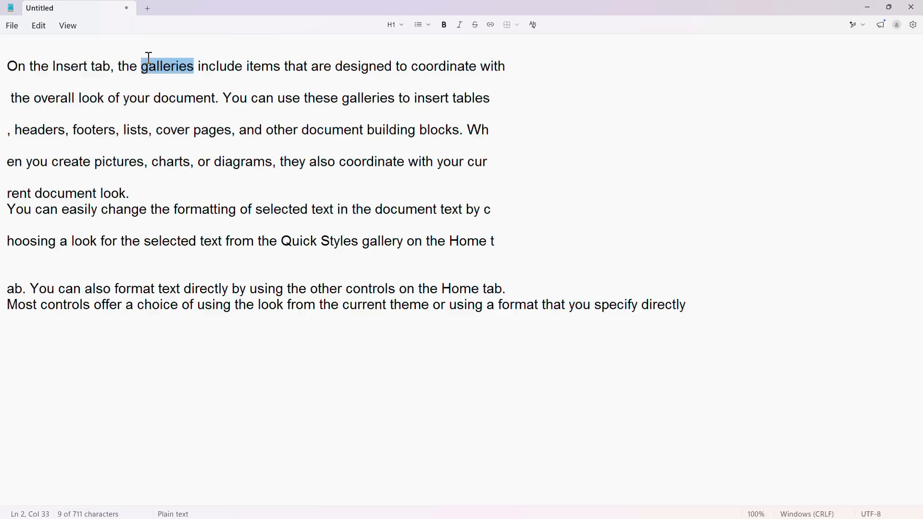
Cut the word "galleries" from the first line of text
key(alt+e)
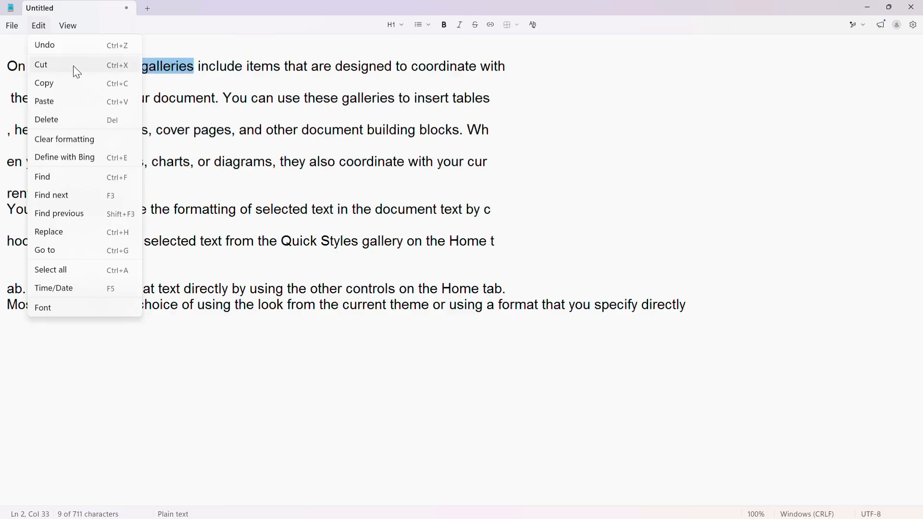
click(195, 75)
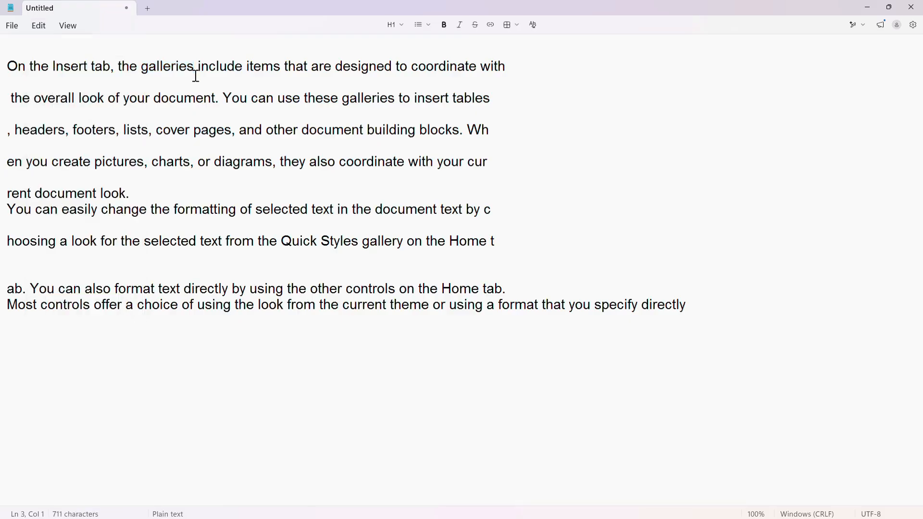
drag(195, 66, 142, 68)
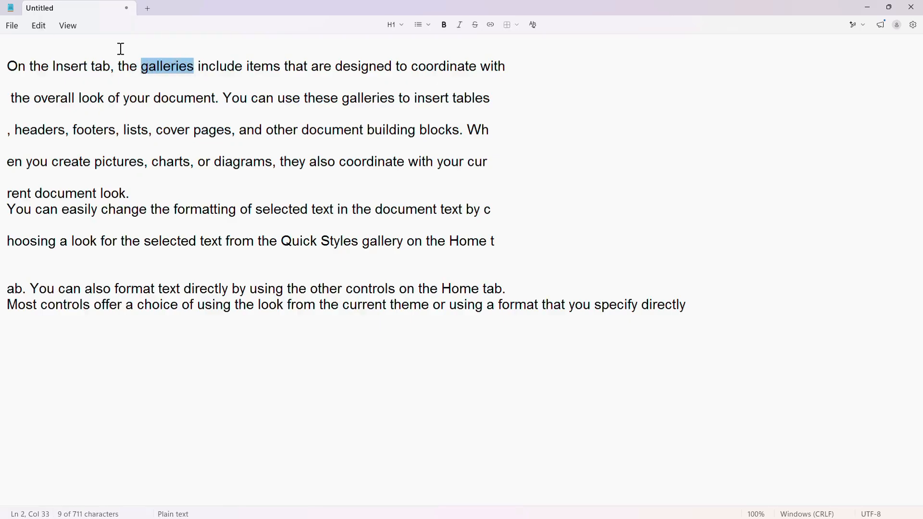
click(39, 26)
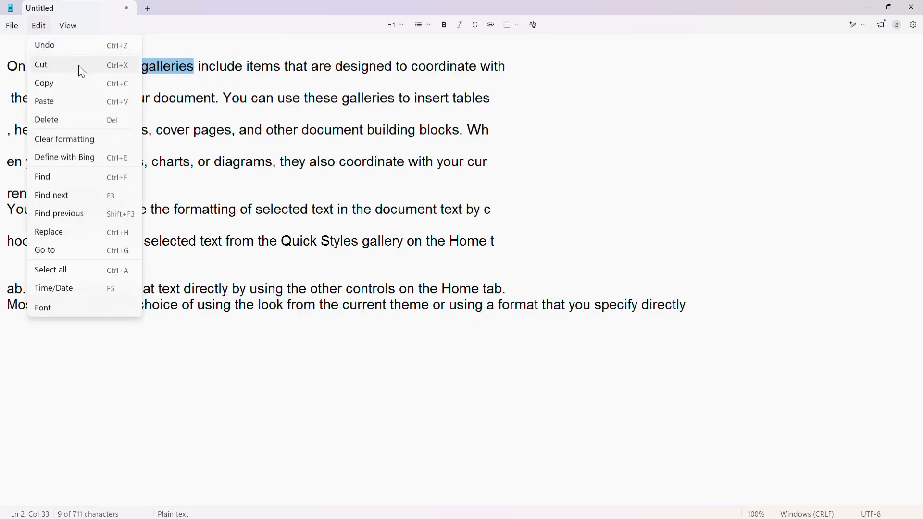
click(54, 70)
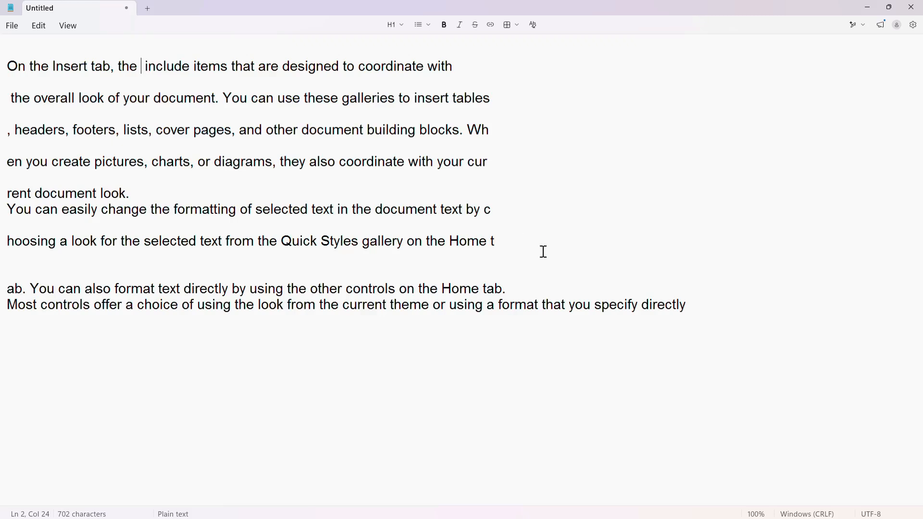
Paste the cut word "galleries" with a preceding space after "on the Home t" in the second paragraph
click(506, 242)
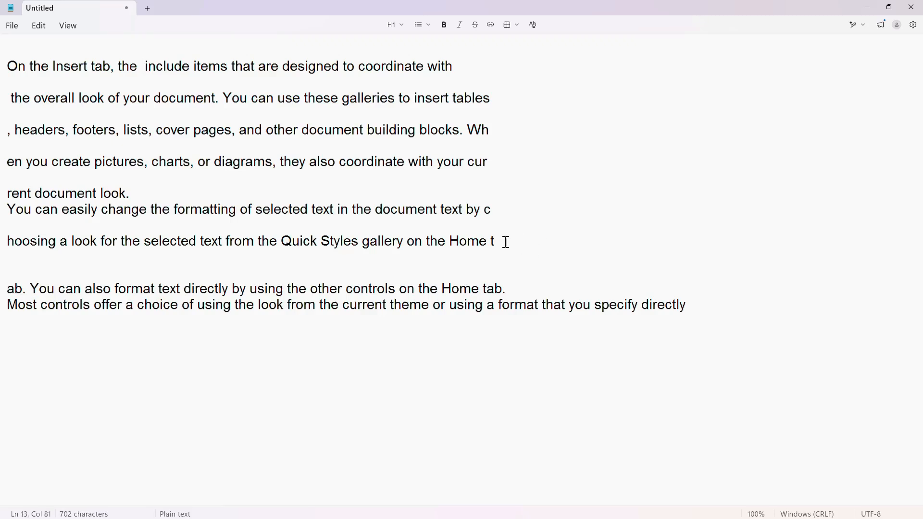
click(39, 26)
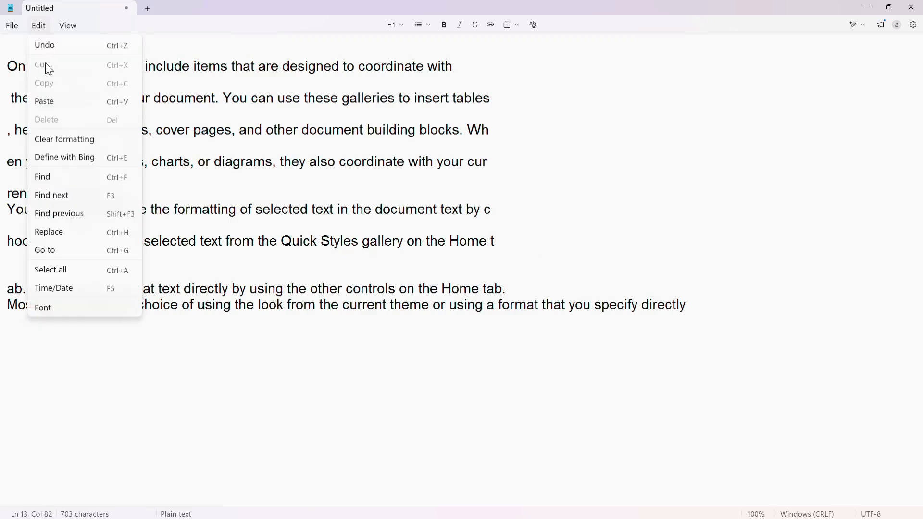
click(47, 102)
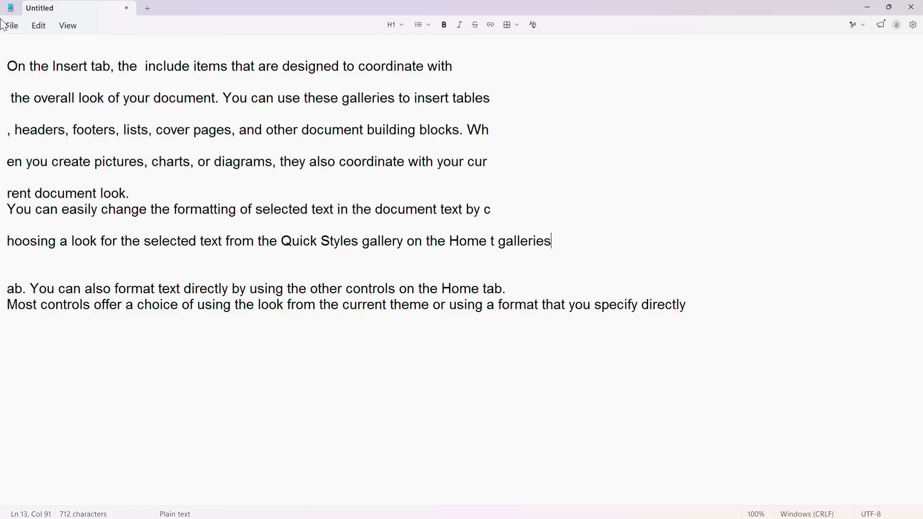
Undo the paste and the earlier cut to restore "galleries" in the first line of text
click(34, 26)
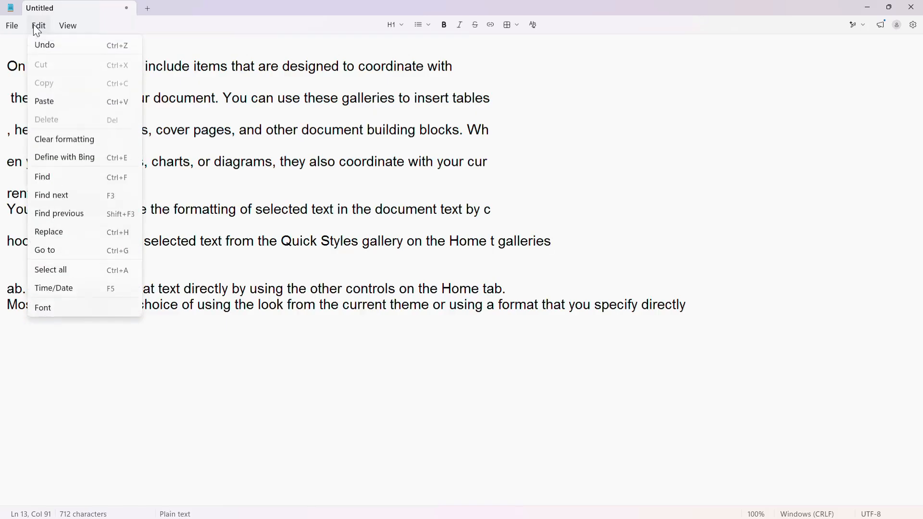
click(46, 46)
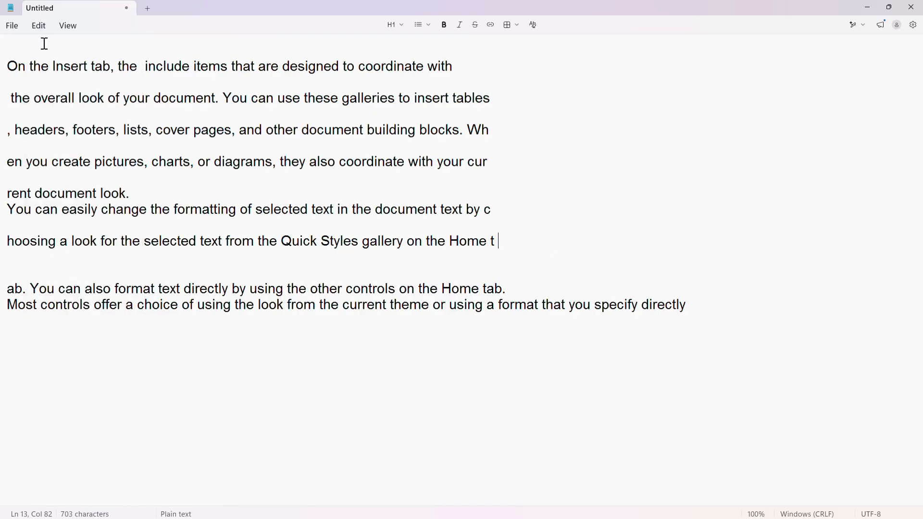
click(39, 26)
click(46, 44)
double_click(158, 67)
click(155, 69)
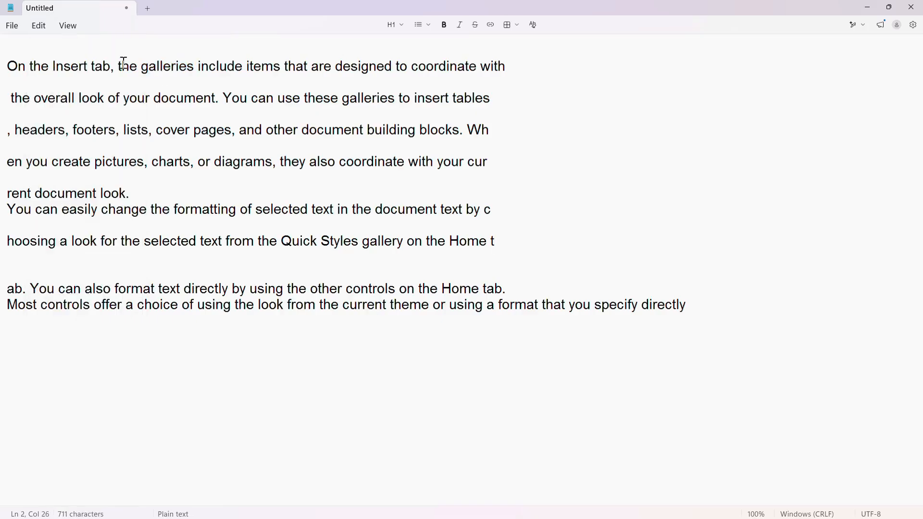
Copy the word "include" from the first line of text
click(37, 27)
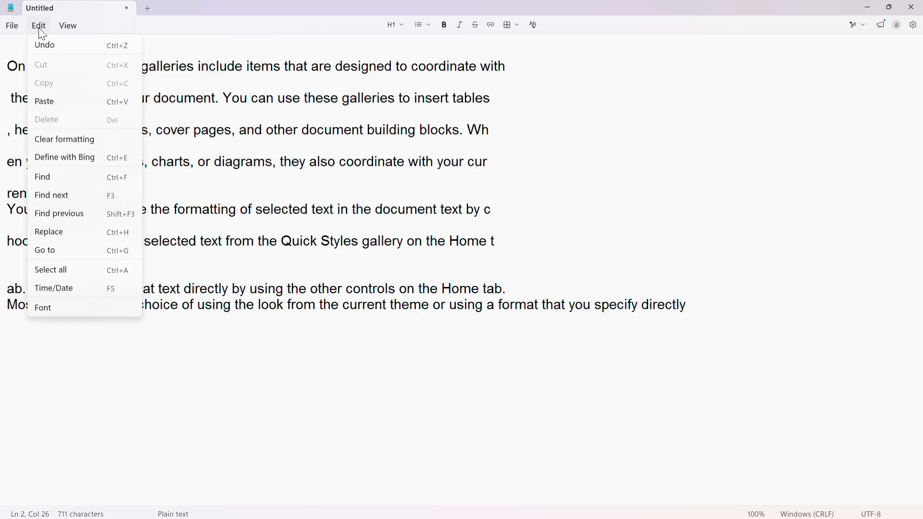
click(196, 68)
drag(198, 68, 243, 72)
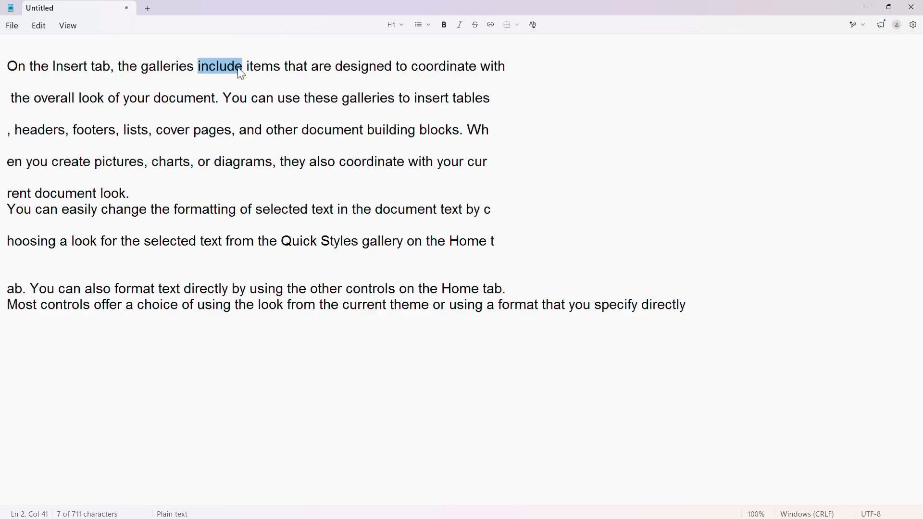
click(199, 65)
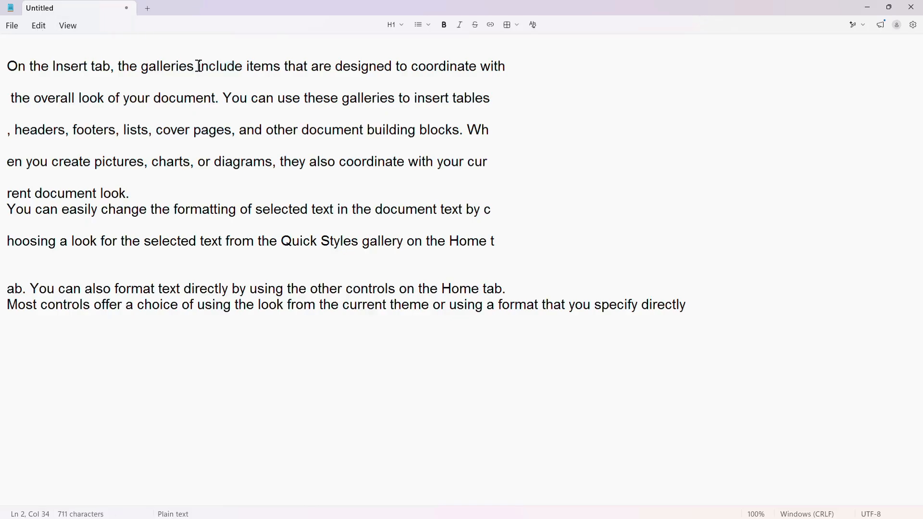
drag(200, 66, 245, 75)
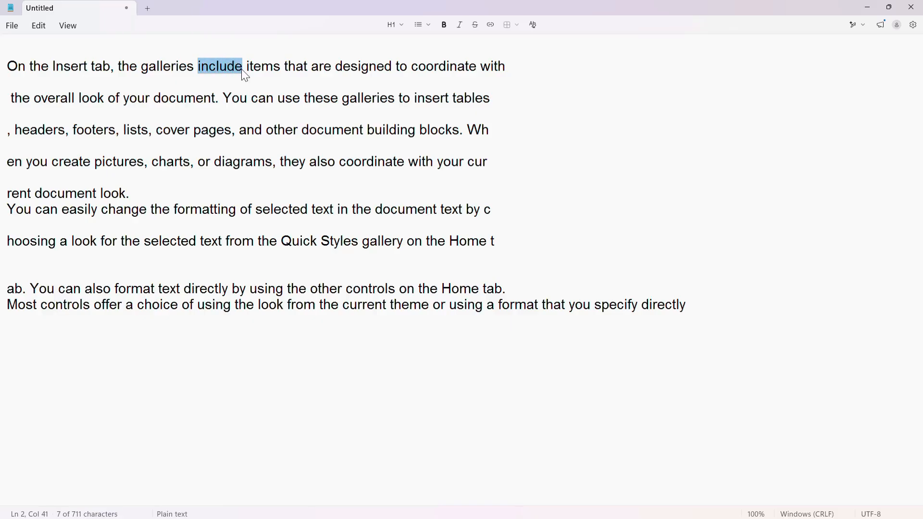
click(39, 29)
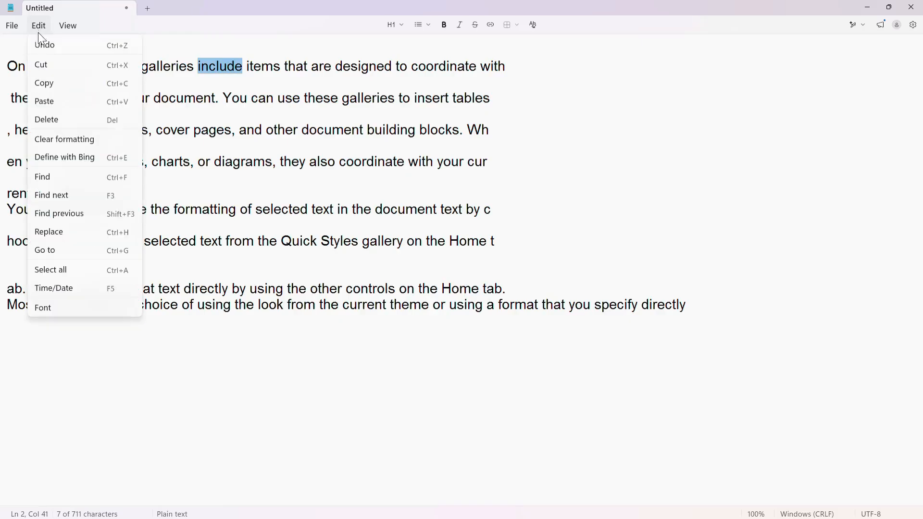
click(55, 87)
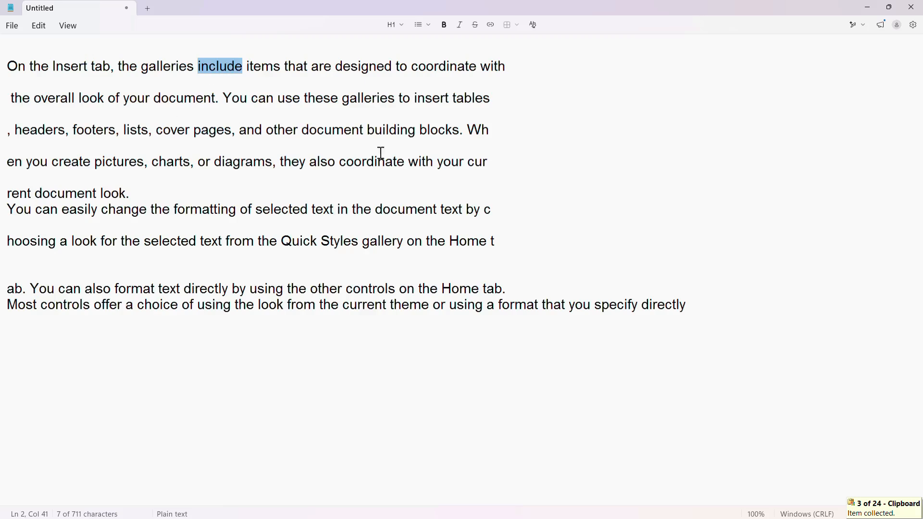
Paste the copied word "include" with a preceding space after "on the Home t" and select the pasted word
click(500, 238)
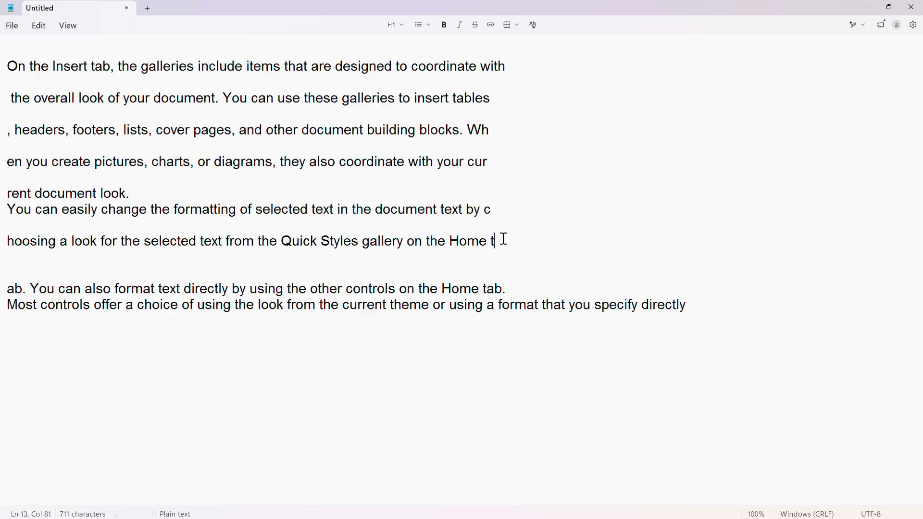
click(40, 28)
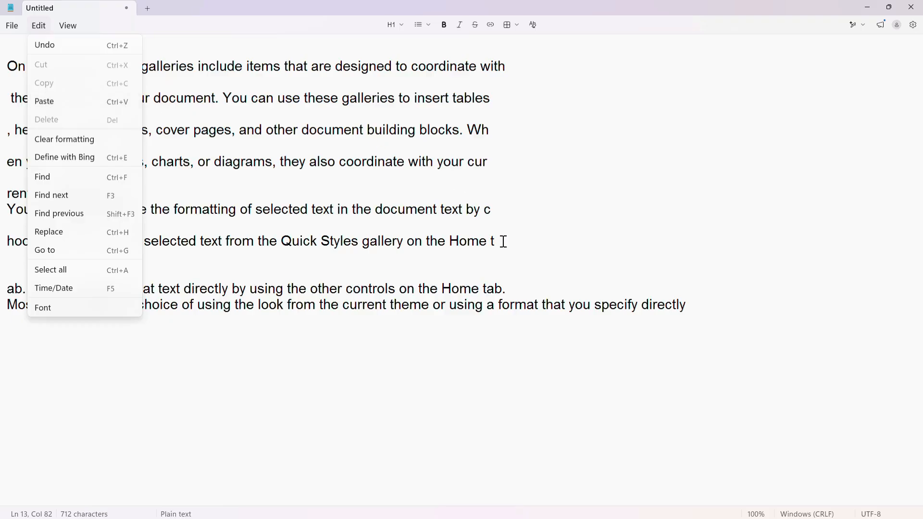
click(49, 104)
drag(498, 242, 545, 245)
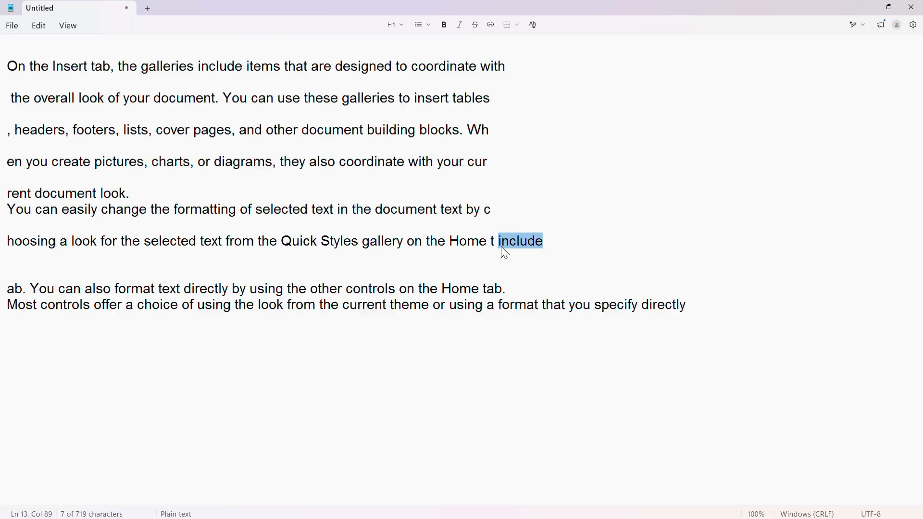
Delete the word "document" from the second line of text and "galleries" from the first line
click(36, 26)
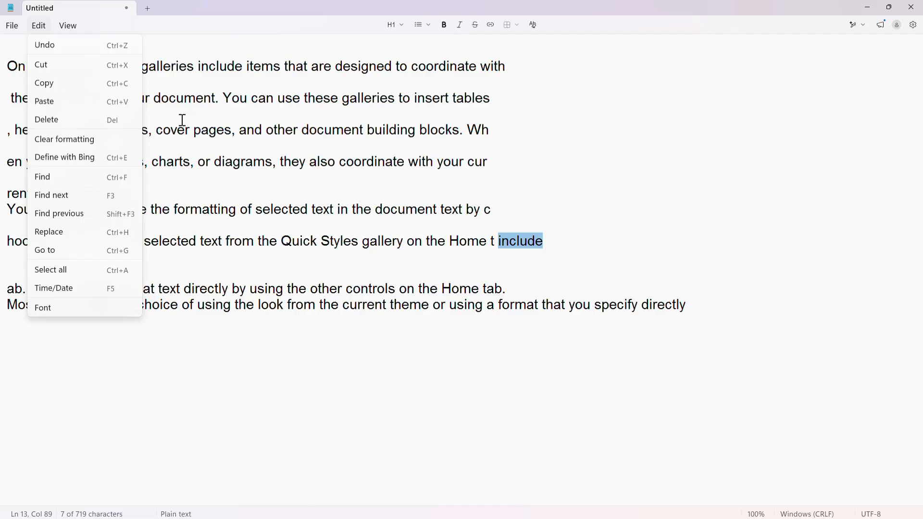
click(153, 98)
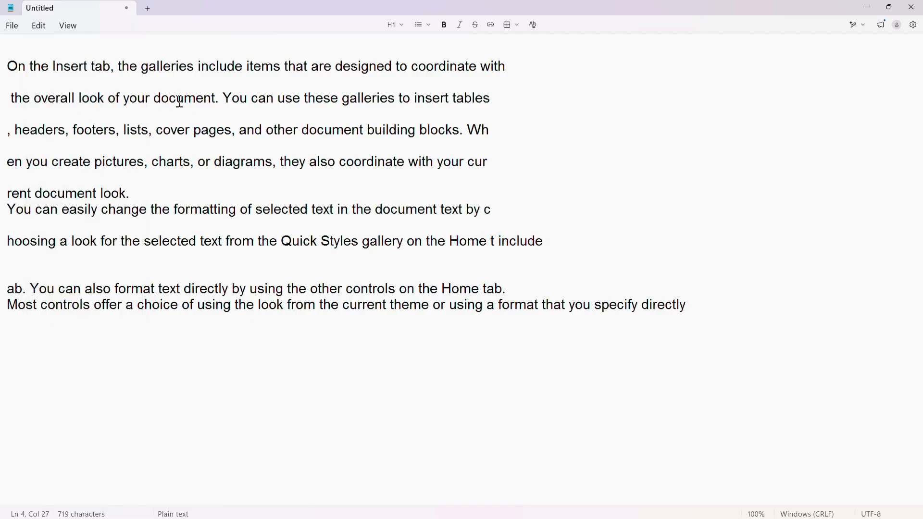
drag(156, 99, 216, 105)
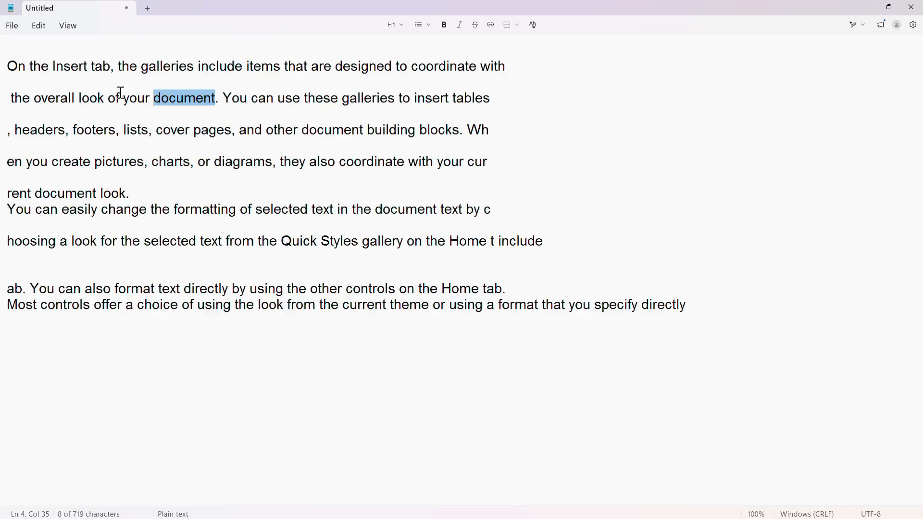
click(44, 30)
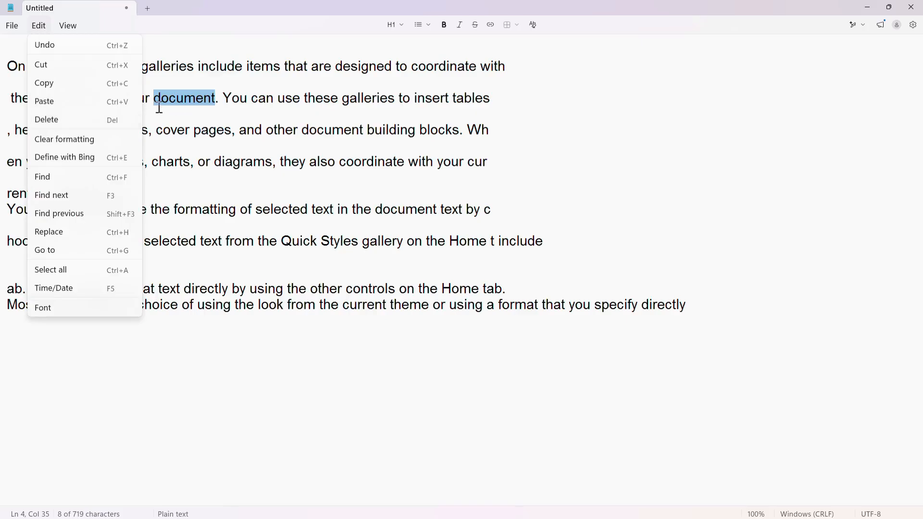
click(90, 119)
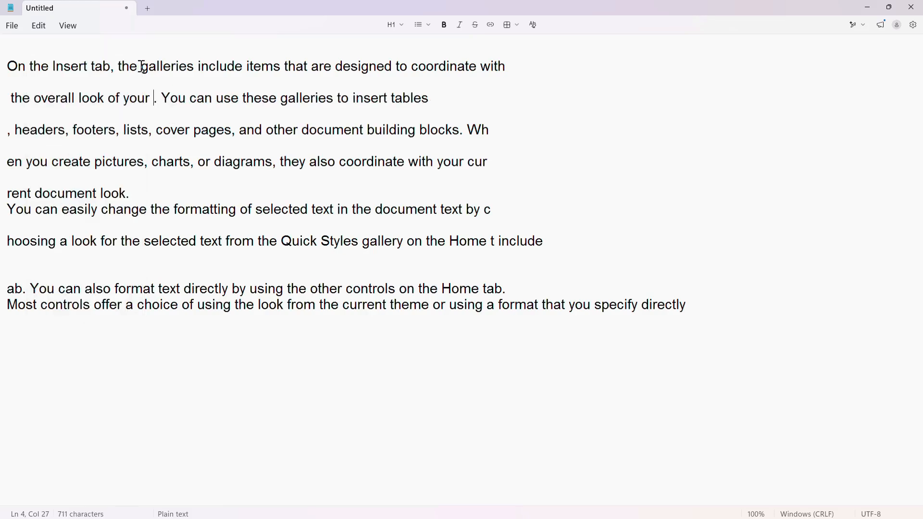
drag(140, 67, 194, 68)
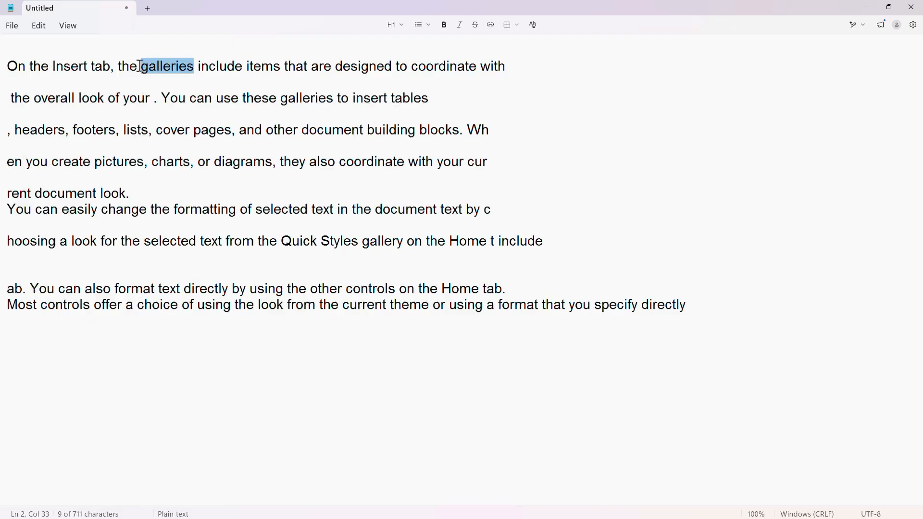
click(38, 26)
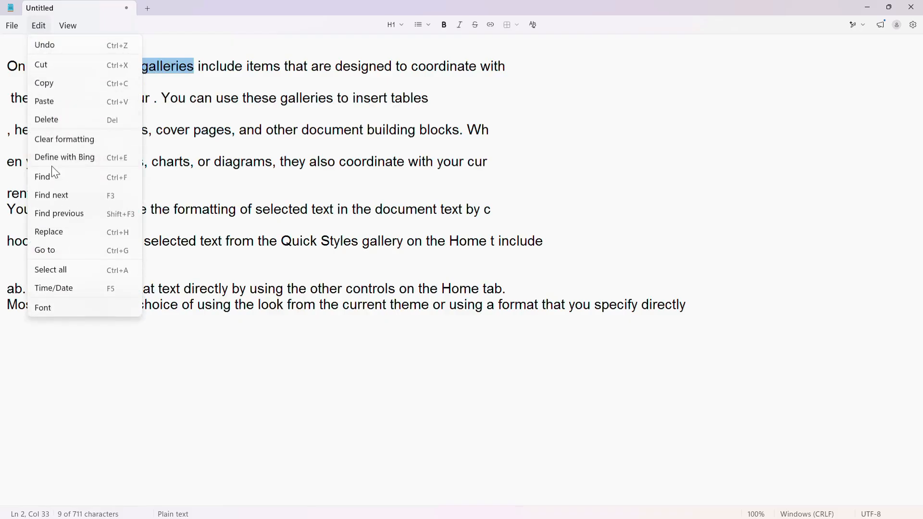
click(57, 125)
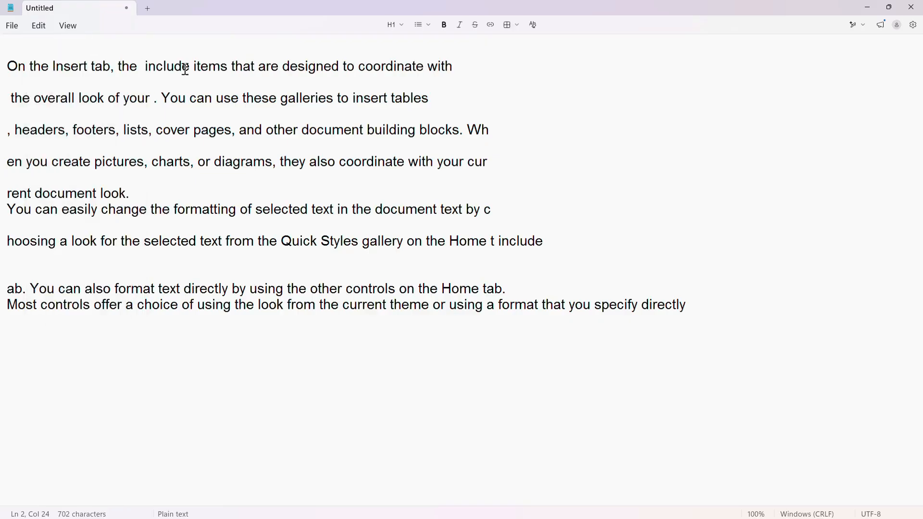
Undo the deletions of "galleries" and "document"
click(43, 26)
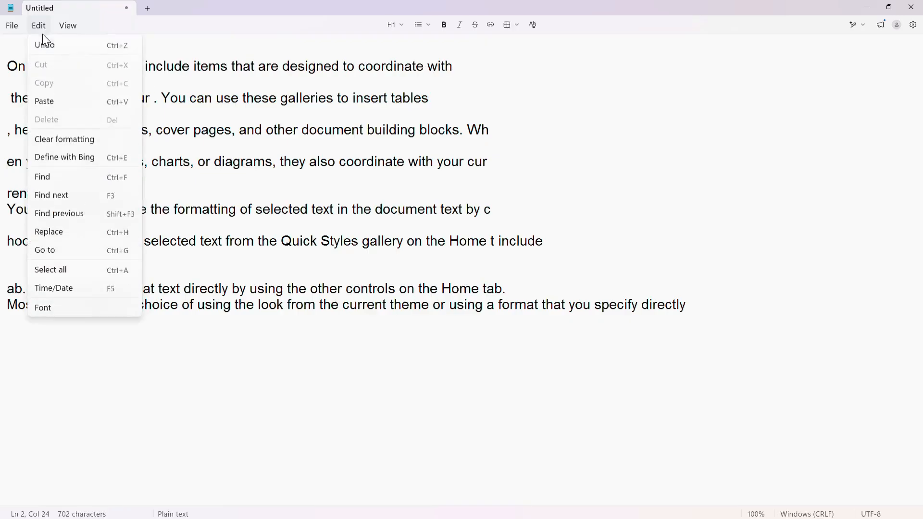
click(48, 52)
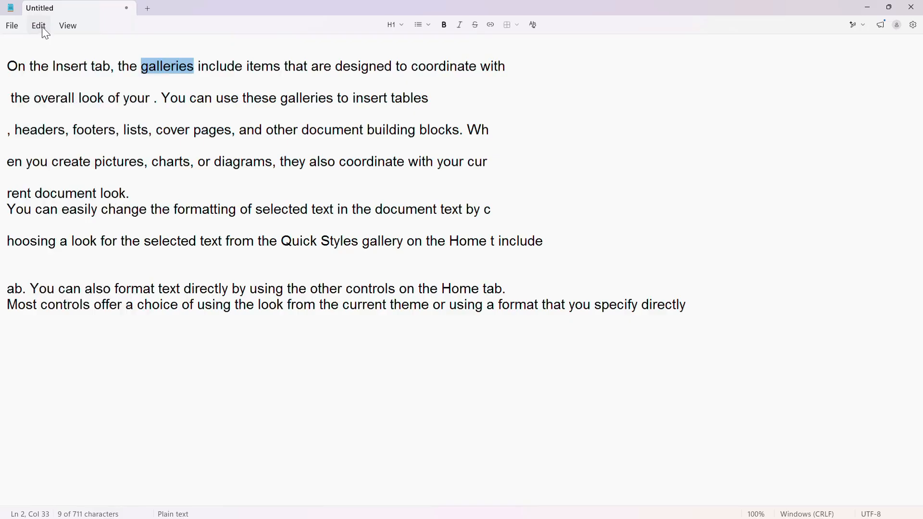
click(42, 27)
click(44, 48)
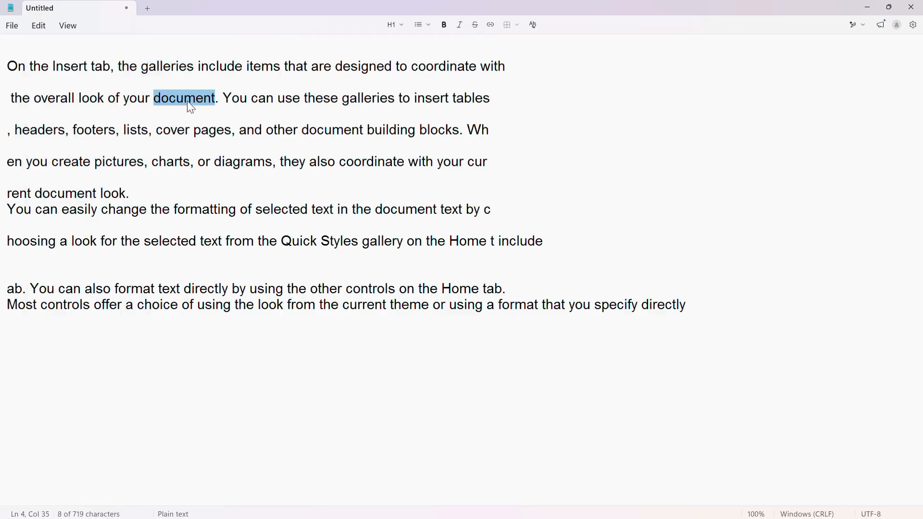
Replace the prefilled search text with "document" and find that word in the text
click(40, 26)
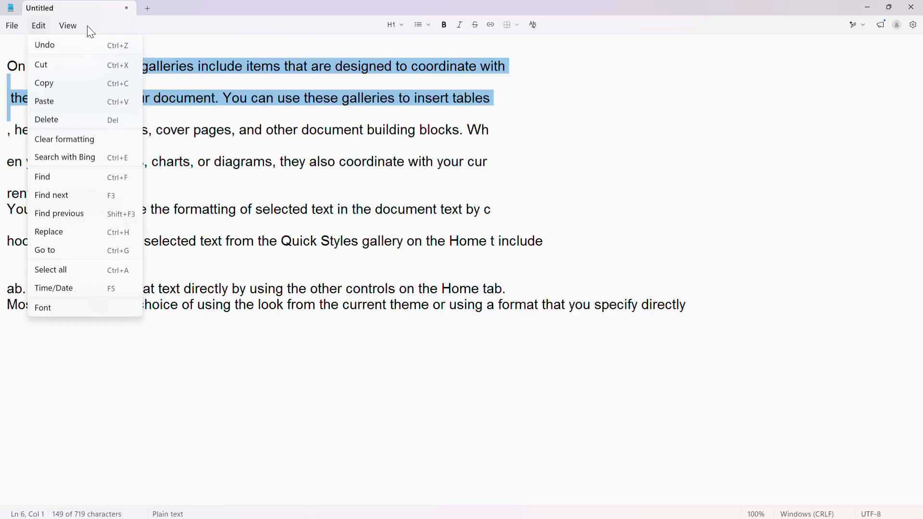
click(71, 178)
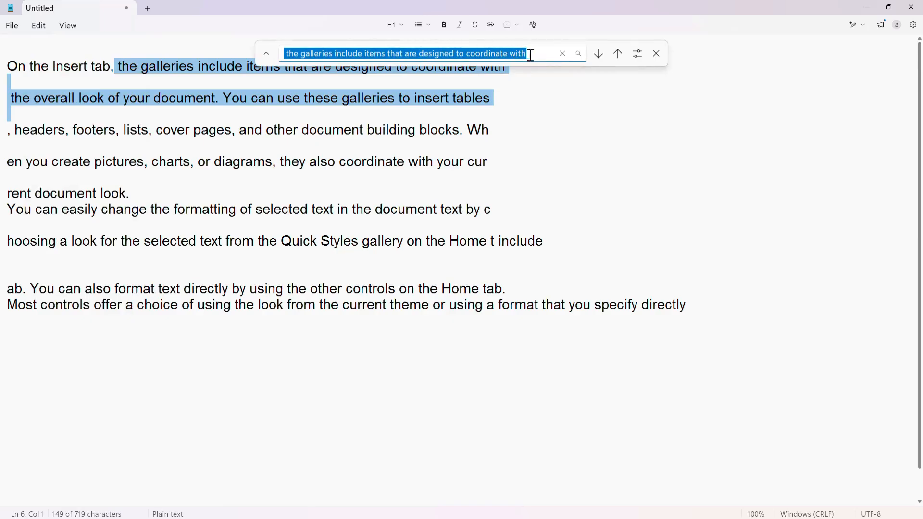
key(BackSpace)
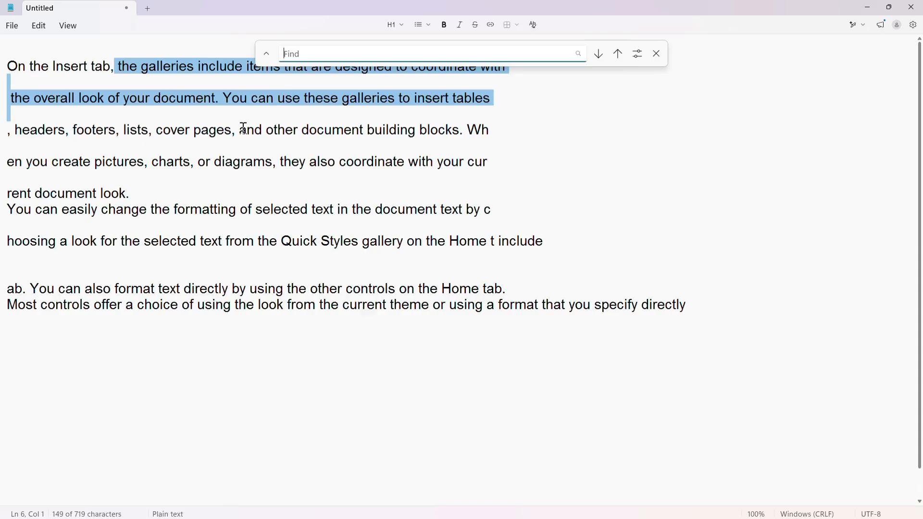
click(180, 101)
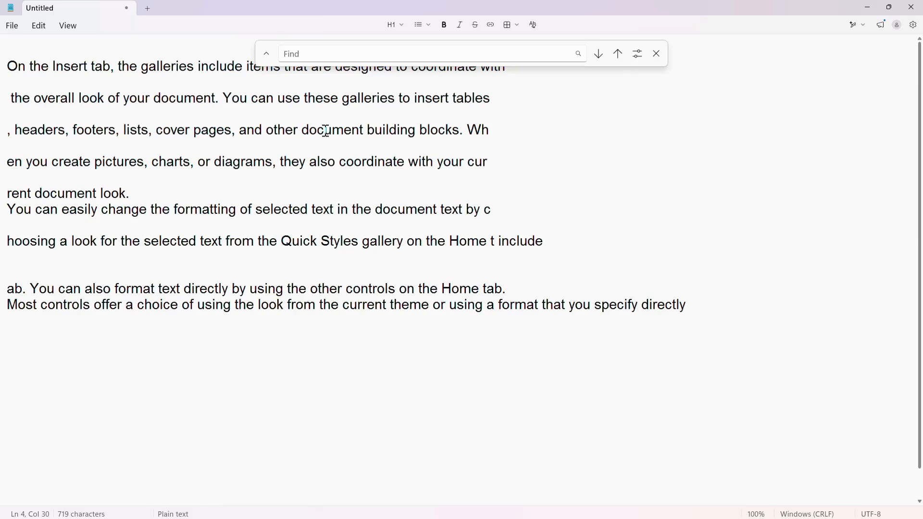
click(303, 55)
text(document)
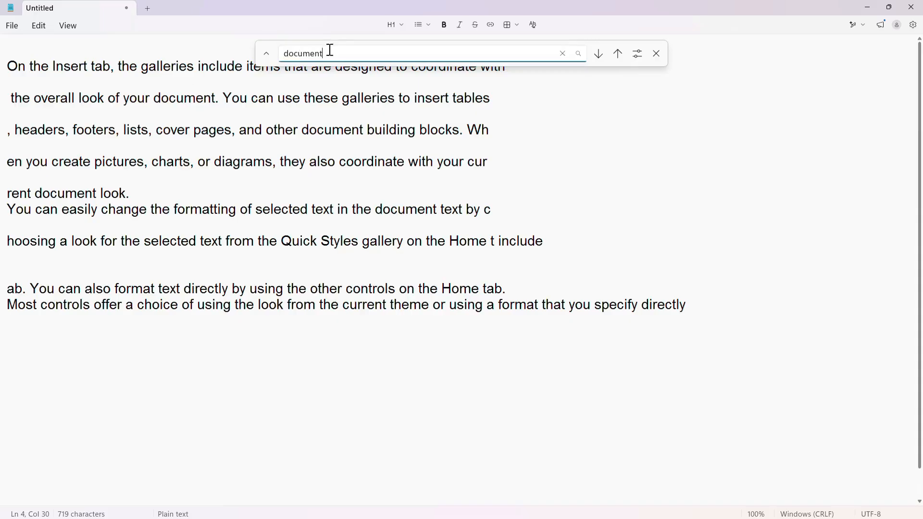
key(Return)
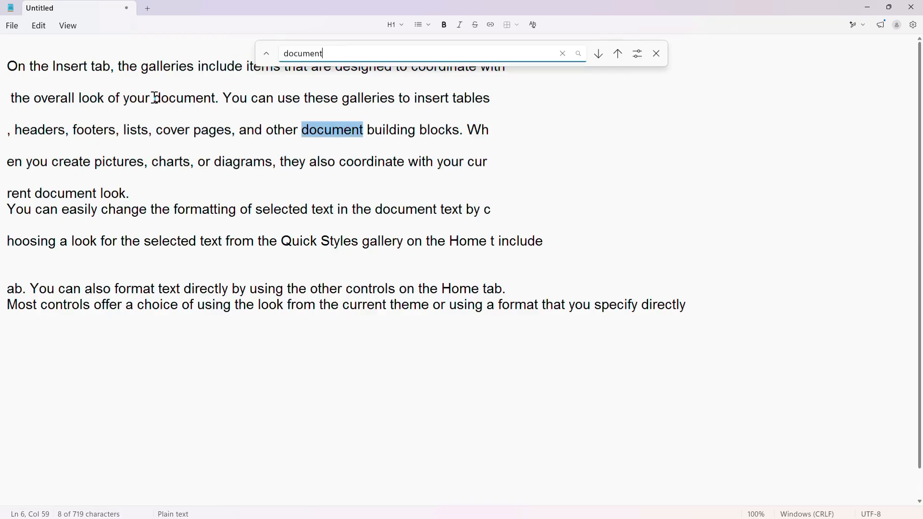
Add a period to the search text and find "document." in the text
drag(154, 97, 196, 99)
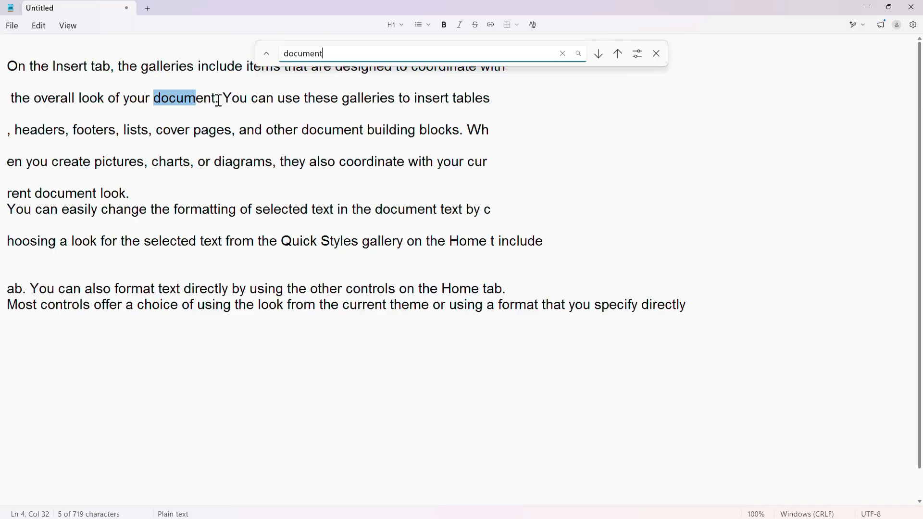
click(218, 100)
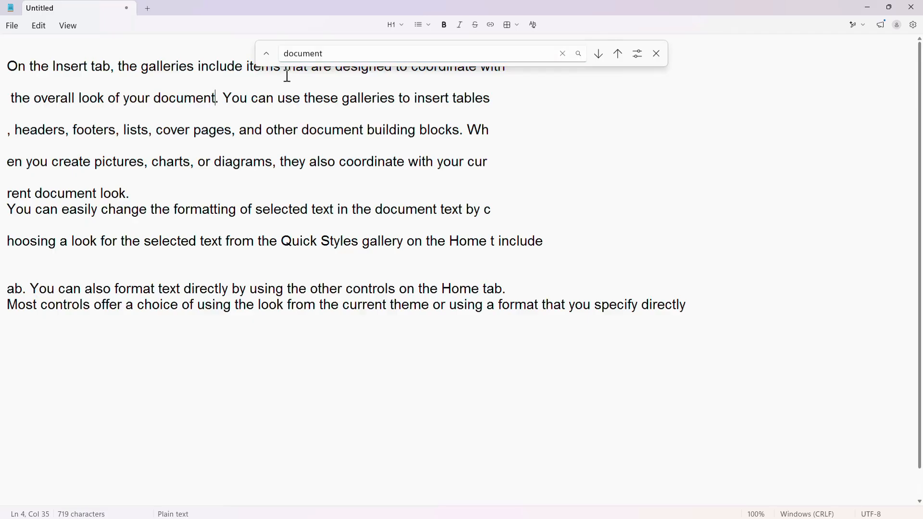
click(325, 54)
text(.)
click(574, 55)
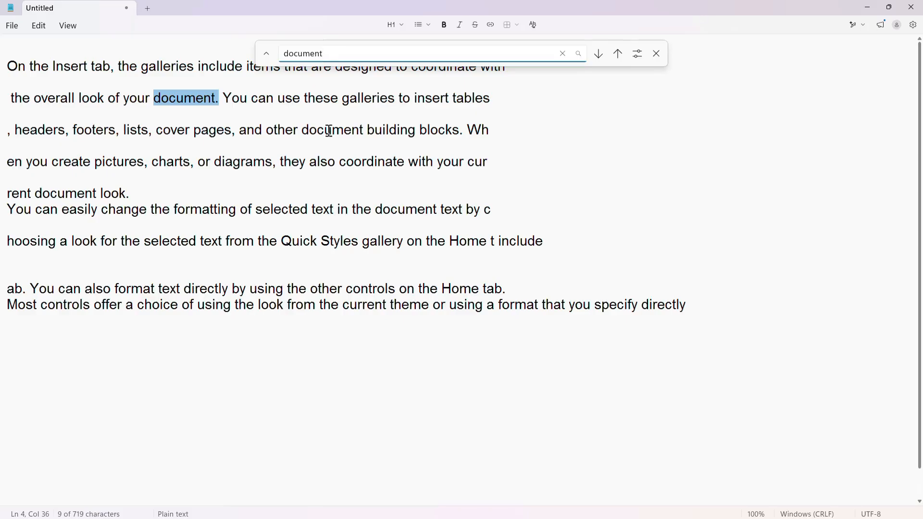
Find the word "document" in the text, re-entering it as search text by copying and pasting, and advance to its second occurrence
key(Return)
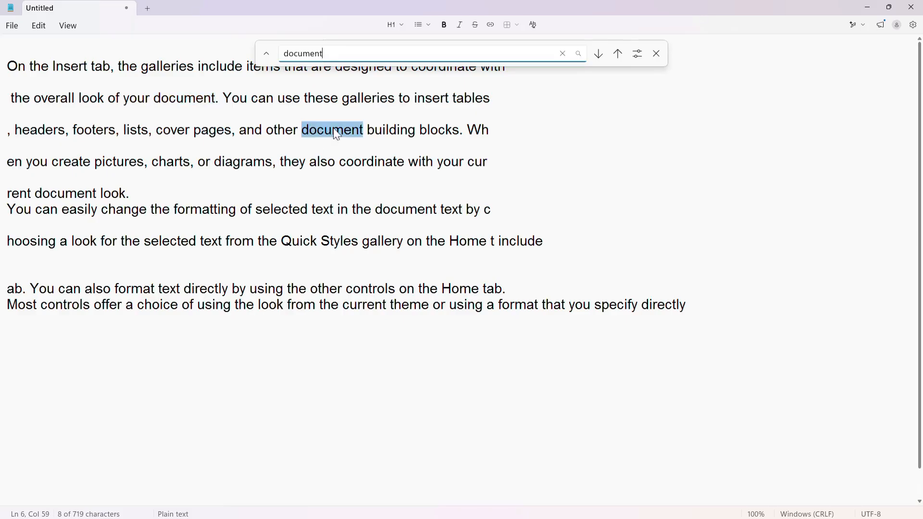
drag(331, 51, 279, 52)
key(ctrl+c)
key(BackSpace)
click(41, 24)
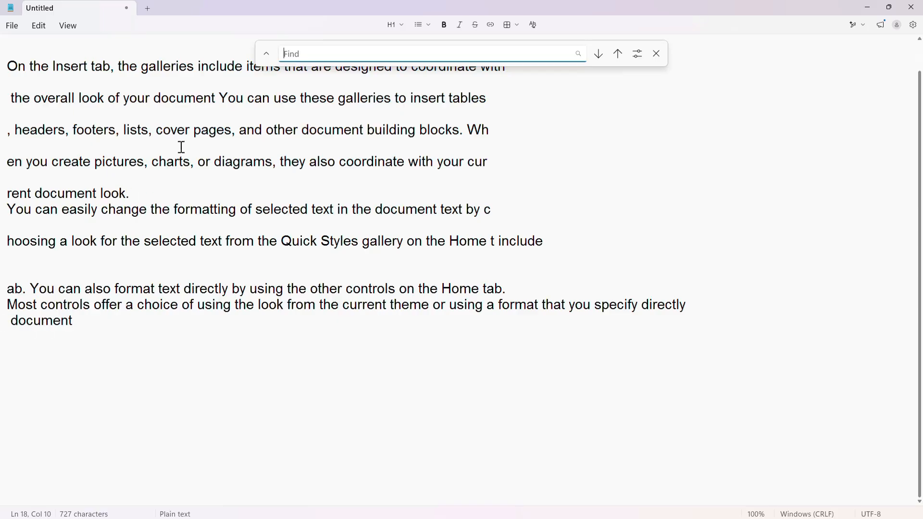
key(ctrl+v)
key(Return)
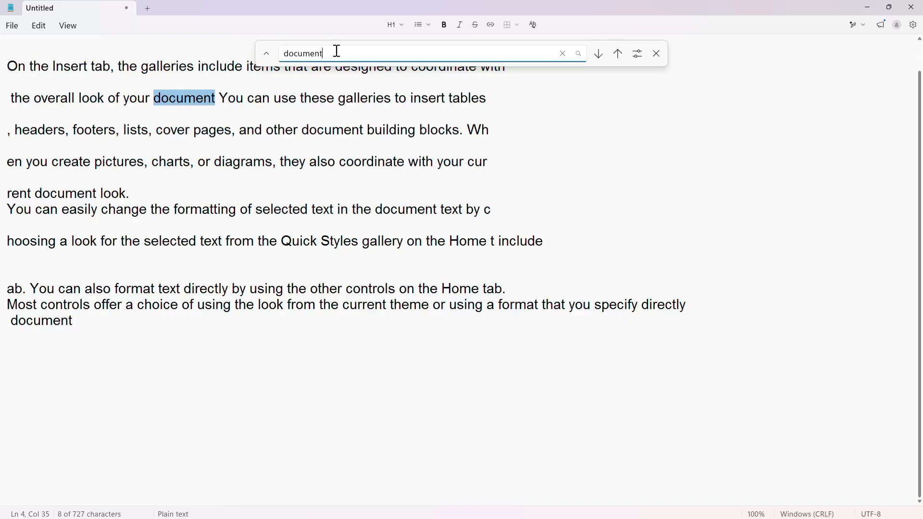
key(Return)
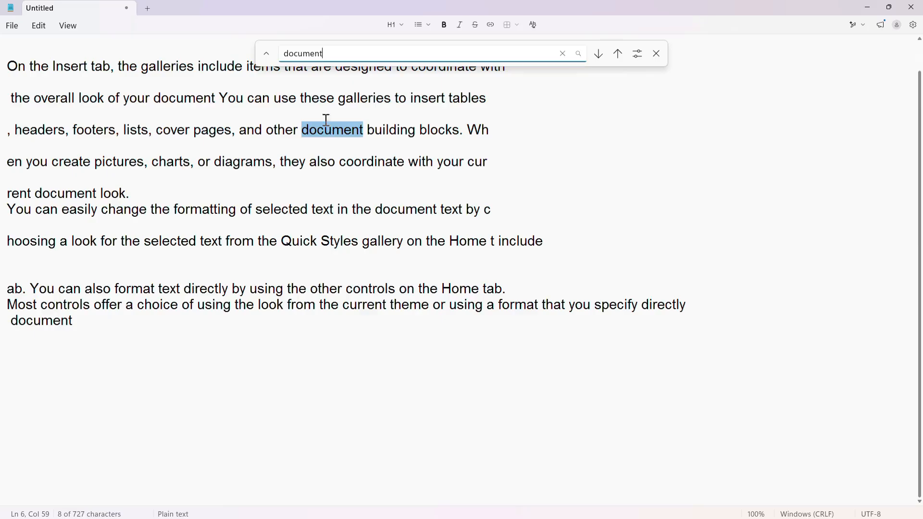
Advance through four more matches of "document" with Find next, wrapping around to the first match
click(35, 28)
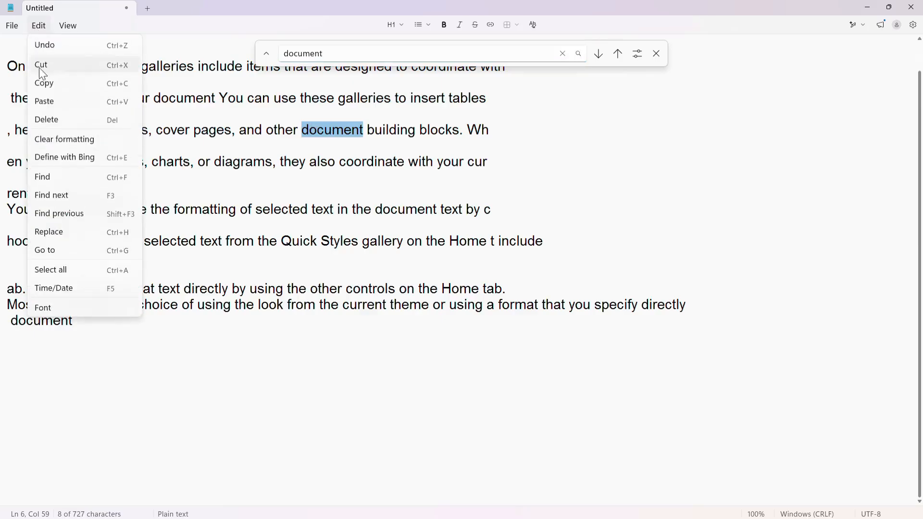
click(61, 198)
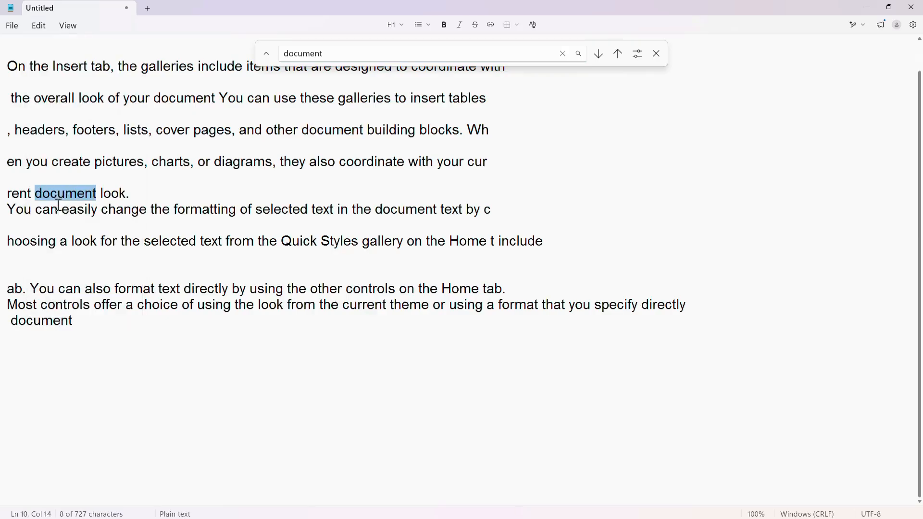
click(39, 25)
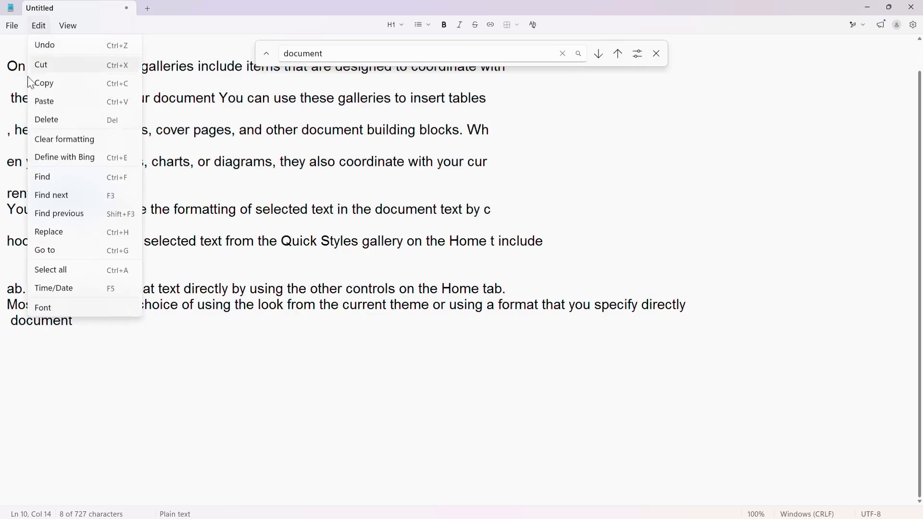
click(52, 196)
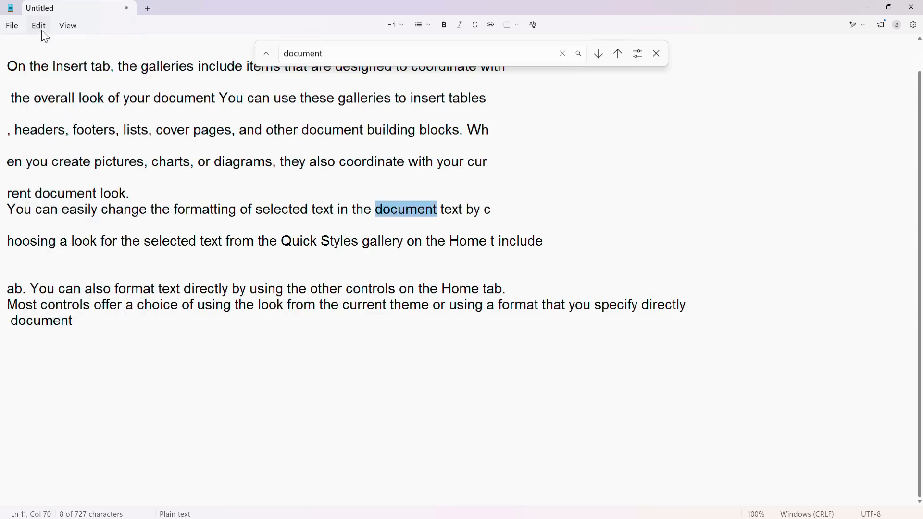
click(40, 26)
click(58, 196)
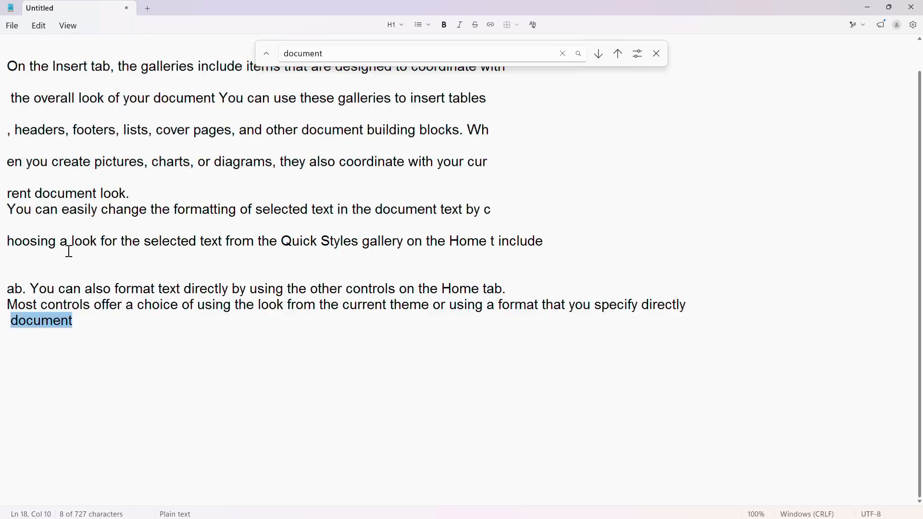
click(40, 29)
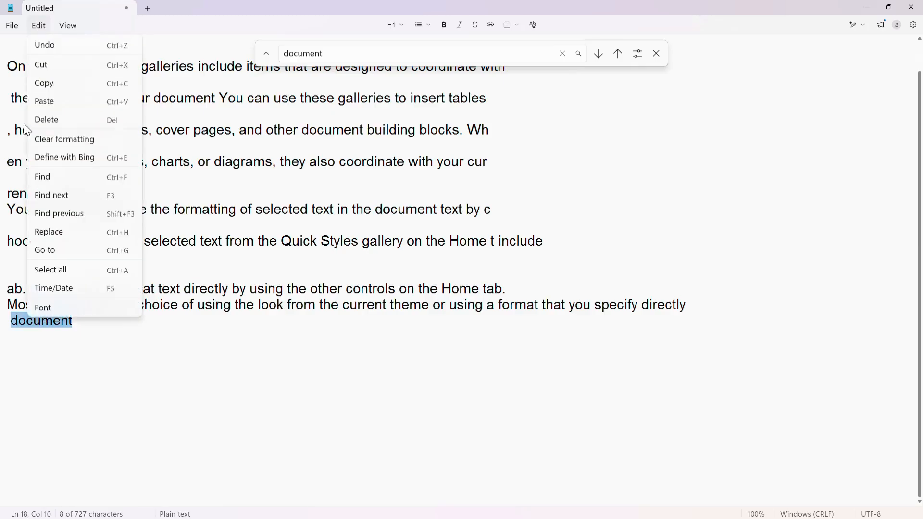
click(61, 195)
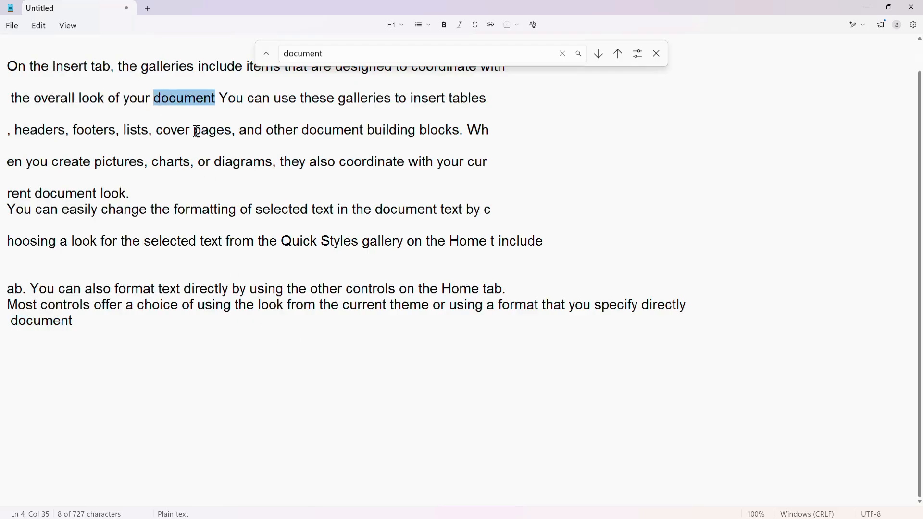
Go back through two earlier matches of "document" with Find previous
click(39, 27)
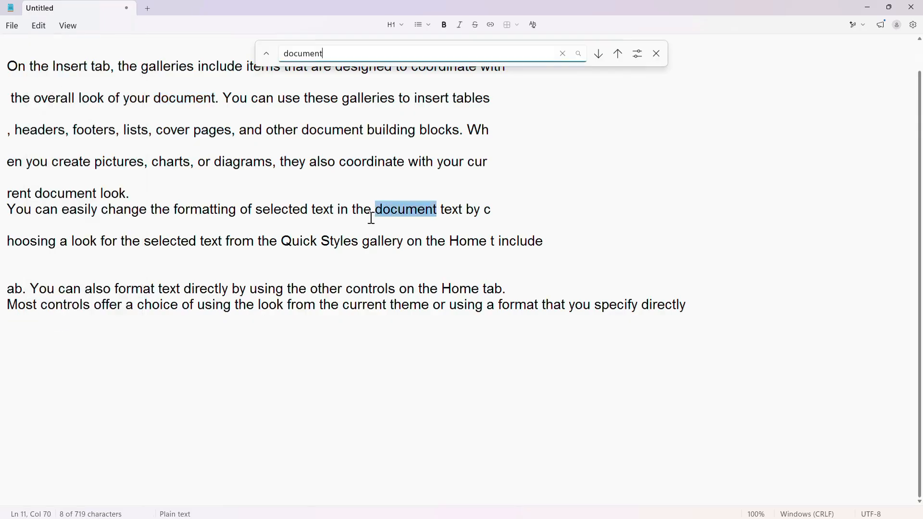
click(40, 26)
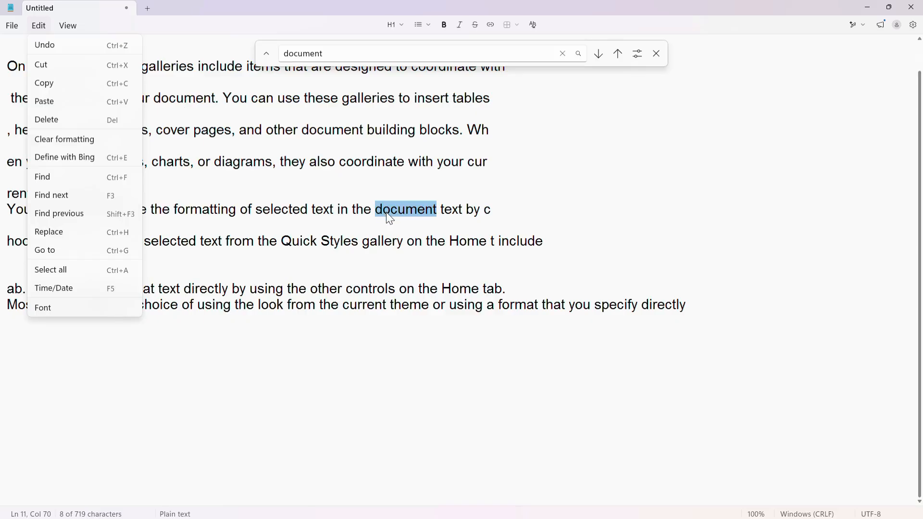
click(73, 212)
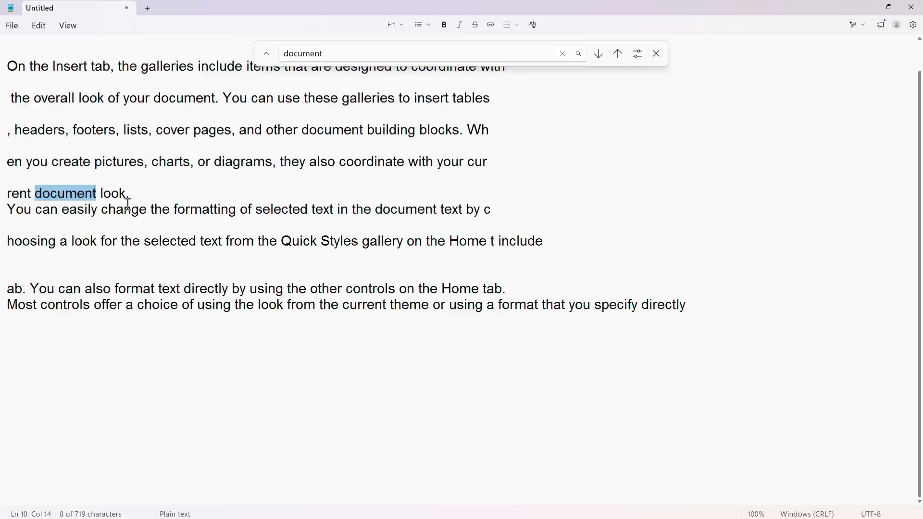
click(41, 28)
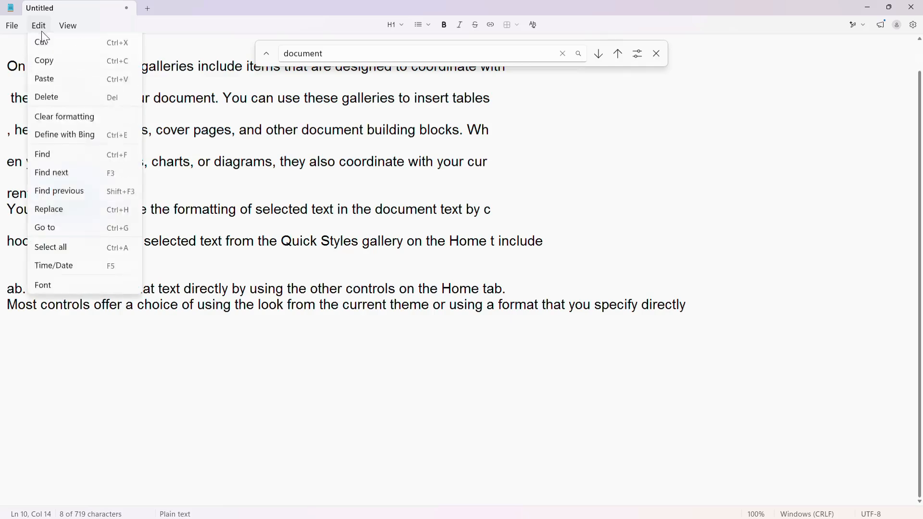
click(55, 215)
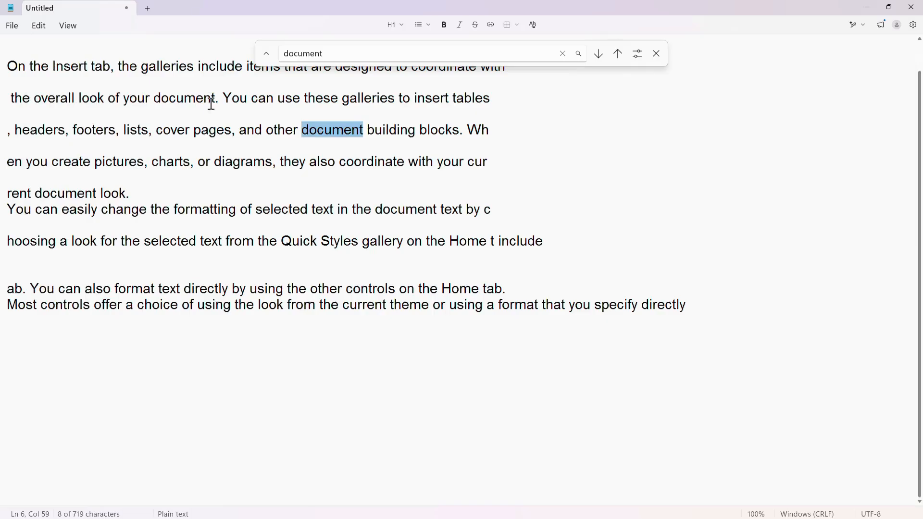
Replace the single occurrence of " document." after "the overall look of your" with the prefilled person's name using Replace
click(40, 23)
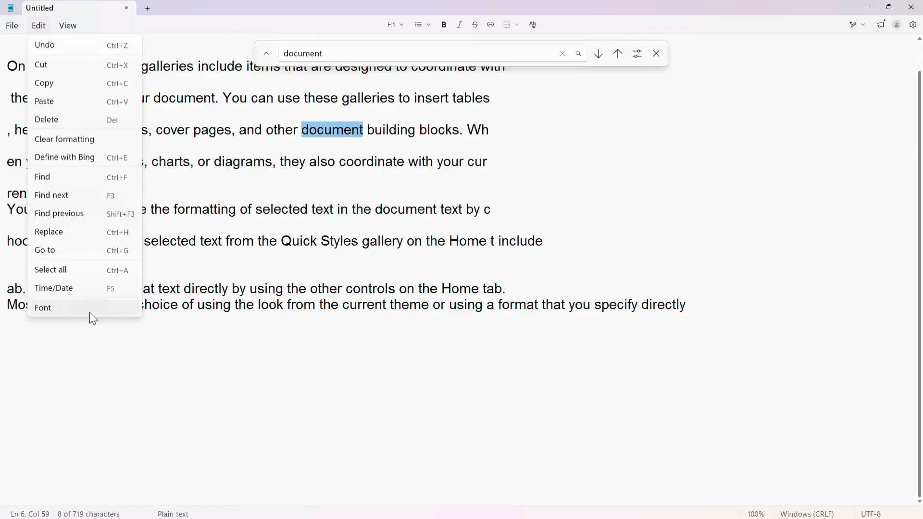
click(151, 98)
drag(152, 98, 221, 99)
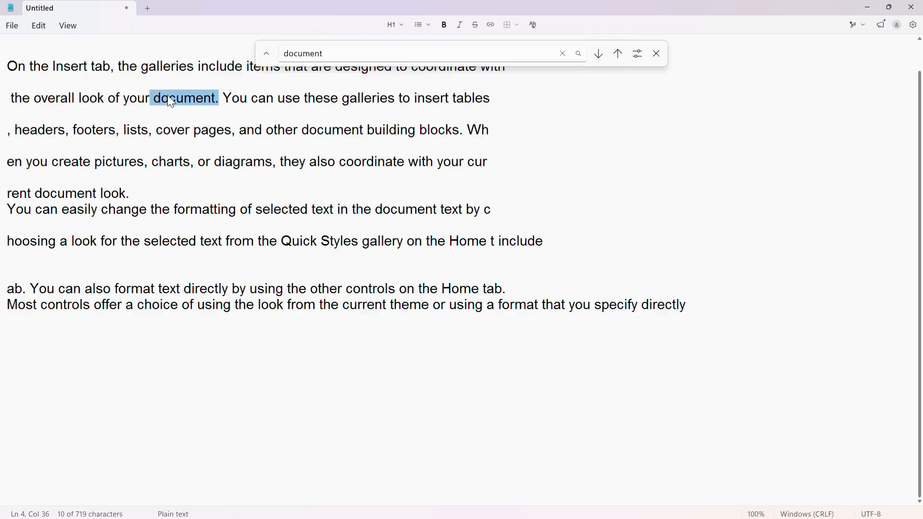
click(40, 28)
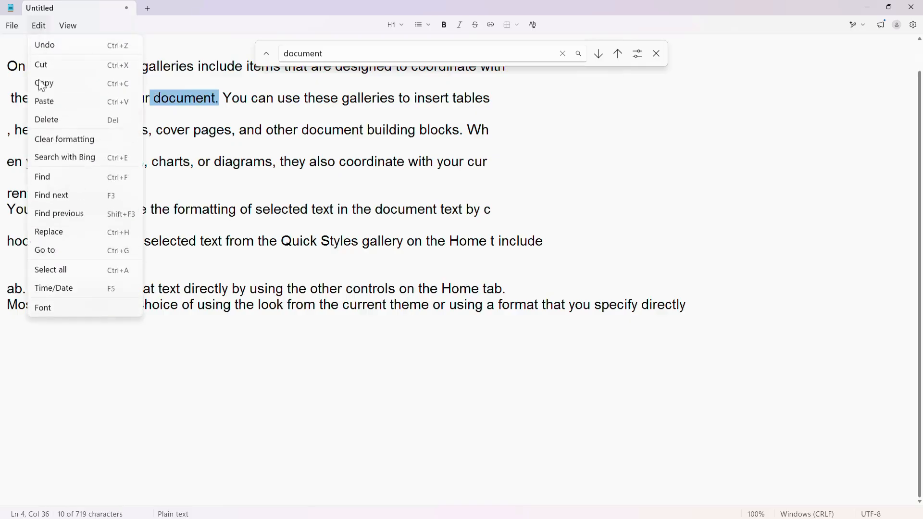
click(60, 233)
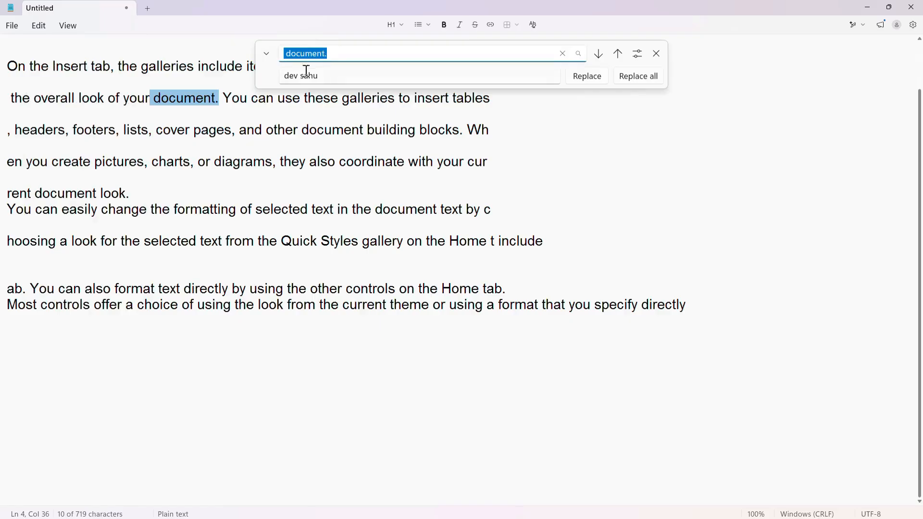
click(329, 75)
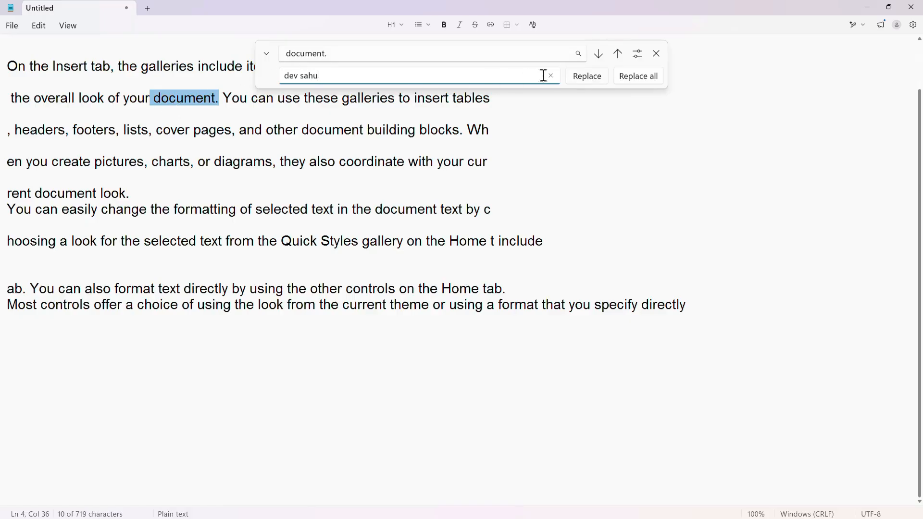
click(580, 81)
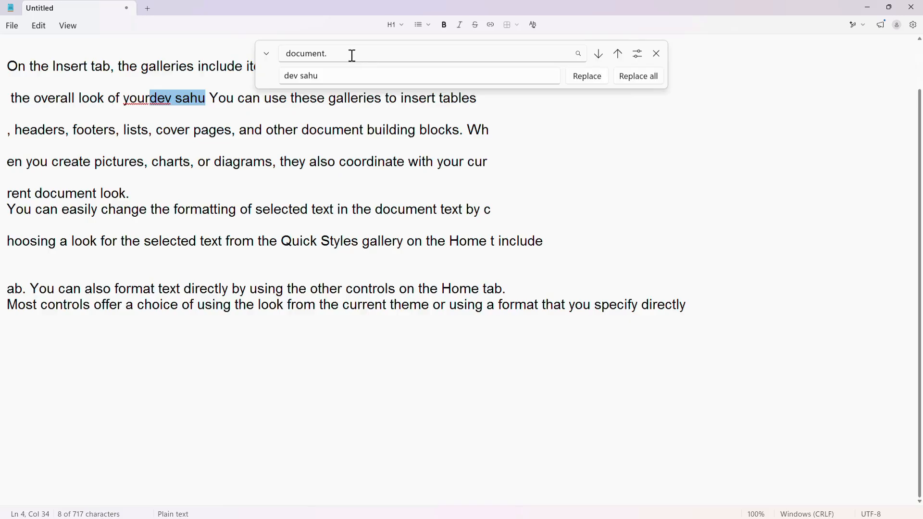
Move the cursor to line 1 and from there to line 4 with the Go to line command
click(39, 26)
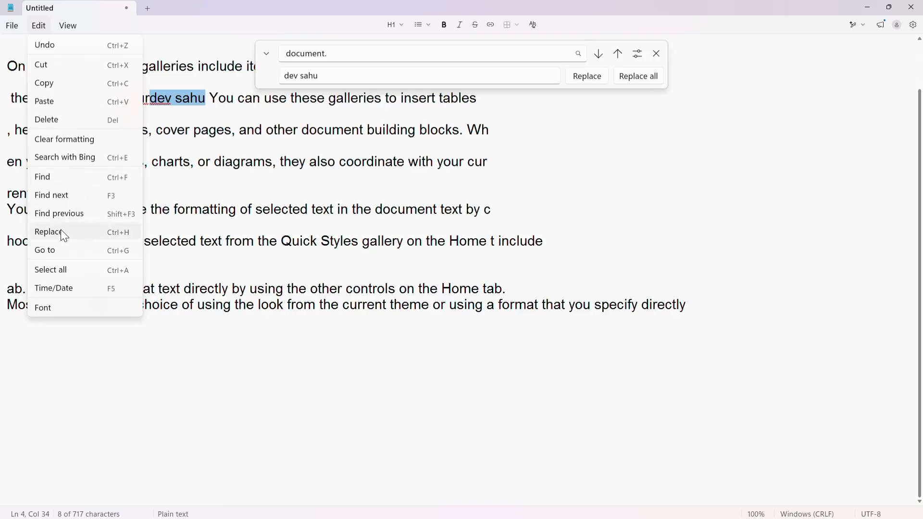
click(62, 257)
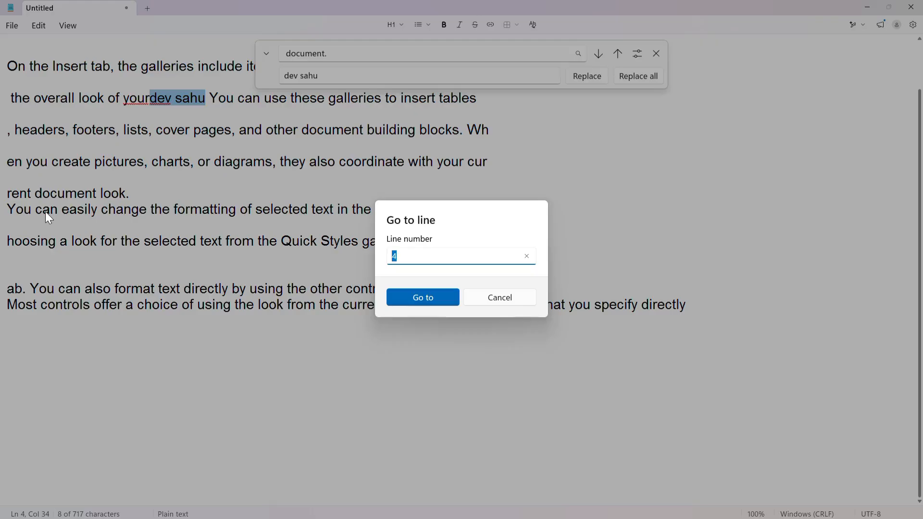
text(1)
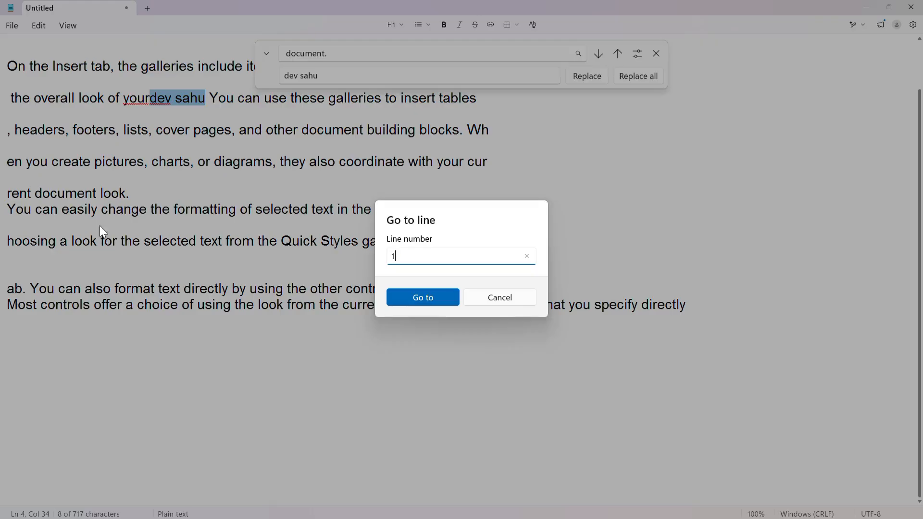
click(419, 299)
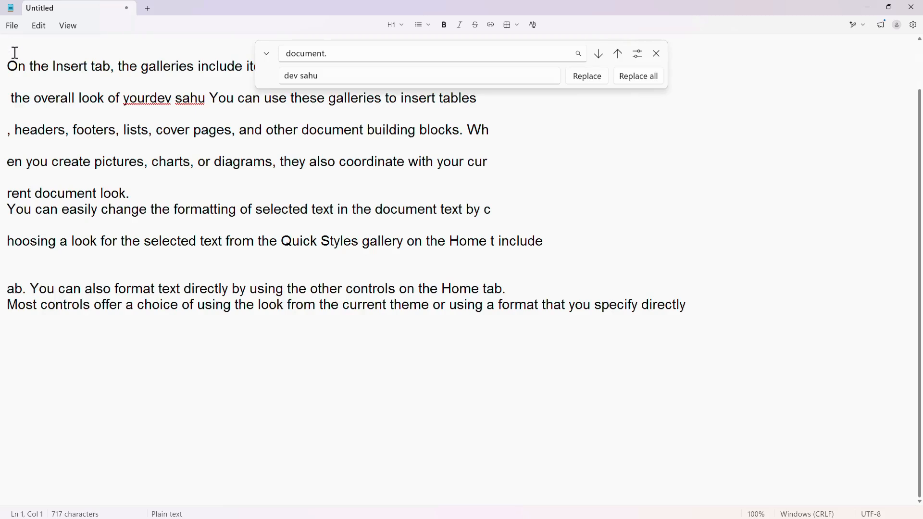
click(36, 30)
click(73, 249)
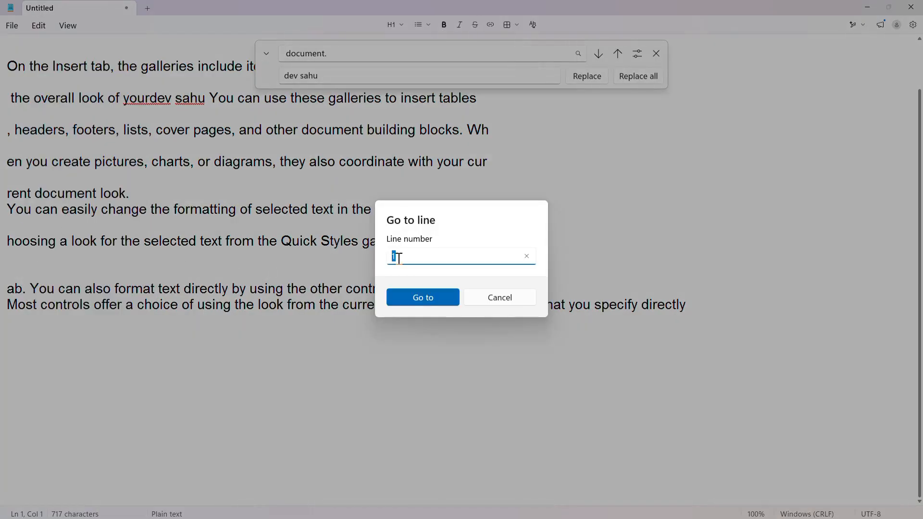
text(4)
click(411, 293)
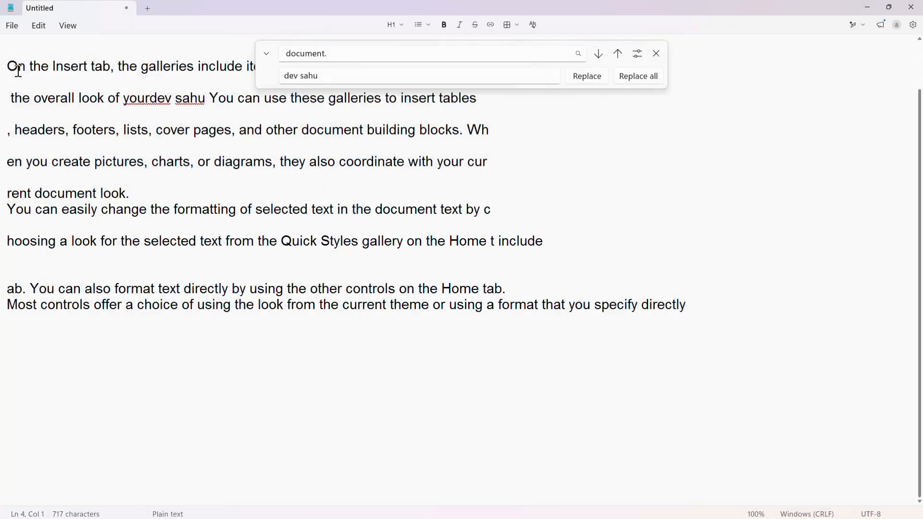
Count through the first four lines, including blank ones, by placing the cursor at the start of each
click(10, 46)
click(8, 64)
click(9, 81)
click(10, 98)
click(8, 56)
click(8, 83)
click(8, 98)
Select all the text in the document and clear the selection again
click(38, 25)
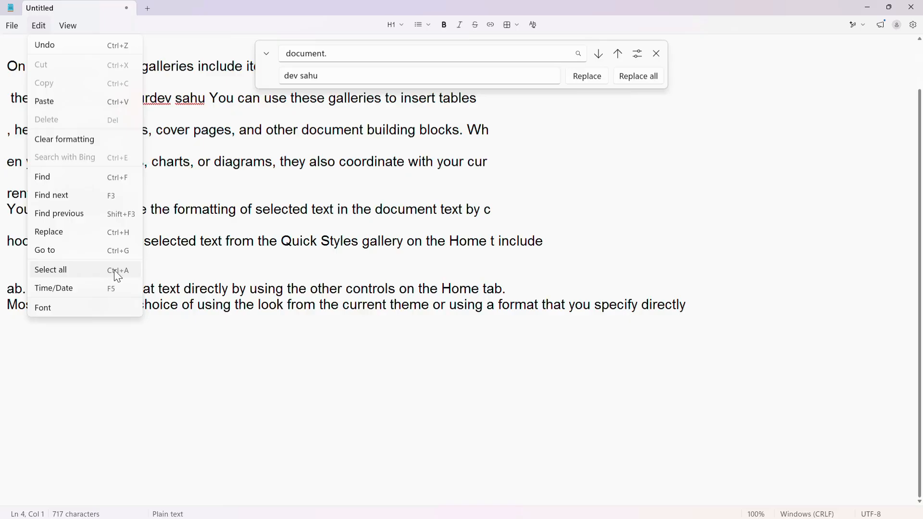
click(51, 270)
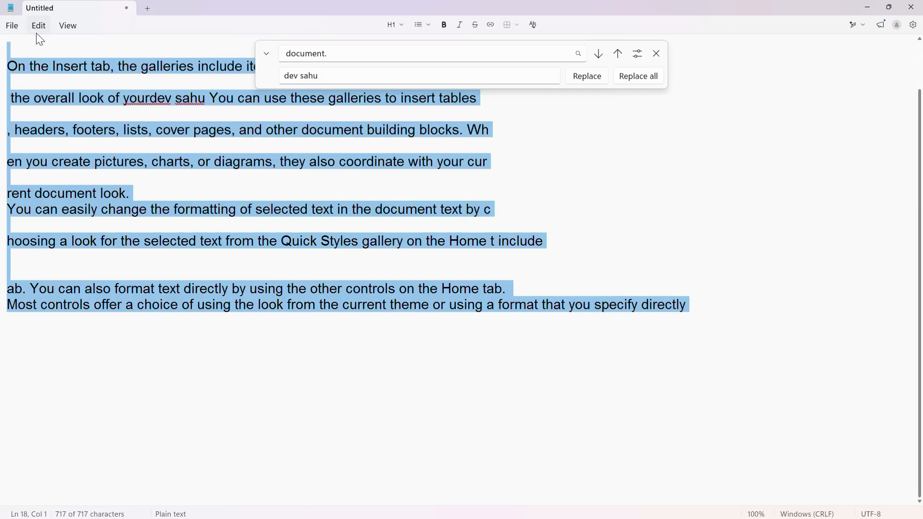
click(36, 120)
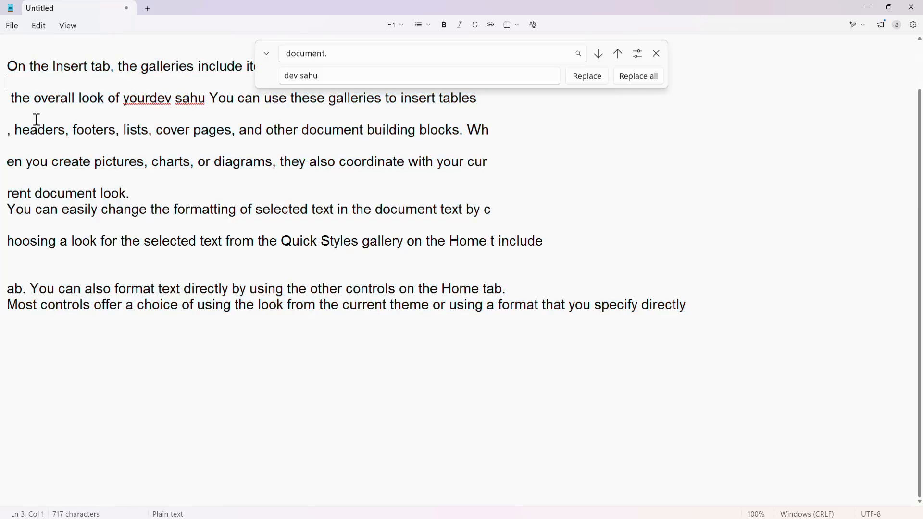
Insert the current time and date on the empty last line and highlight the date in it
click(39, 29)
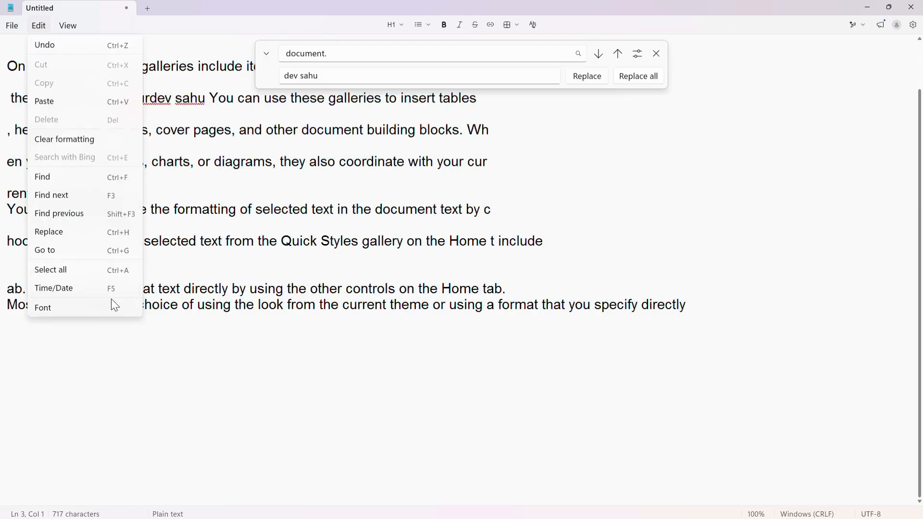
click(53, 335)
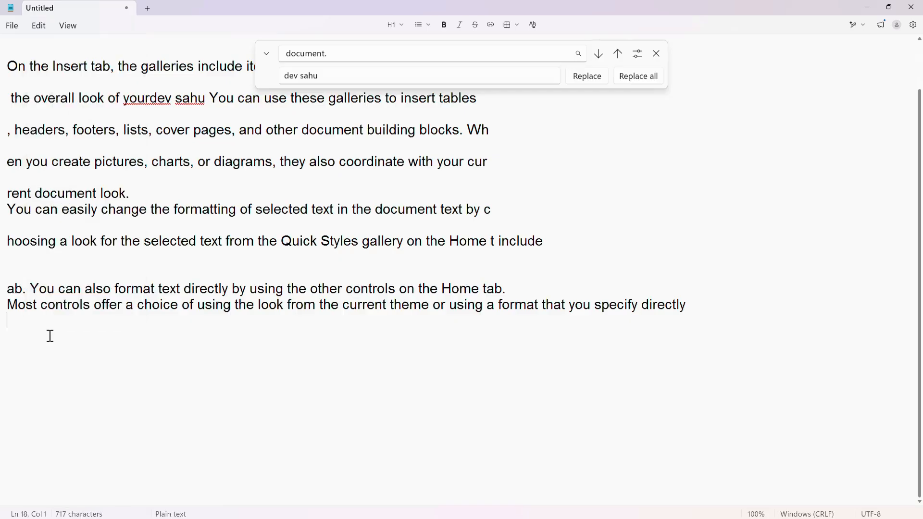
click(39, 31)
click(66, 289)
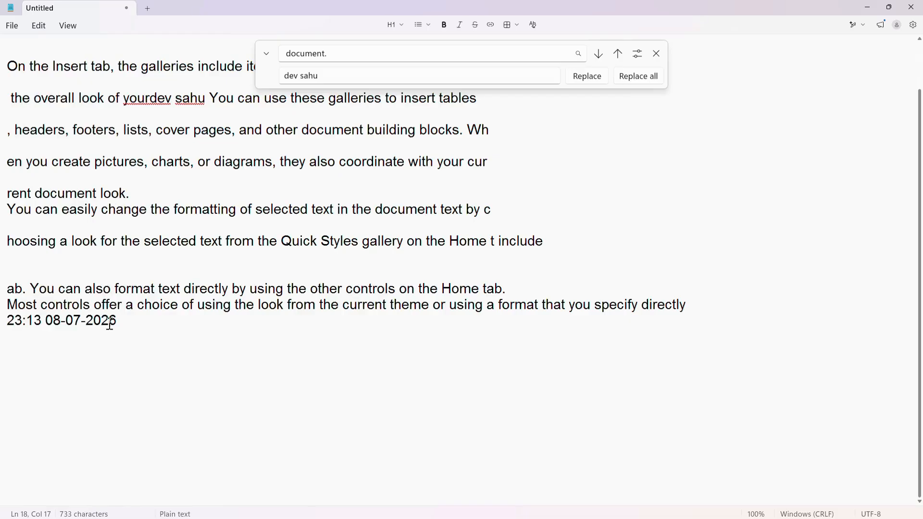
drag(9, 320, 111, 324)
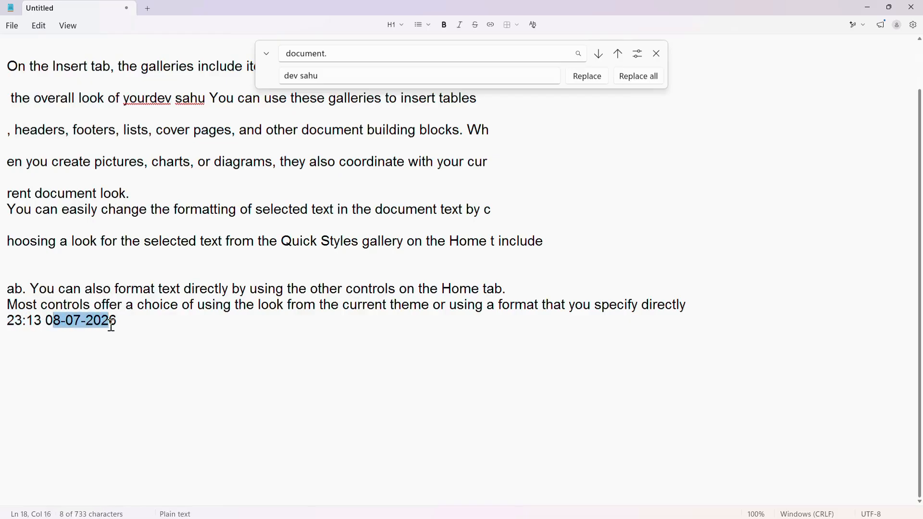
Open the font settings and set the font family to Calisto MT
click(38, 26)
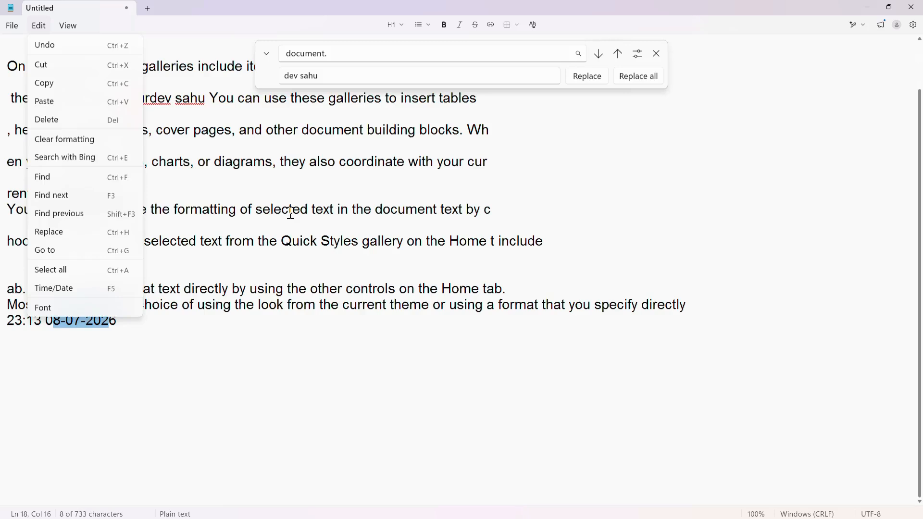
click(76, 307)
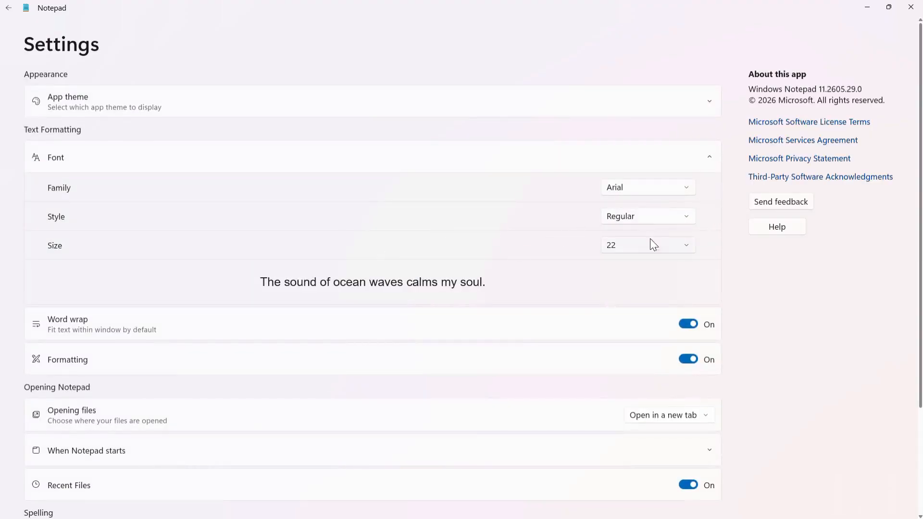
click(635, 189)
click(686, 188)
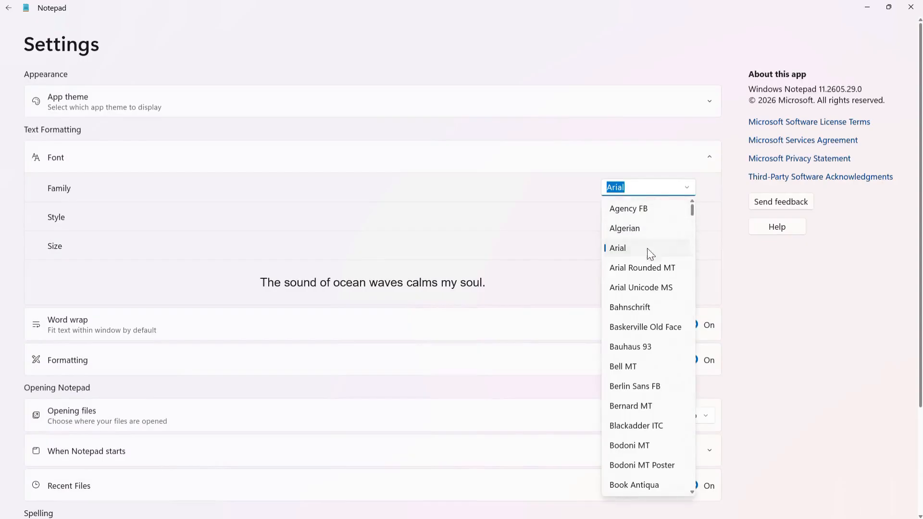
scroll(630, 353, down, 5)
click(628, 352)
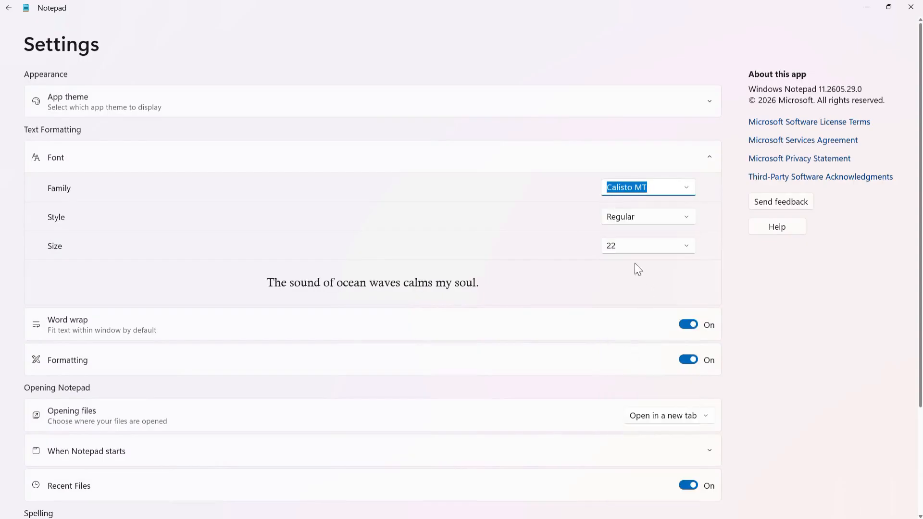
Set the font style to Bold and the font size to 26
click(659, 217)
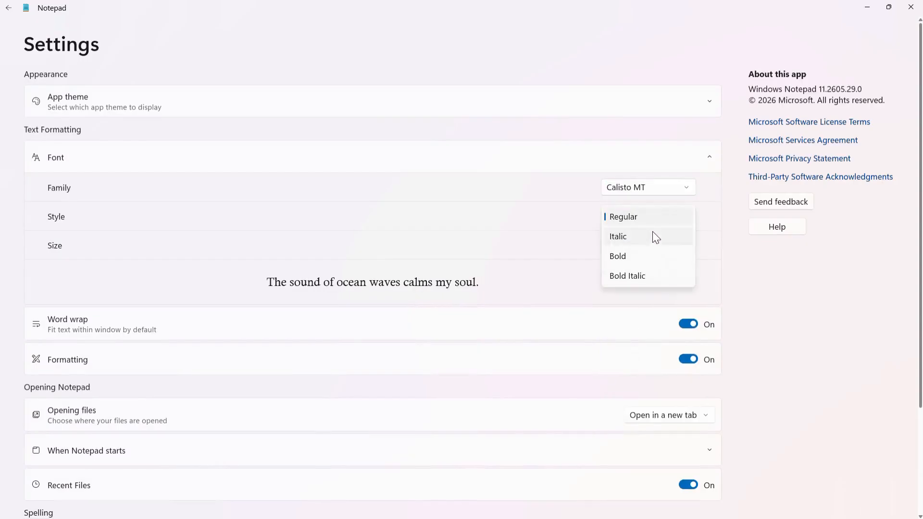
click(633, 256)
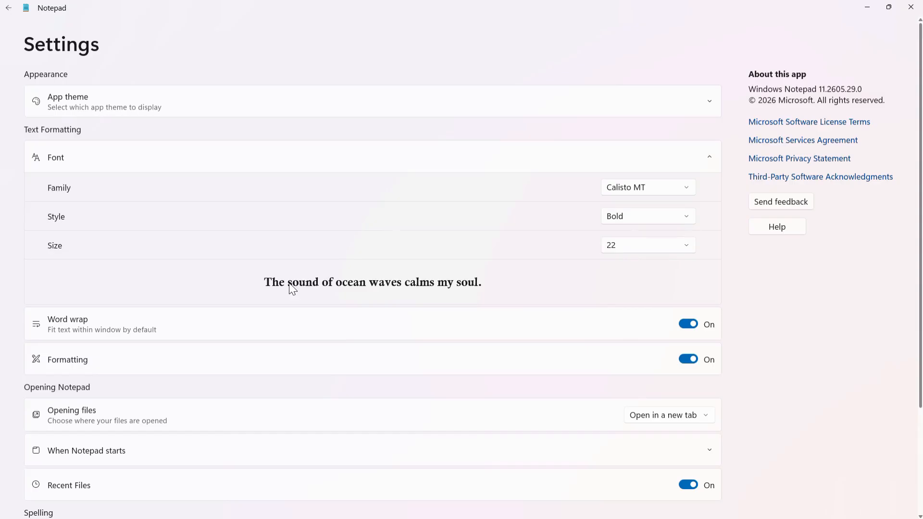
click(686, 246)
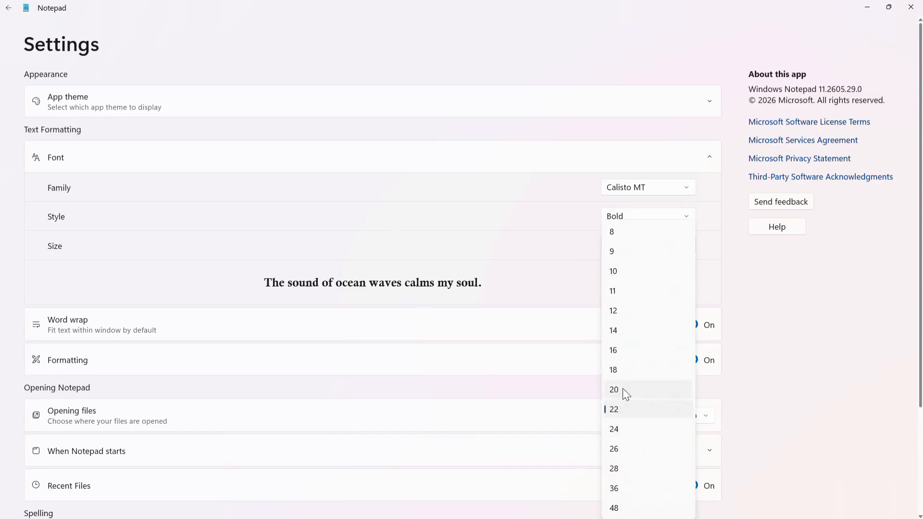
click(618, 447)
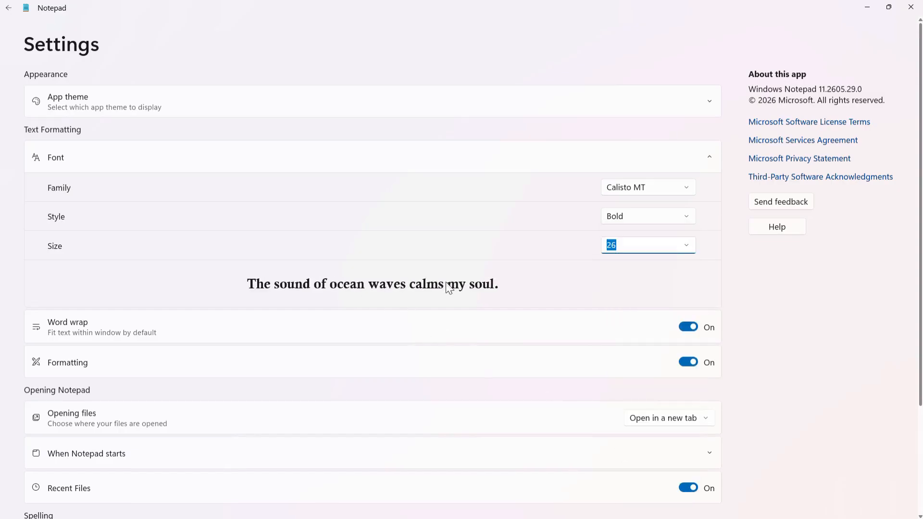
Set the font style to Regular and the font family to HoloLens MDL2 Assets
click(629, 218)
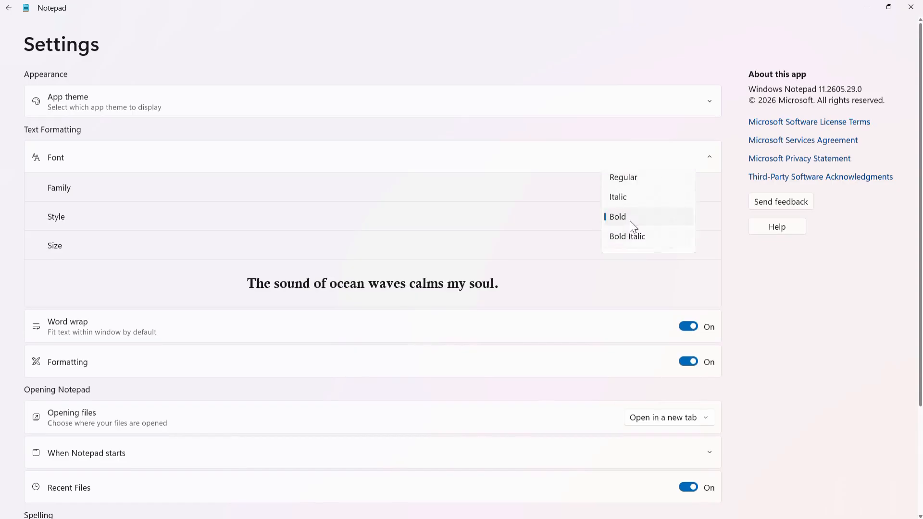
click(627, 181)
click(622, 188)
click(687, 187)
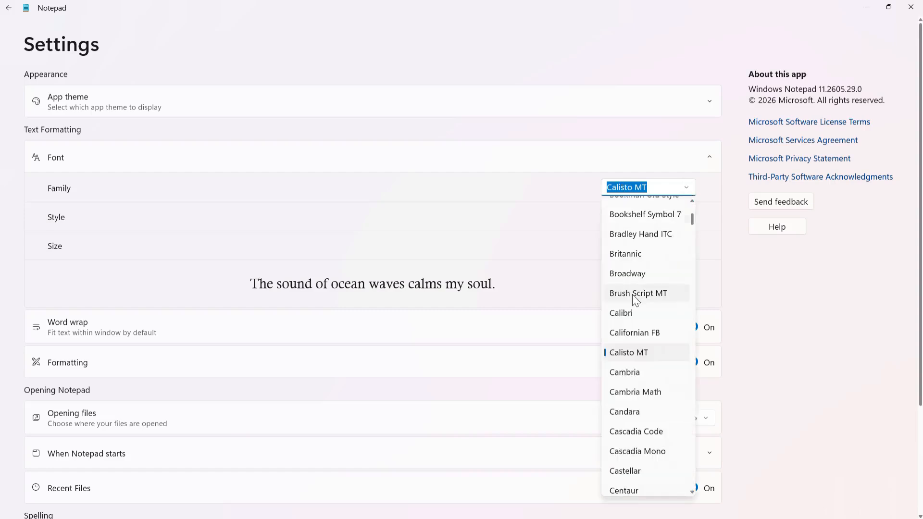
scroll(639, 293, down, 8)
scroll(646, 324, down, 5)
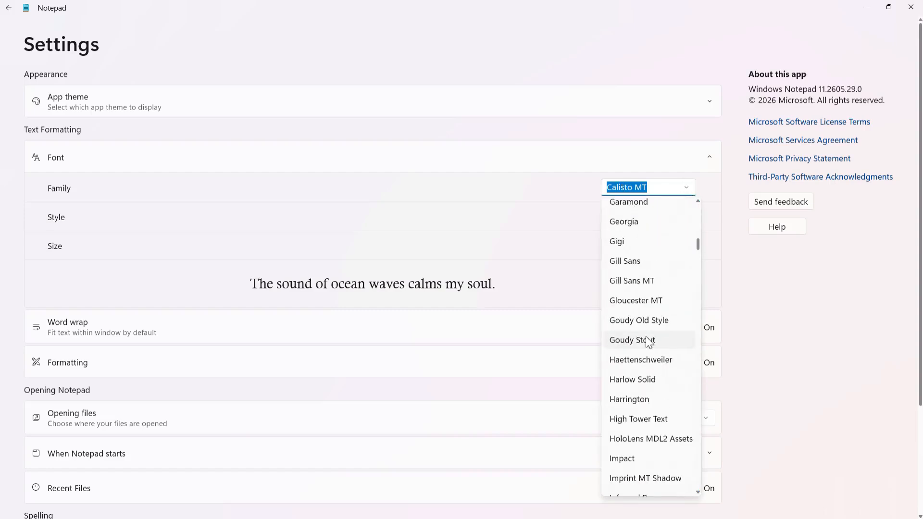
click(651, 438)
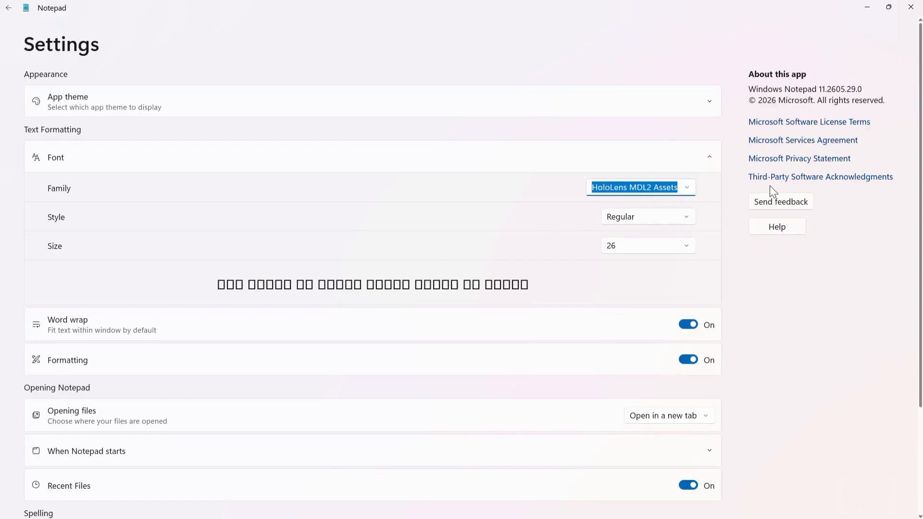
Set the font family to Georgia, return to the document and close the find and replace bar
click(682, 191)
click(624, 229)
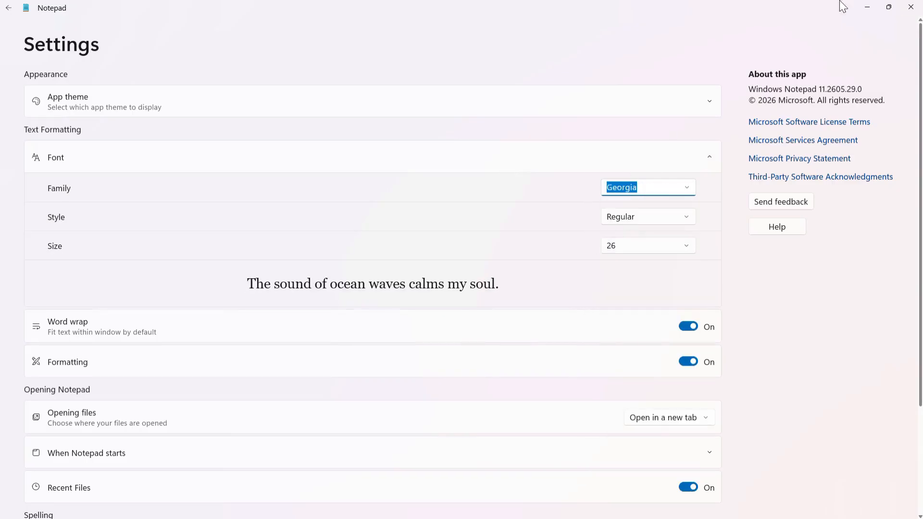
click(8, 7)
click(656, 54)
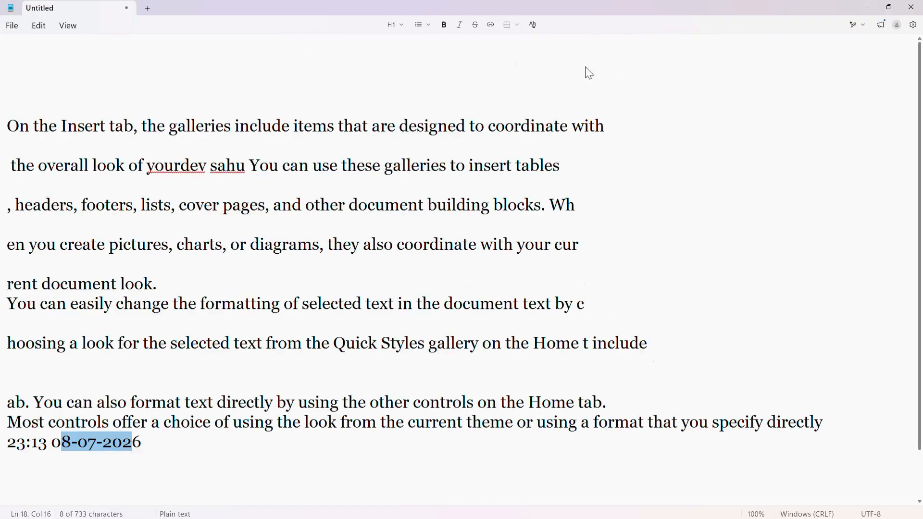
click(38, 26)
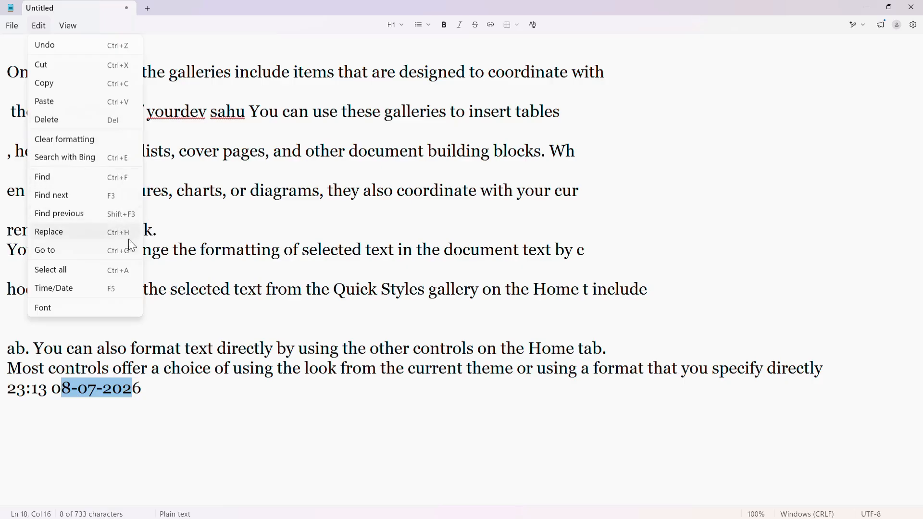
click(11, 25)
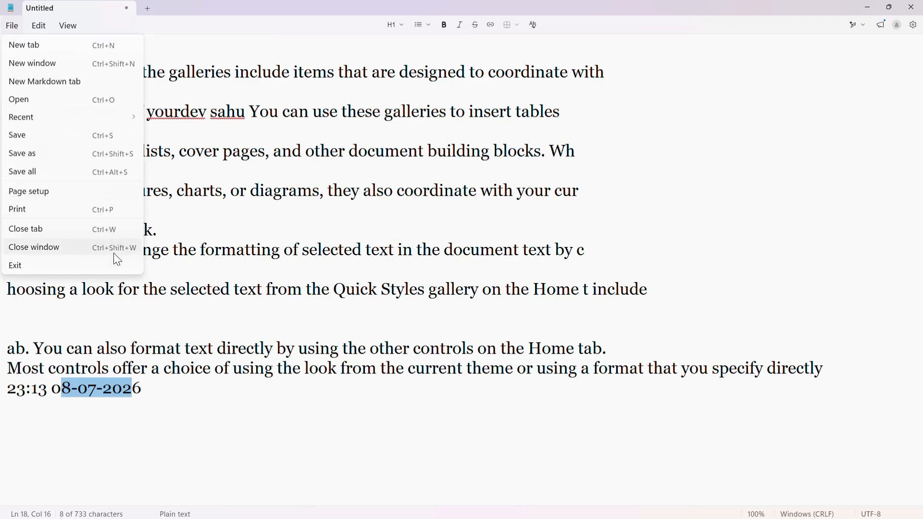
Zoom in on the document twice to 120% and restore the default zoom
click(61, 26)
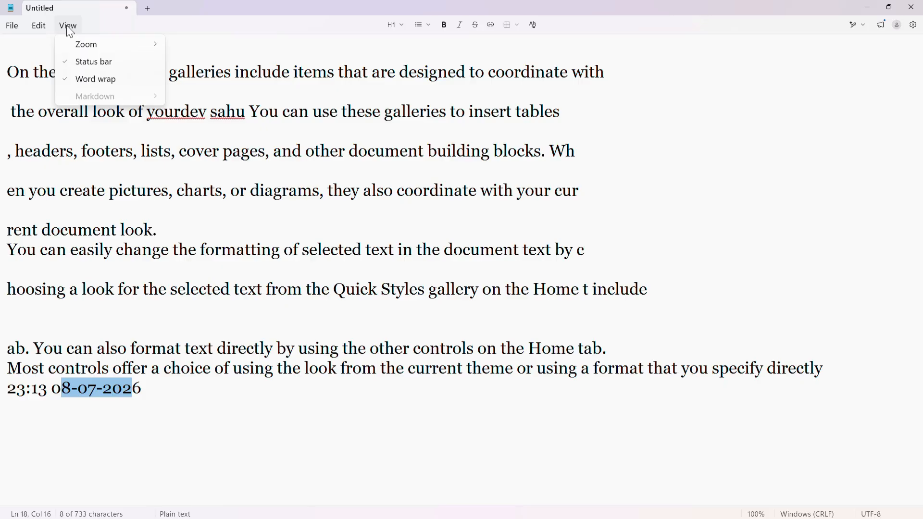
click(69, 27)
click(69, 28)
mouse_move(91, 48)
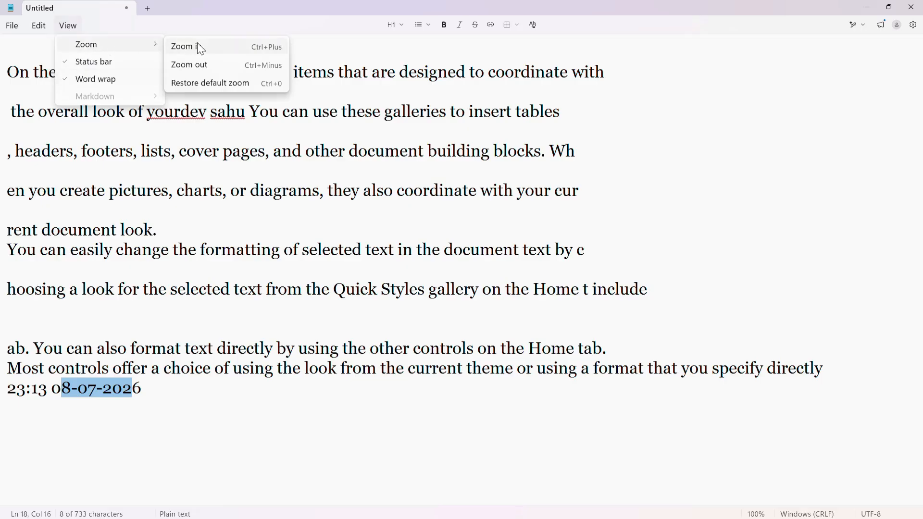
click(210, 48)
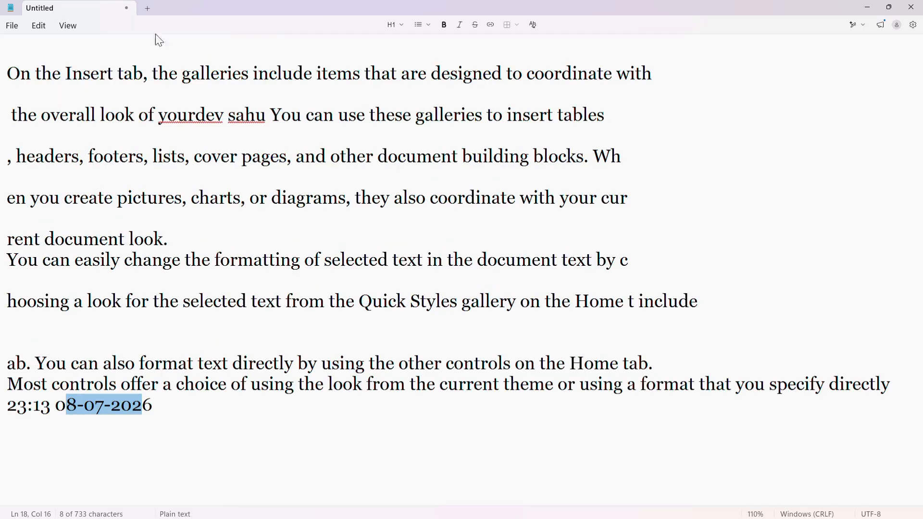
click(67, 26)
mouse_move(96, 44)
click(207, 48)
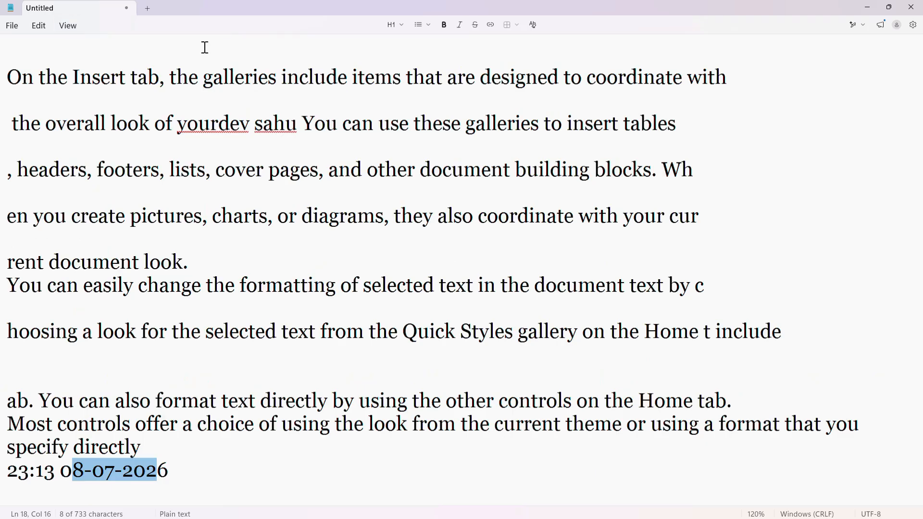
click(68, 25)
mouse_move(77, 42)
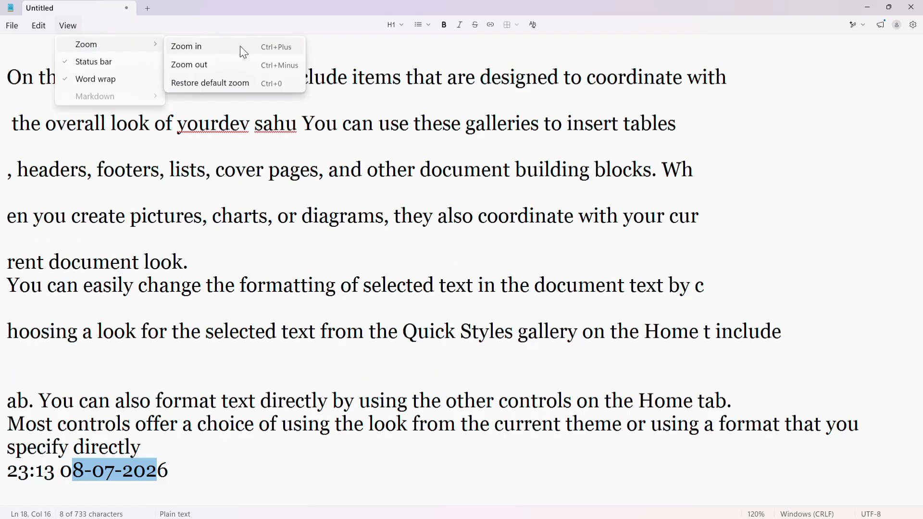
click(208, 84)
Hide the status bar and show it again
click(68, 26)
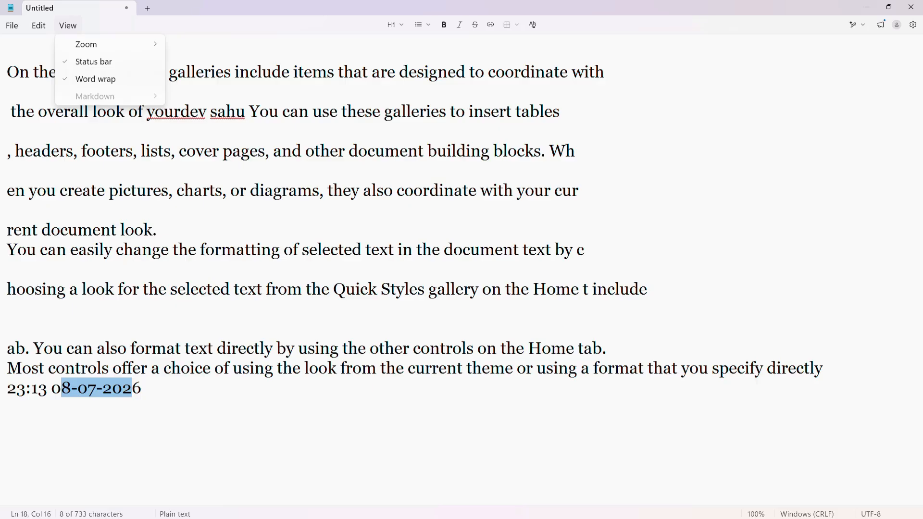
click(67, 63)
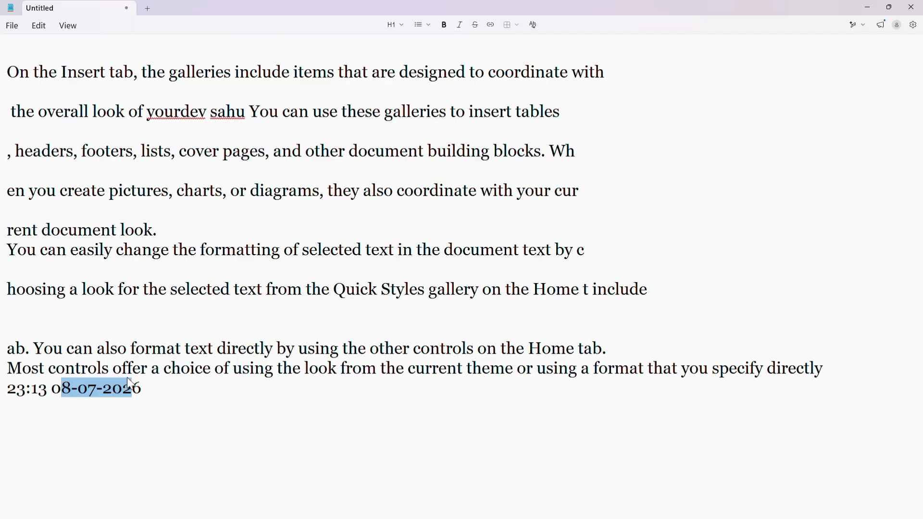
click(68, 30)
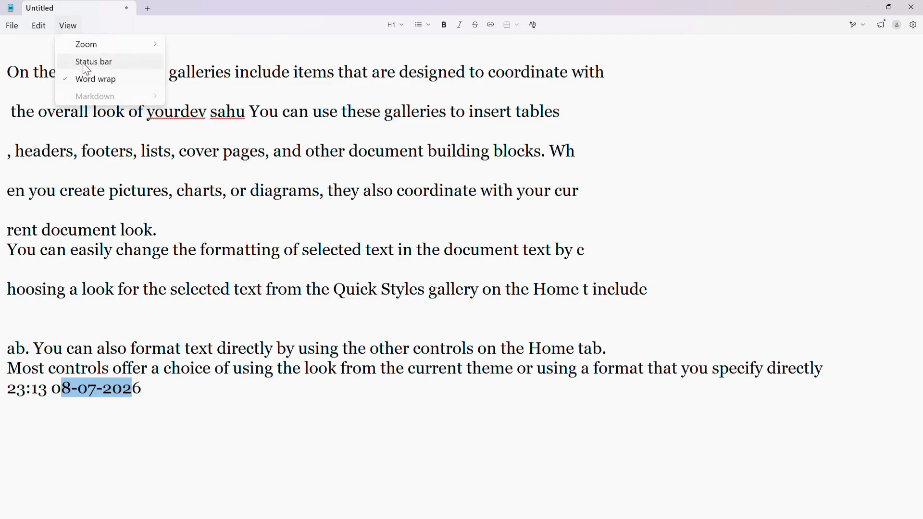
click(86, 68)
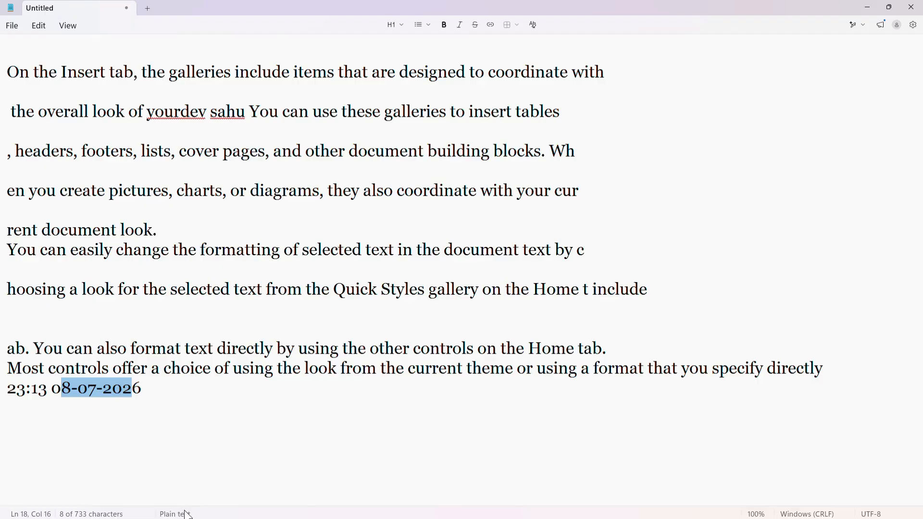
Turn off word wrap and add random filler text after "coordinate with" until the line runs past the window's width
click(67, 26)
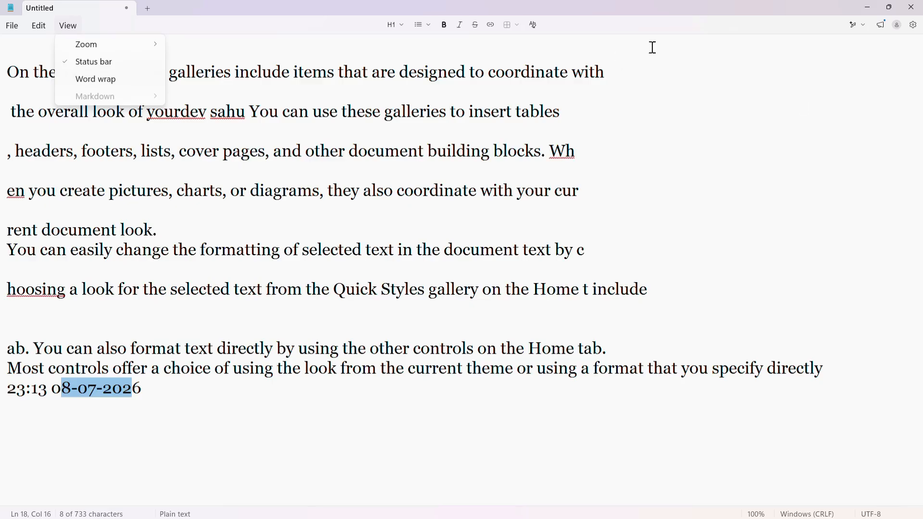
click(630, 71)
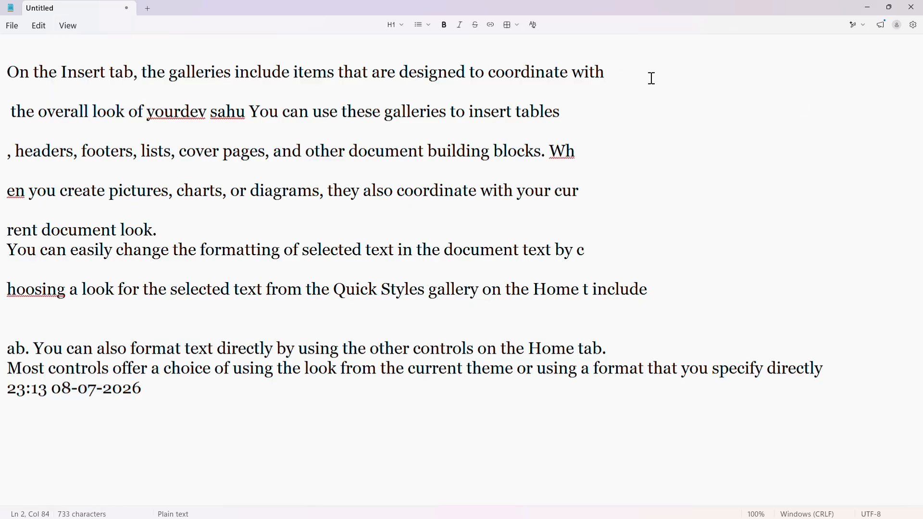
text(gsetregergergerytryrtyrtyr)
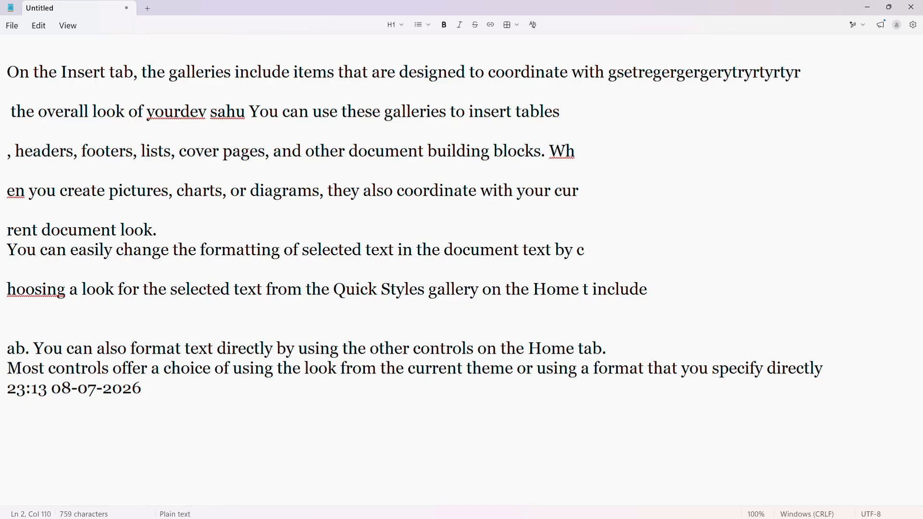
text( try yrtyryryyrtyrtyrtyhtyr)
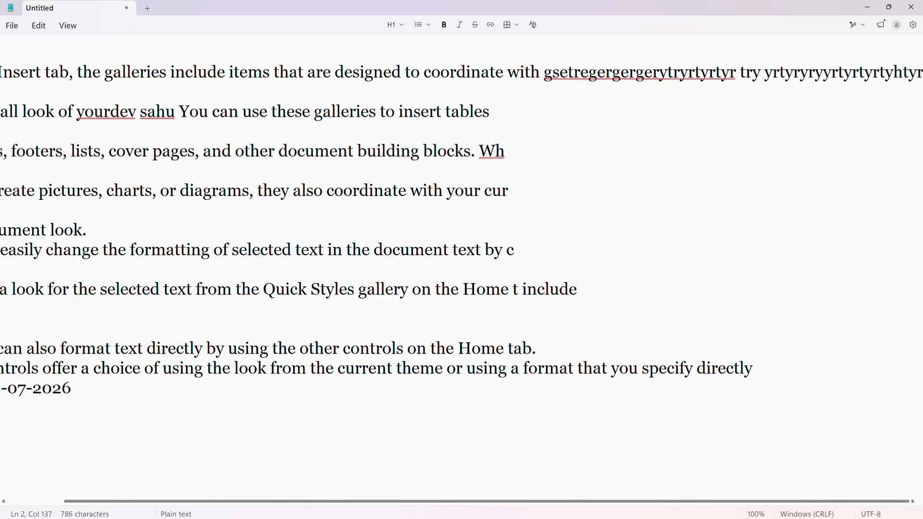
text(tytyryrtyryryyy)
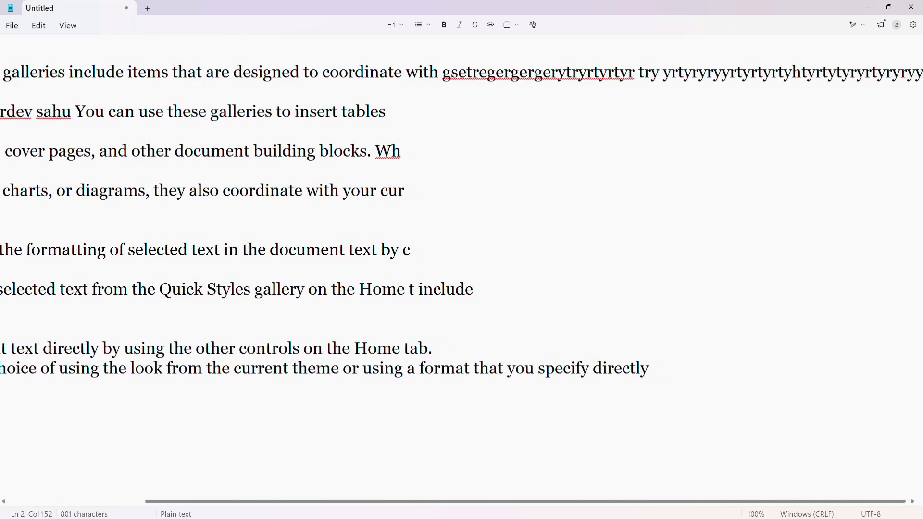
text(tytyyr y ytryry)
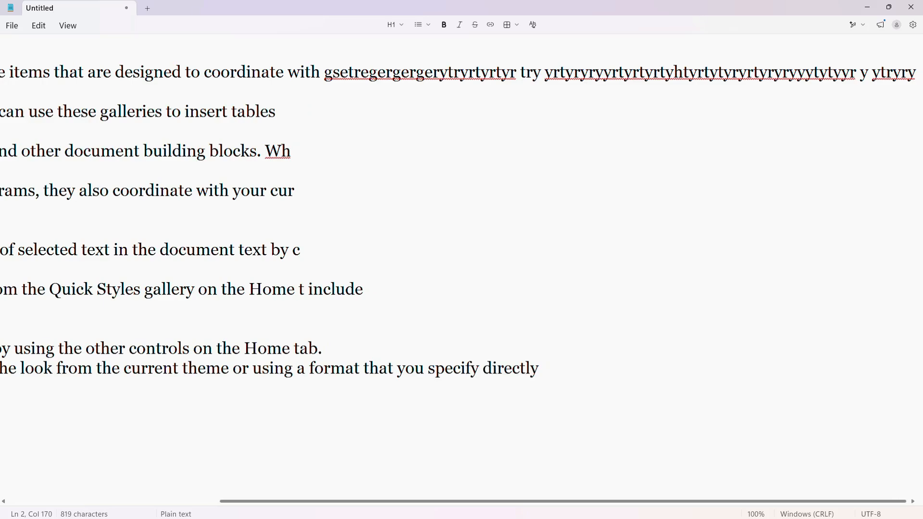
Add two new filler lines, "tyutytyuuyutyut" and "utyututyutyuututu", below the extended line
key(Return)
text(tyutytyuuyutyut)
key(Return)
text(utyututyutyuututu)
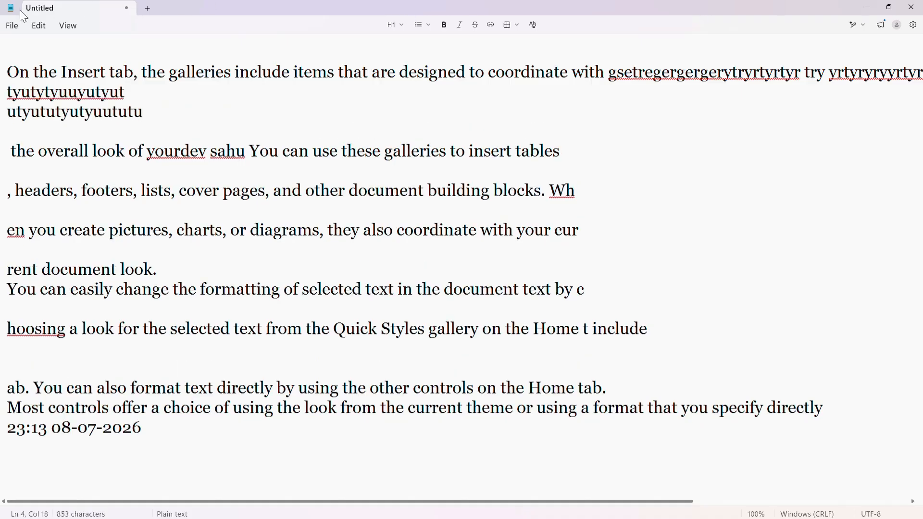
Turn on word wrap and add random filler text after "insert tables" until it wraps onto a new line
click(68, 25)
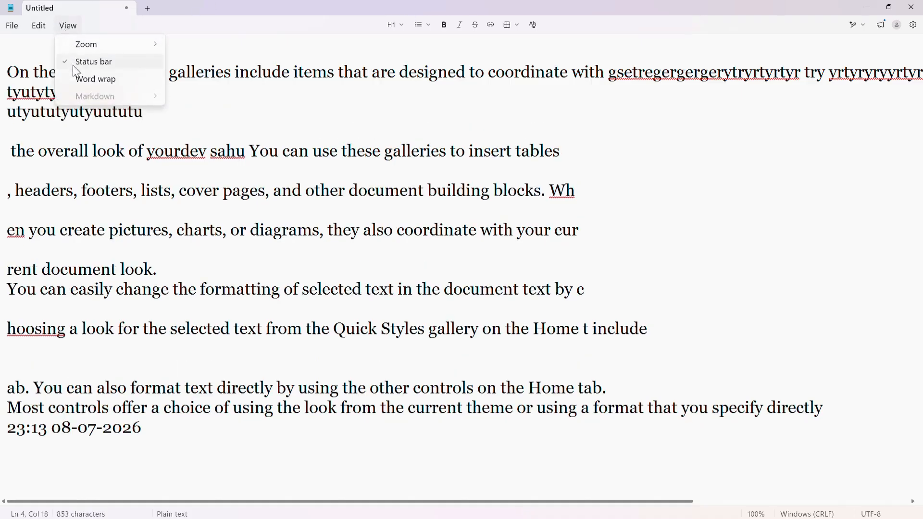
click(79, 79)
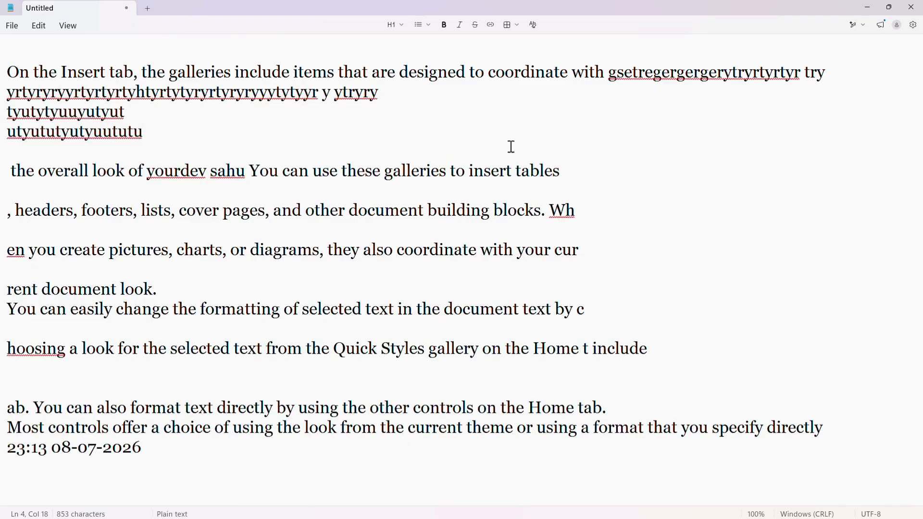
click(590, 176)
text(f)
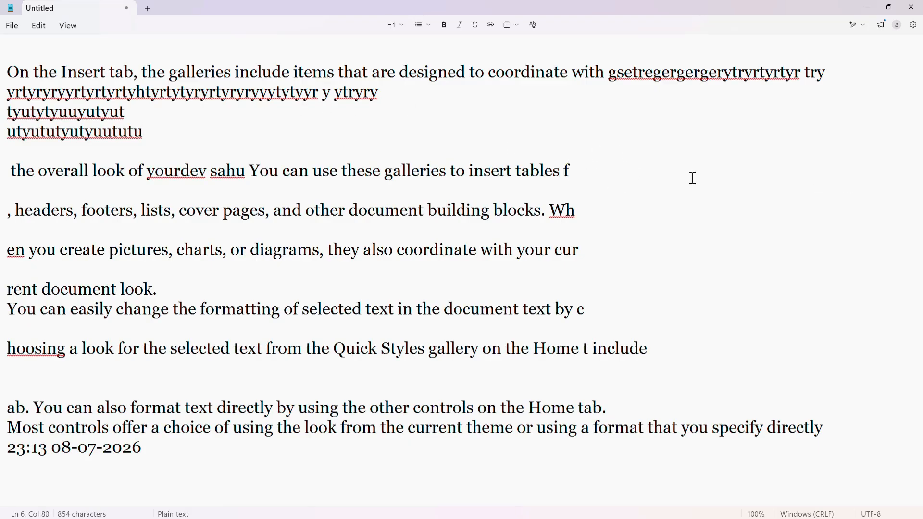
text(dgdfgdfgfg   gfgggdfgggedrggdfg fgffgergyrtyyrtyyrt)
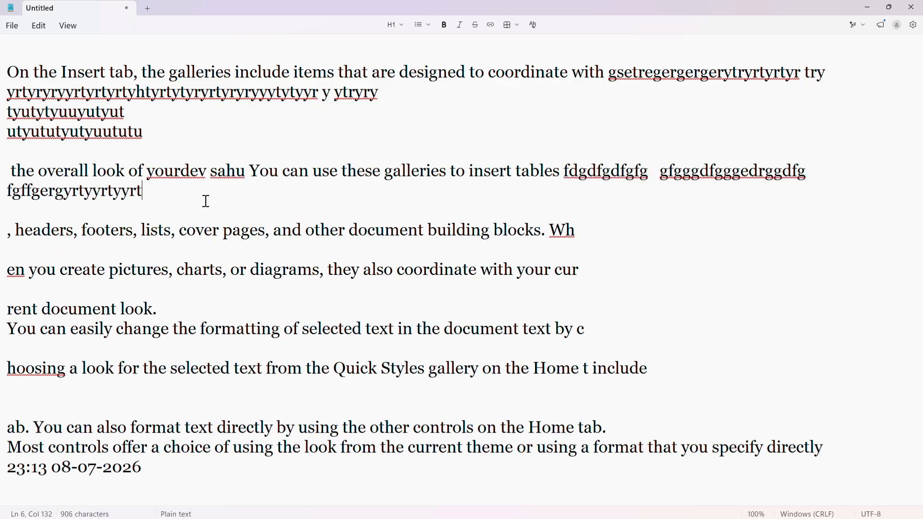
click(61, 24)
click(63, 79)
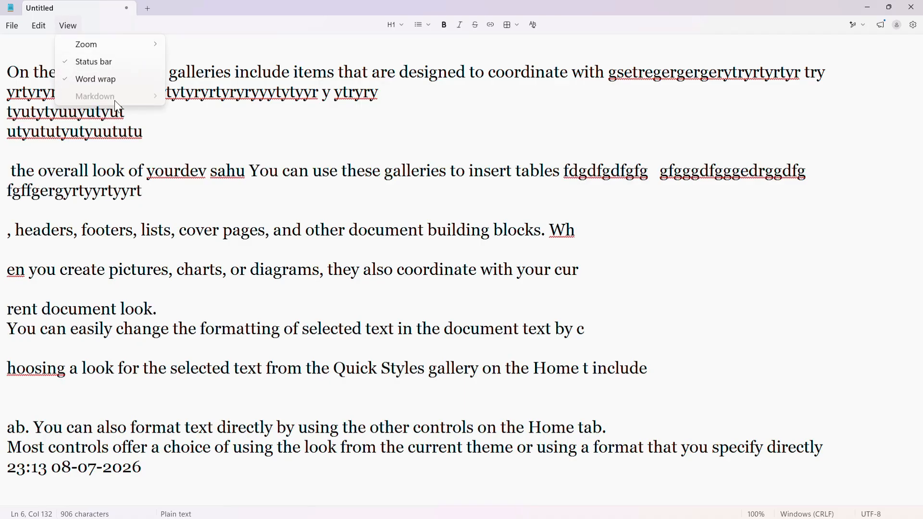
mouse_move(80, 44)
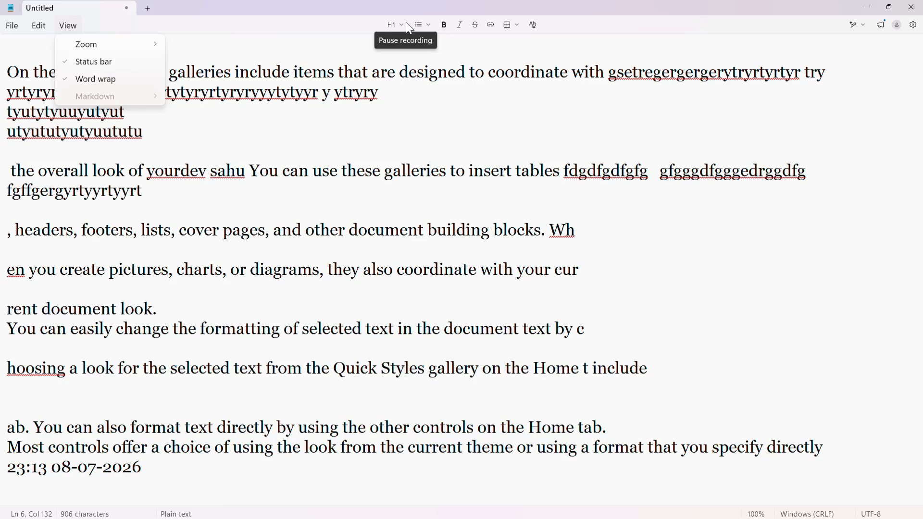
click(21, 25)
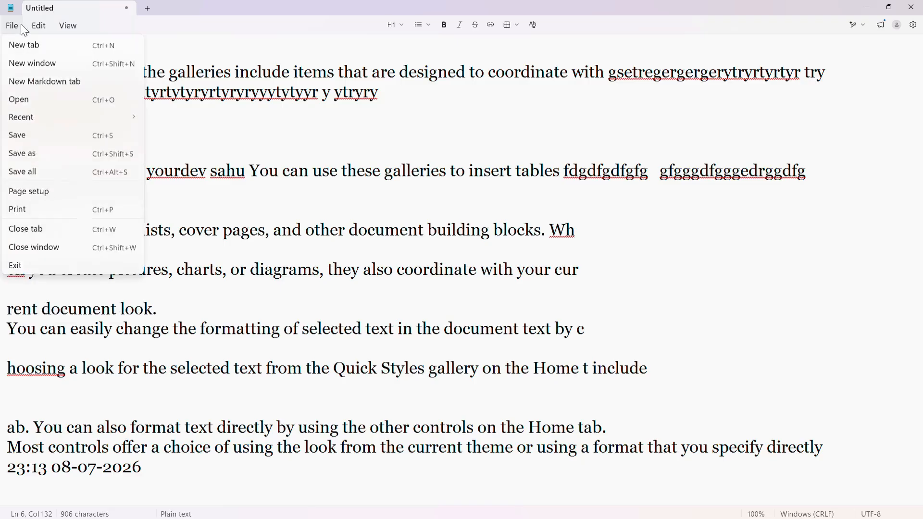